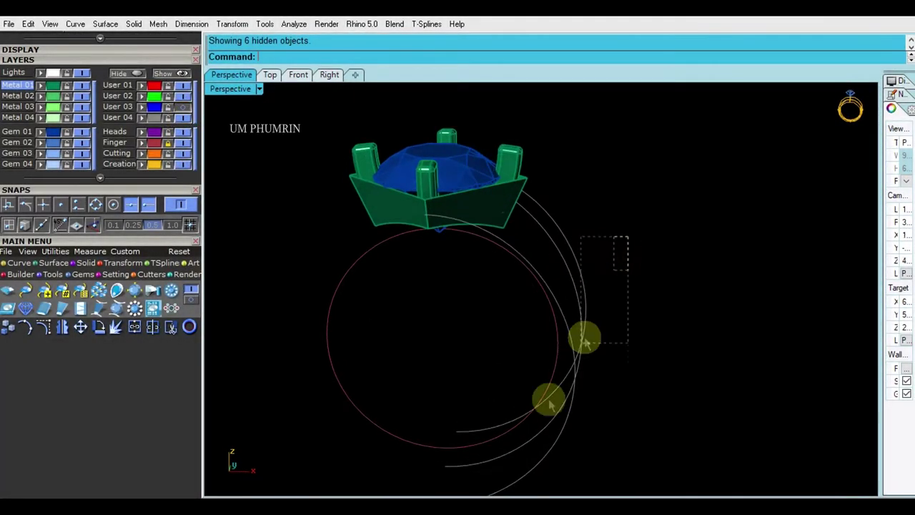
Step: Loft the three shank profile curves into a shank surface
left_click_drag(585, 342, 585, 343)
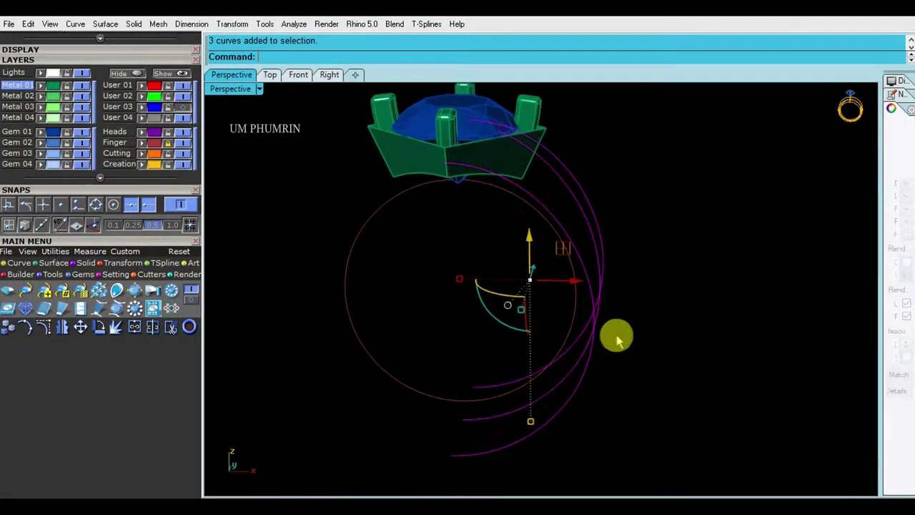
right_click_drag(617, 333, 574, 414)
key("Return")
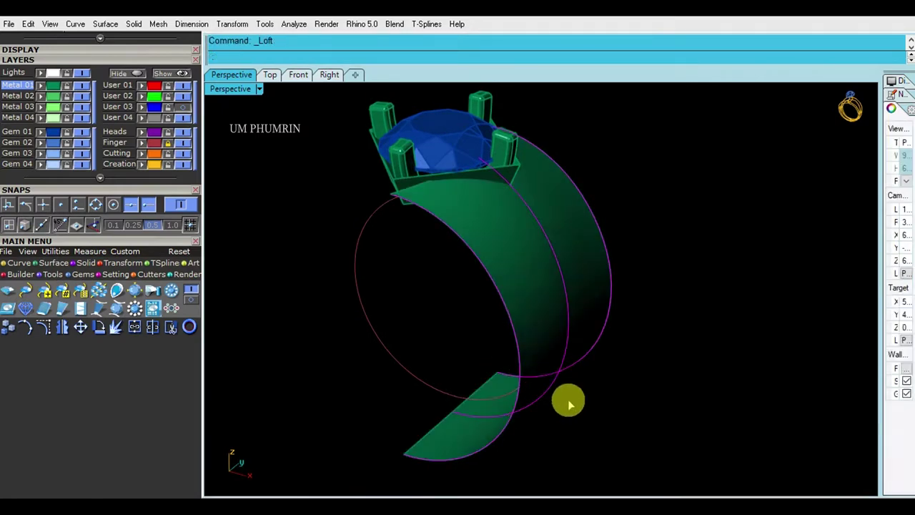
key("Return")
Step: Mirror the shank surface across the ring's centre to form the full band
left_click(515, 280)
mouse_move(515, 280)
right_mouse_down()
mouse_move(612, 336)
mouse_move(617, 319)
right_mouse_up()
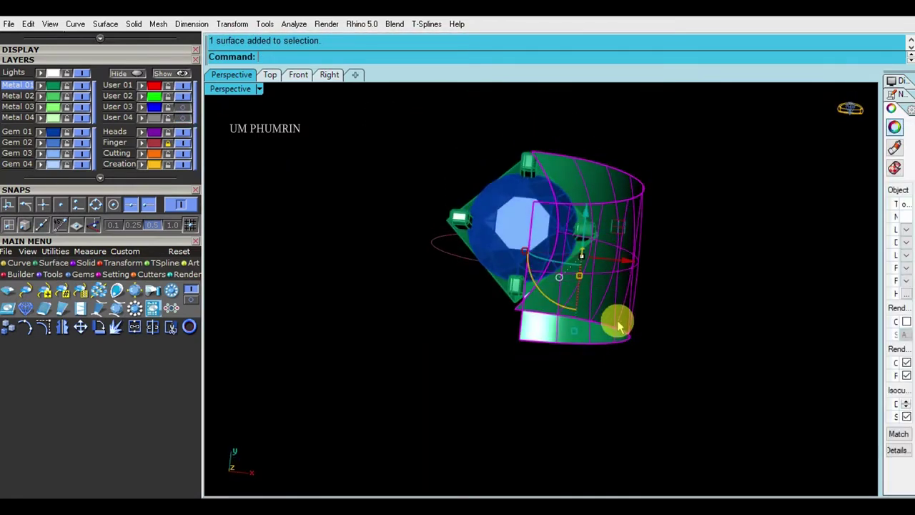
left_click(525, 251)
left_click(525, 438)
mouse_move(586, 441)
right_mouse_down()
mouse_move(544, 269)
mouse_move(607, 263)
right_mouse_up()
Step: Hide the stone and head so only the band surface remains
left_click(605, 263)
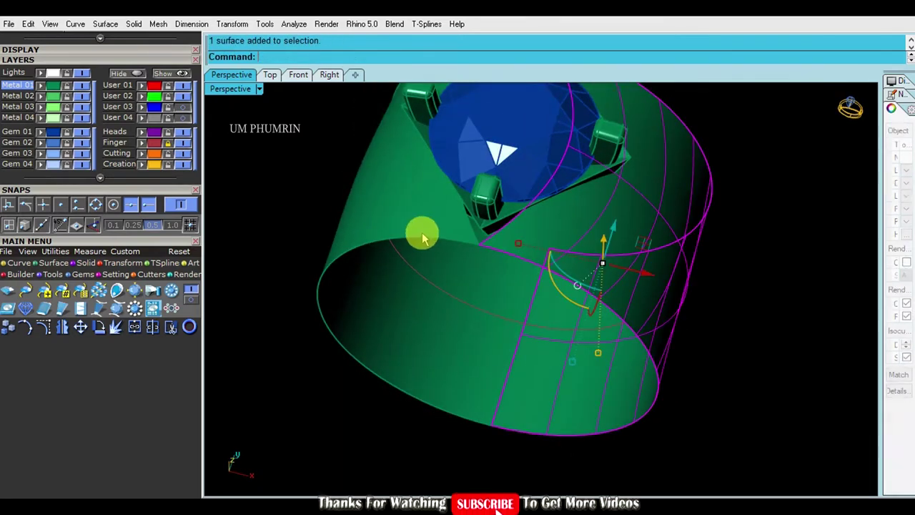
mouse_move(490, 272)
right_mouse_down()
mouse_move(674, 427)
mouse_move(541, 296)
mouse_move(429, 239)
right_mouse_up()
mouse_move(646, 450)
right_mouse_down()
mouse_move(511, 286)
mouse_move(429, 260)
right_mouse_up()
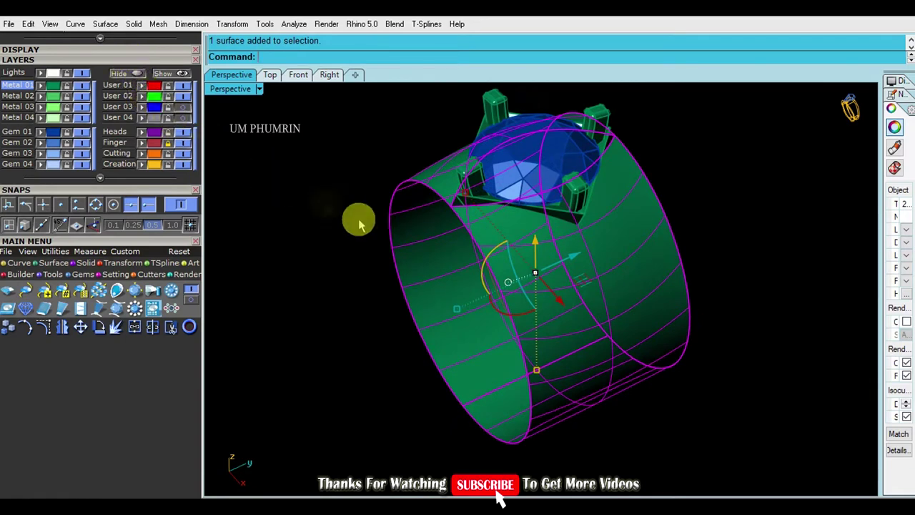
right_click_drag(360, 224, 351, 216)
left_click(136, 74)
mouse_move(455, 225)
right_mouse_down()
mouse_move(560, 288)
mouse_move(322, 219)
right_mouse_up()
Step: Cap the band's front open side with a loft from its duplicated edge, deleting the curve
type("d")
key("Return")
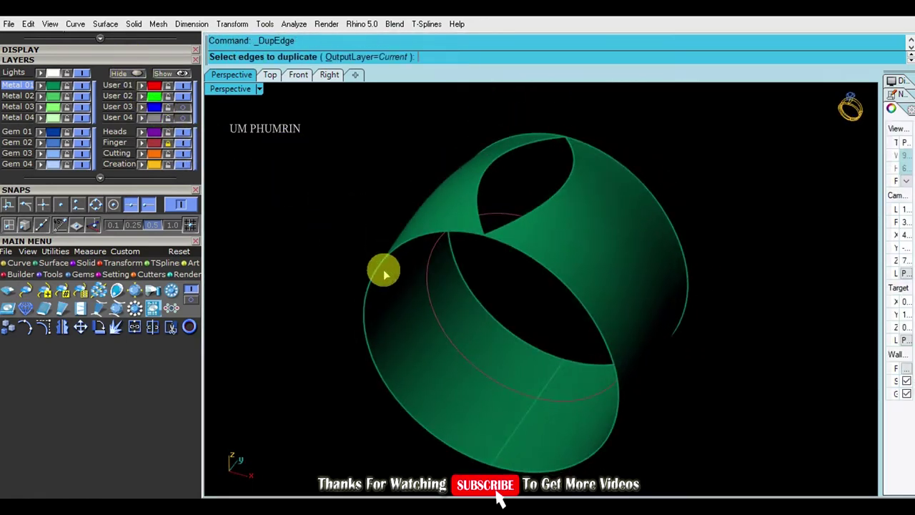
left_click(385, 273)
right_click_drag(581, 276, 592, 276)
key("Return")
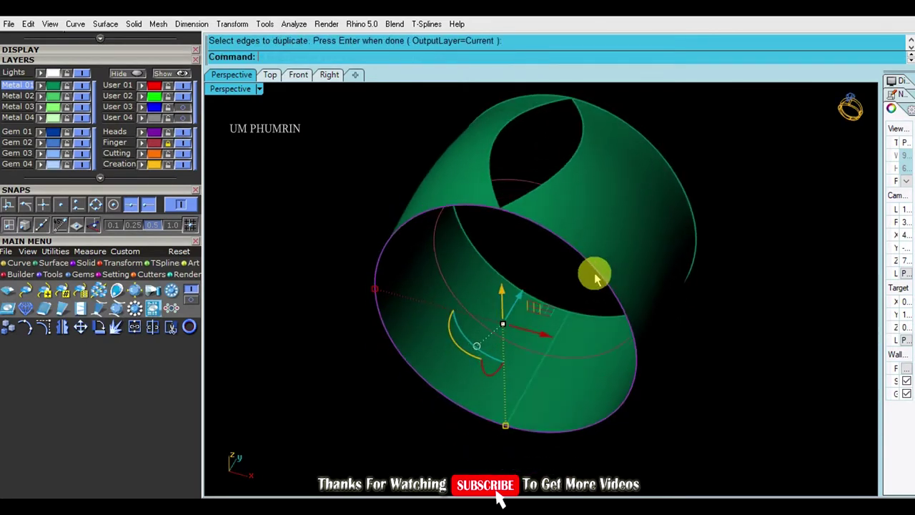
type("loft")
key("Return")
key("Delete")
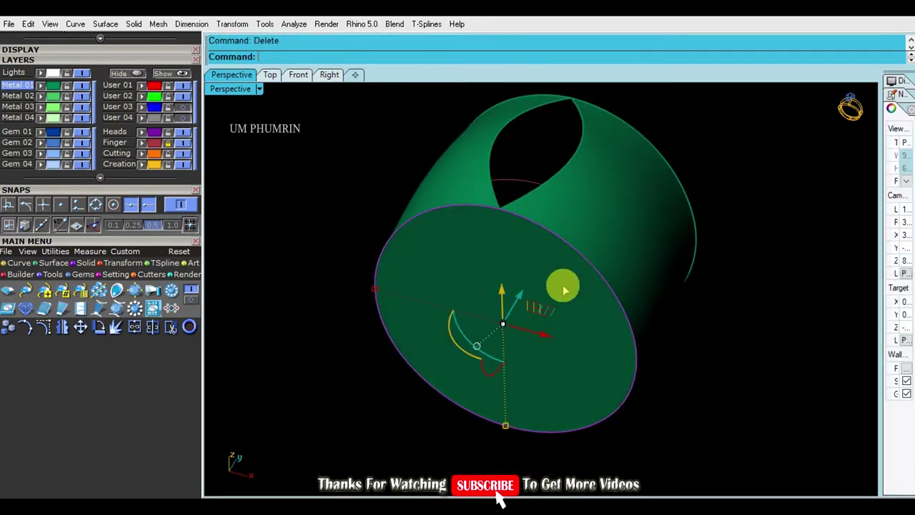
Step: Cap the band's other open side with a loft from its duplicated edge
scroll(565, 286, "down", 3)
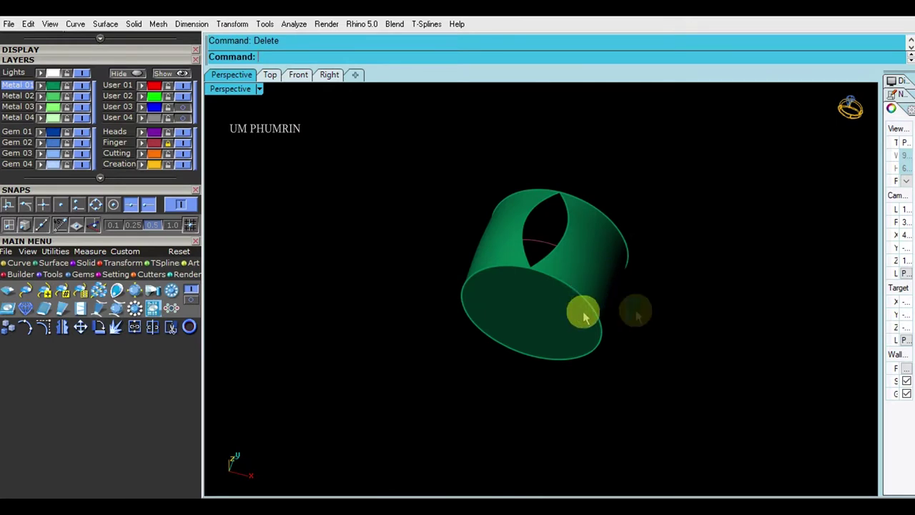
right_click_drag(584, 317, 617, 375)
type("Dupedge")
key("Return")
left_click(481, 293)
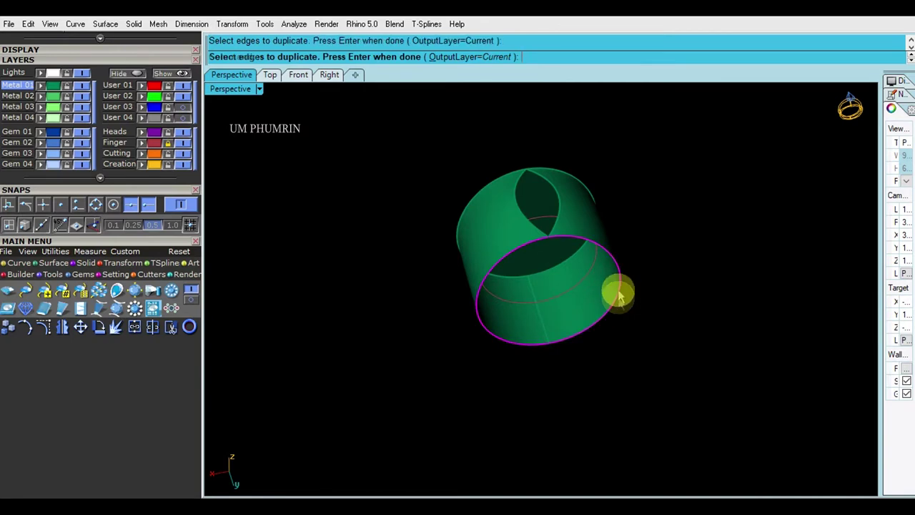
key("Return")
type("loft")
key("Return")
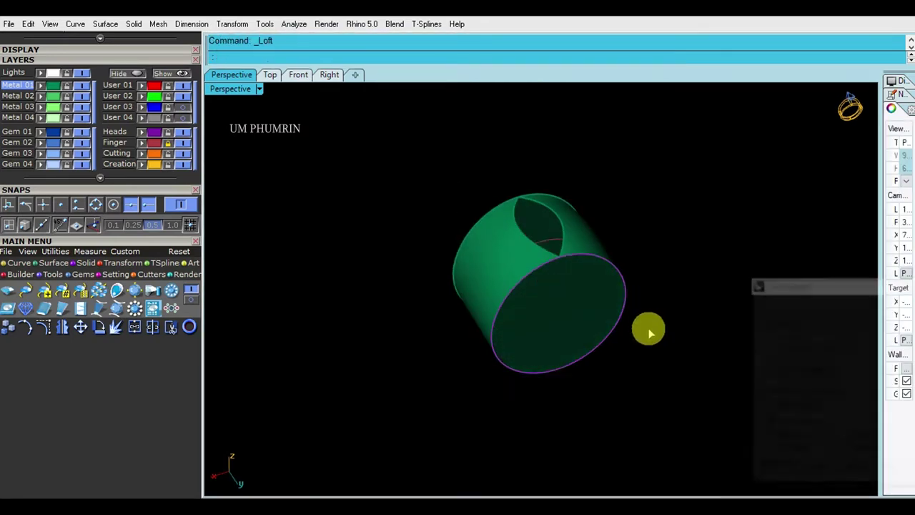
Step: Join the band surfaces into one polysurface and set the Perspective viewport to Shaded
left_click_drag(704, 413, 372, 180)
key("ctrl+j")
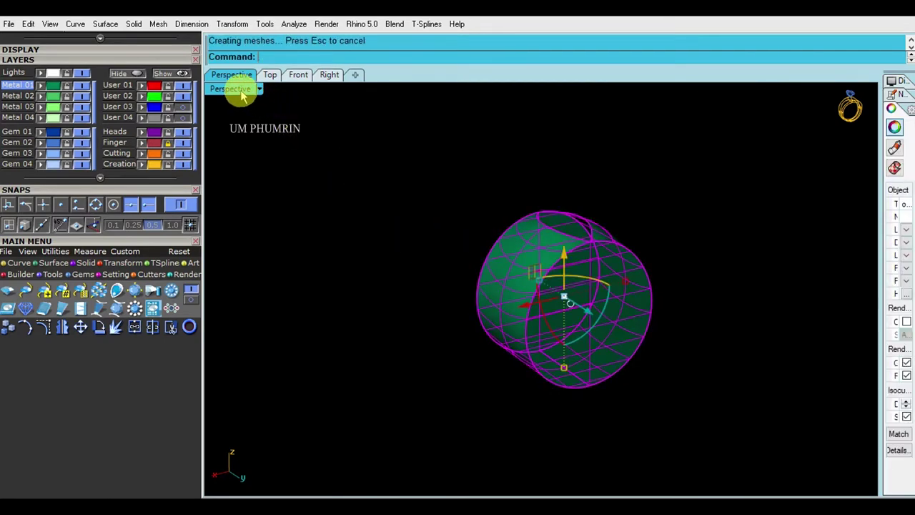
left_click(243, 96)
left_click(304, 56)
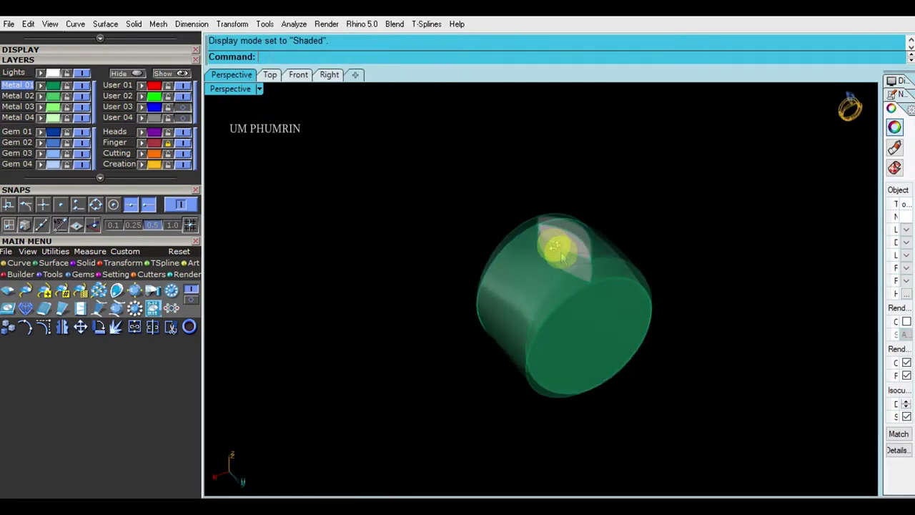
right_click_drag(510, 265, 526, 299)
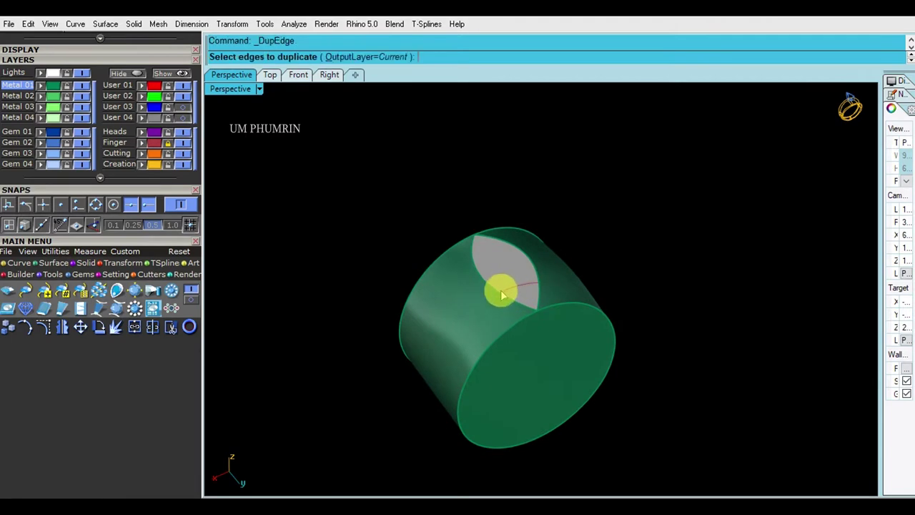
right_click_drag(541, 283, 551, 245)
Step: Loft a cap over the top opening and join it onto the band
right_click(552, 245)
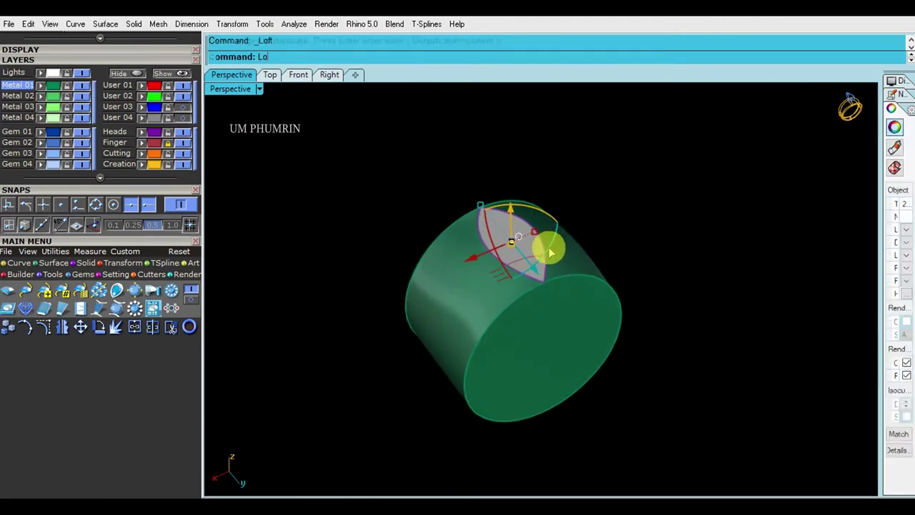
left_click_drag(622, 194, 470, 393)
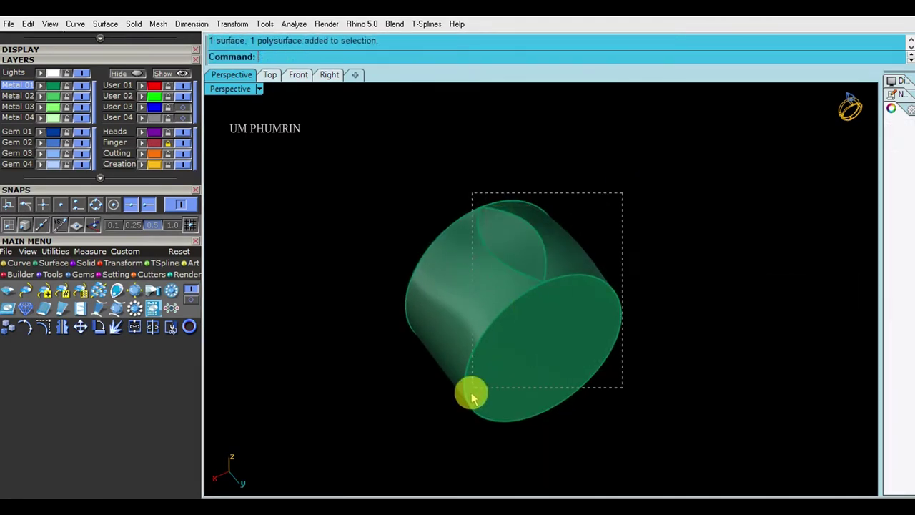
key("ctrl+j")
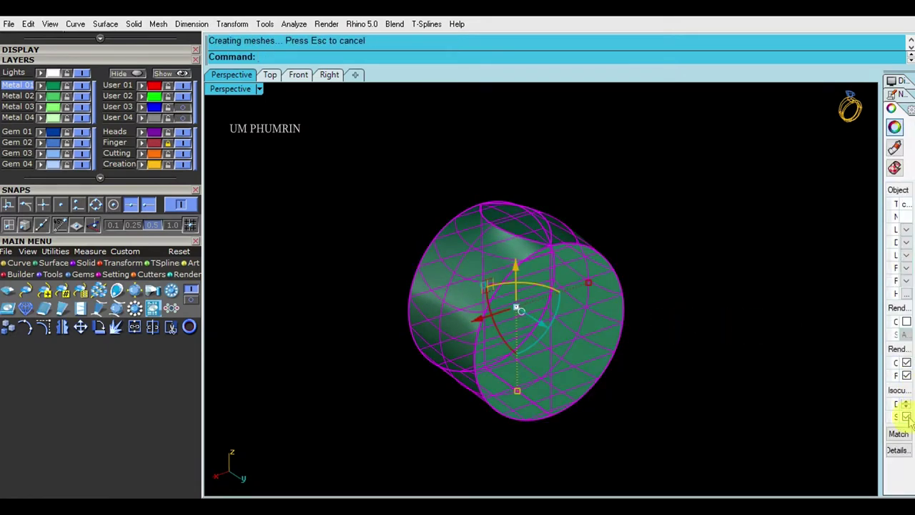
left_click(565, 311)
right_click_drag(674, 312, 711, 305)
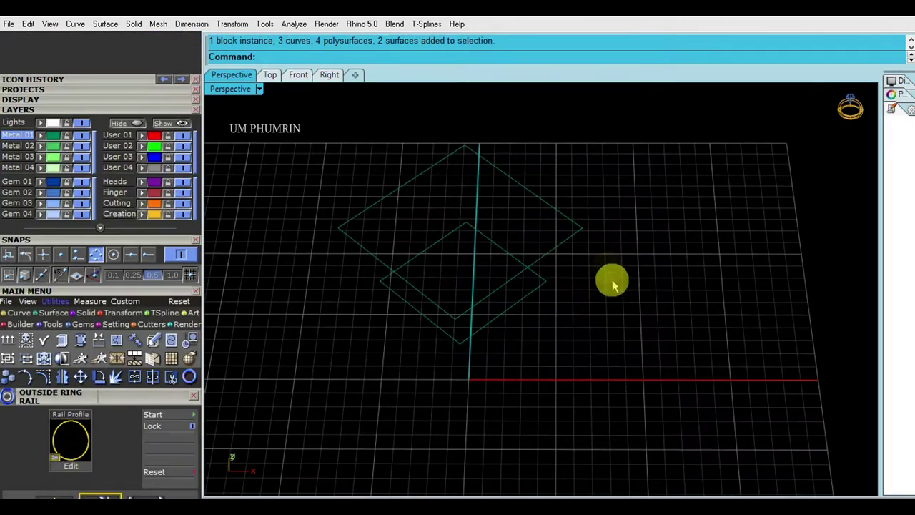
Step: Offset the square curve inward by 1.5 to create nested squares
left_click(583, 223)
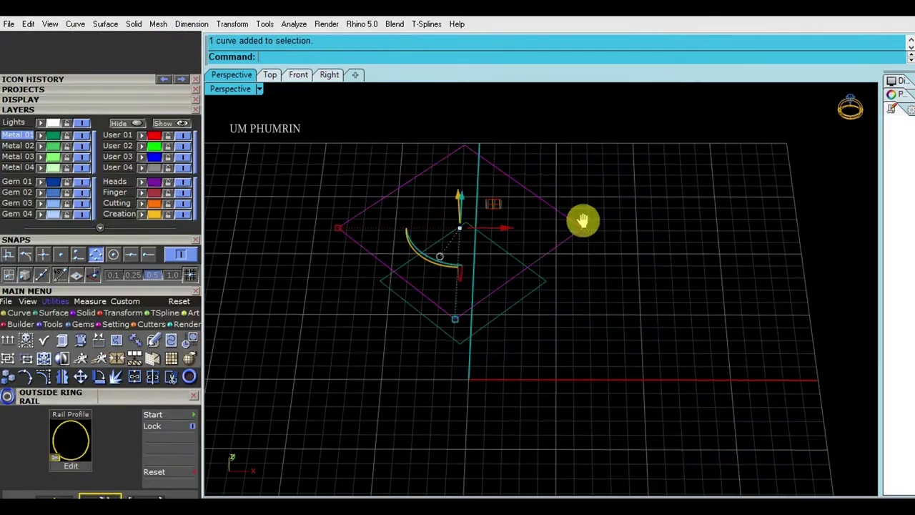
key("o")
key("Return")
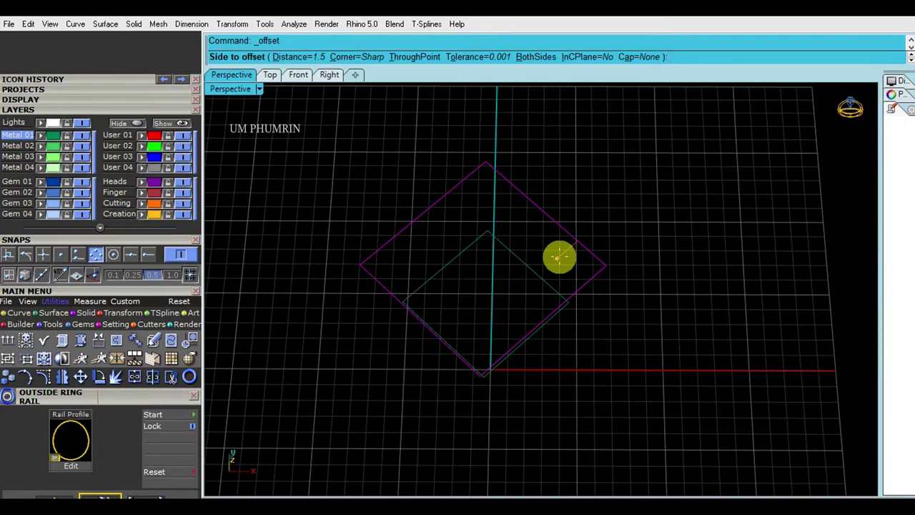
type("1")
key("Return")
left_click(557, 258)
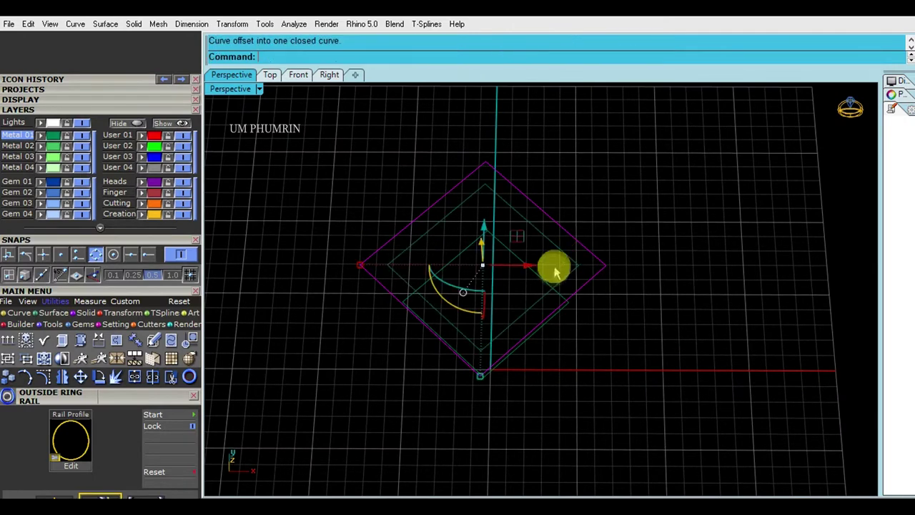
key("o")
key("Return")
left_click(513, 291)
Step: Copy the nested squares upward as a larger set above the originals
mouse_move(684, 298)
right_mouse_down()
mouse_move(680, 279)
mouse_move(530, 225)
mouse_move(572, 226)
mouse_move(576, 212)
mouse_move(407, 238)
right_mouse_up()
left_click_drag(315, 243, 351, 240)
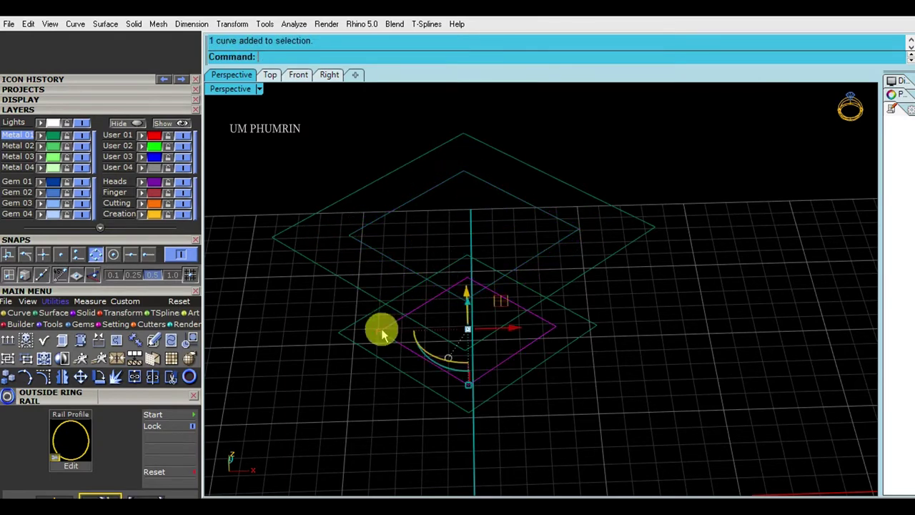
mouse_move(386, 336)
left_mouse_down()
mouse_move(399, 327)
mouse_move(695, 331)
mouse_move(572, 261)
left_mouse_up()
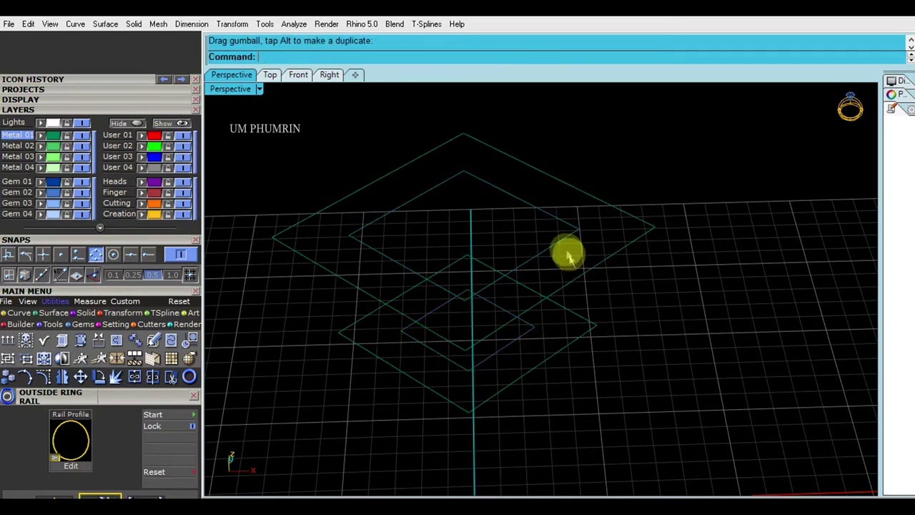
mouse_move(562, 247)
right_mouse_down()
mouse_move(551, 169)
mouse_move(491, 164)
right_mouse_up()
mouse_move(491, 163)
left_mouse_down()
mouse_move(466, 106)
mouse_move(479, 145)
left_mouse_up()
left_click(675, 198)
right_click_drag(674, 199, 674, 245)
mouse_move(674, 245)
left_mouse_down()
mouse_move(539, 176)
mouse_move(608, 216)
left_mouse_up()
right_click_drag(609, 217, 630, 222)
right_click(631, 223)
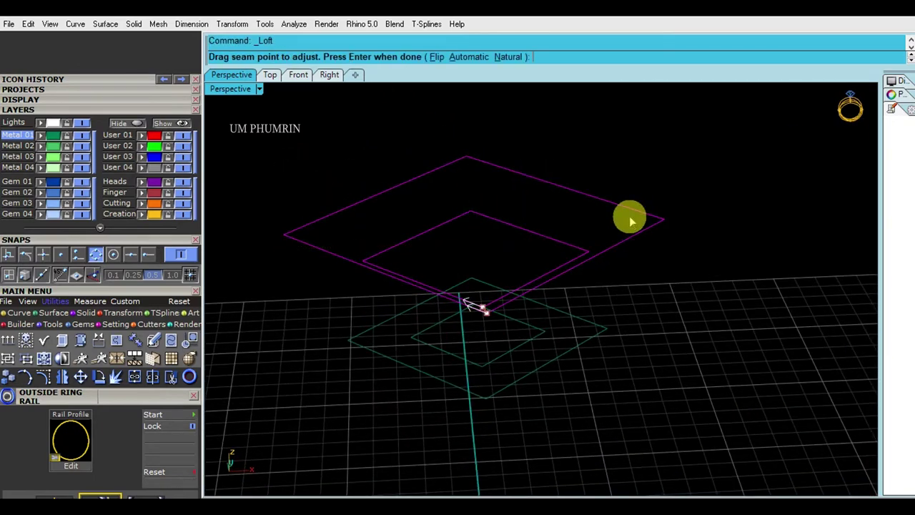
Step: Loft the square pairs into walls and delete the leftover curves
right_click(631, 223)
key("Return")
key("Delete")
left_click_drag(656, 392, 477, 337)
key("Return")
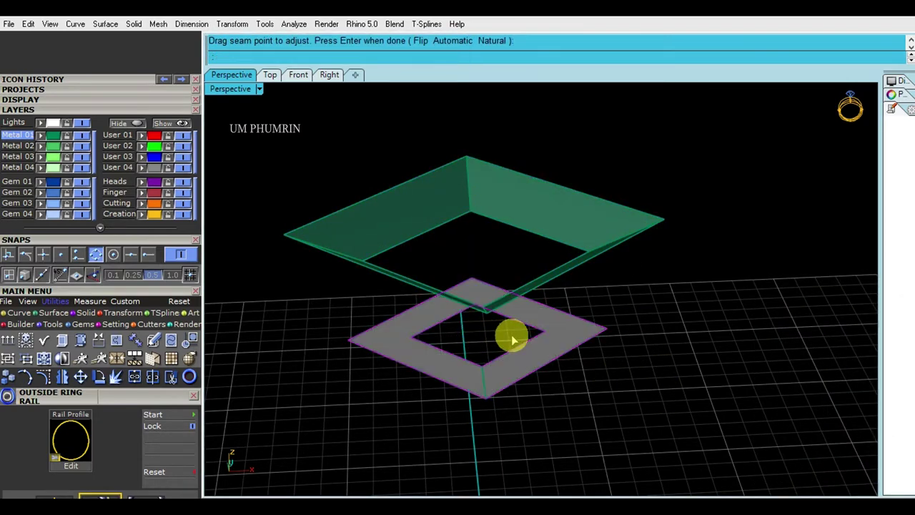
key("Return")
type("Delete")
left_click_drag(543, 364, 557, 255)
right_click_drag(558, 256, 586, 244)
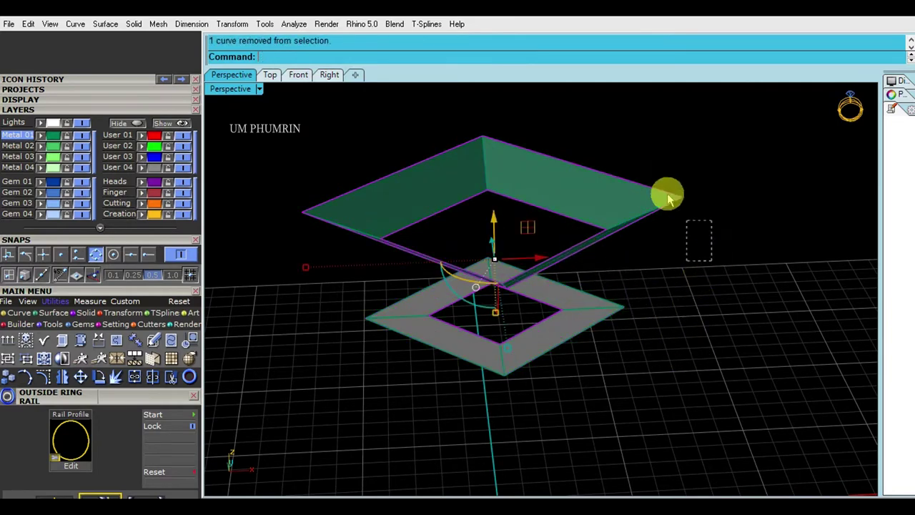
Step: Loft the inner and outer walls and join the pieces into one tapered square frame
type("loft")
key("Return")
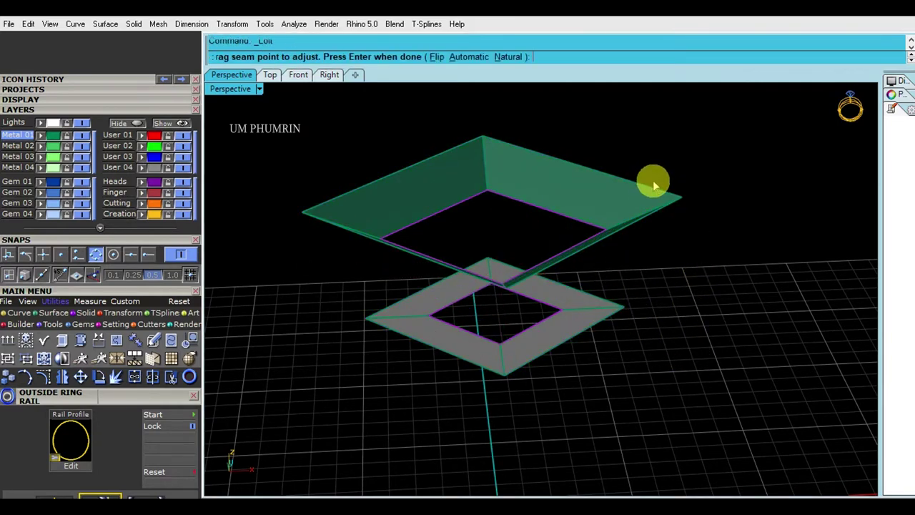
key("Return")
type("Delete")
key("ctrl+a")
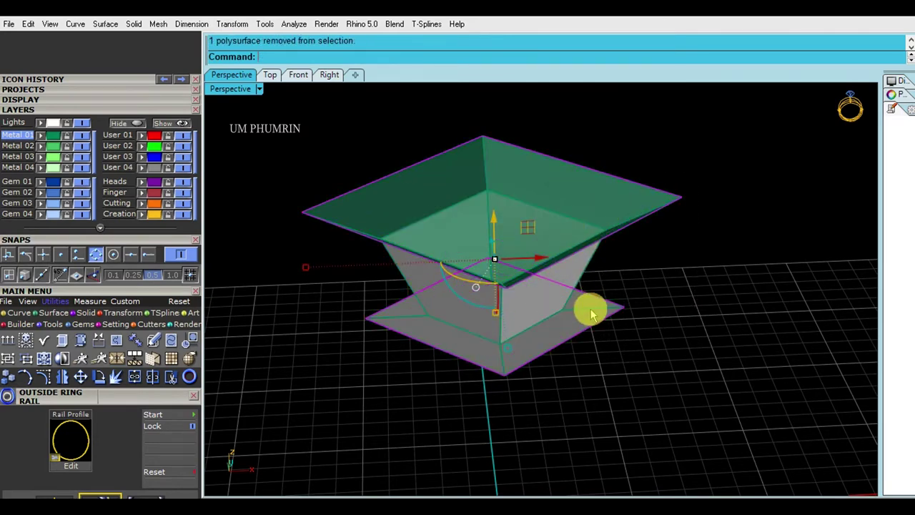
type("oft")
key("Return")
key("Return")
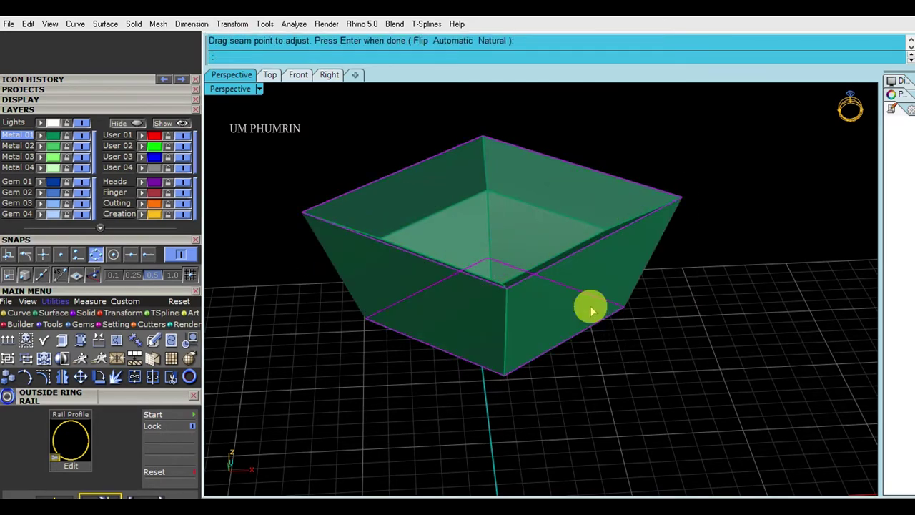
key("Return")
key("ctrl+a")
mouse_move(505, 151)
right_mouse_down()
mouse_move(589, 204)
mouse_move(582, 191)
mouse_move(626, 299)
mouse_move(853, 146)
right_mouse_up()
key("ctrl+j")
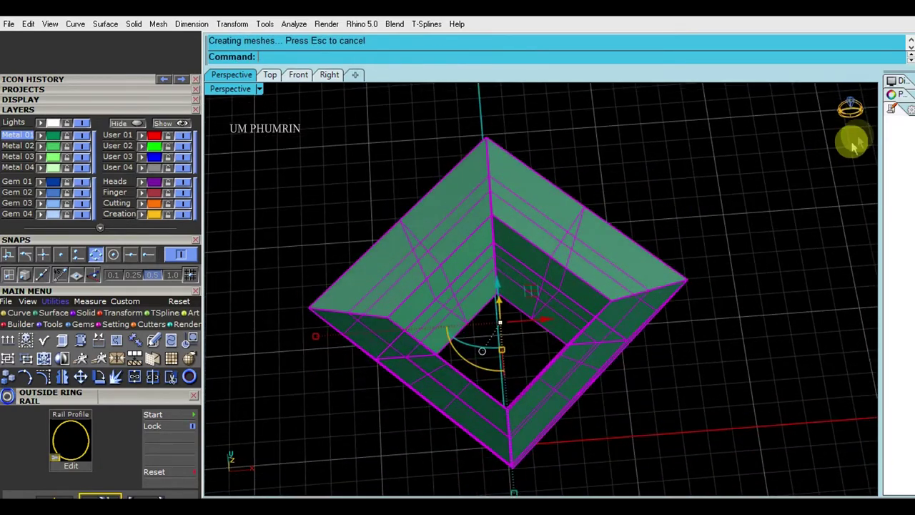
Step: Inspect the square setting block, then show all hidden ring parts again
left_click(894, 96)
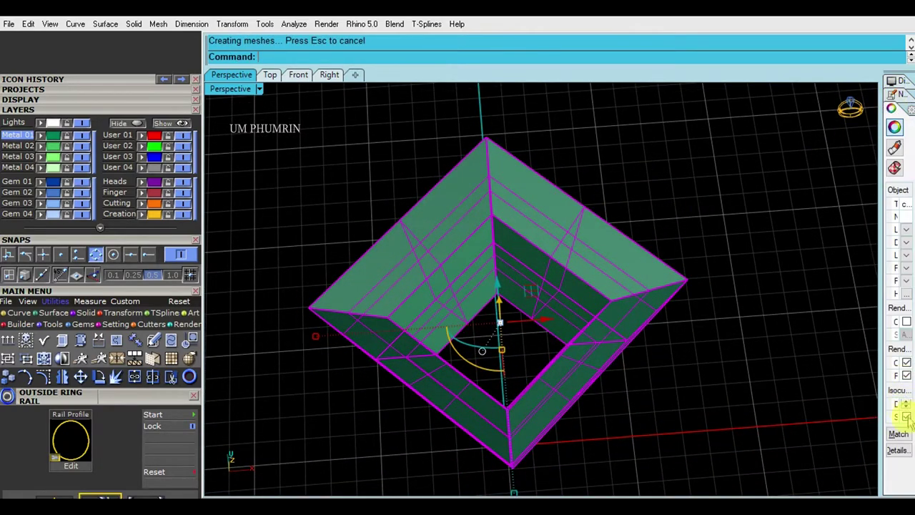
right_click_drag(731, 379, 711, 224)
left_click(592, 276)
mouse_move(742, 272)
right_mouse_down()
mouse_move(644, 271)
mouse_move(639, 362)
right_mouse_up()
right_click_drag(646, 279, 658, 238)
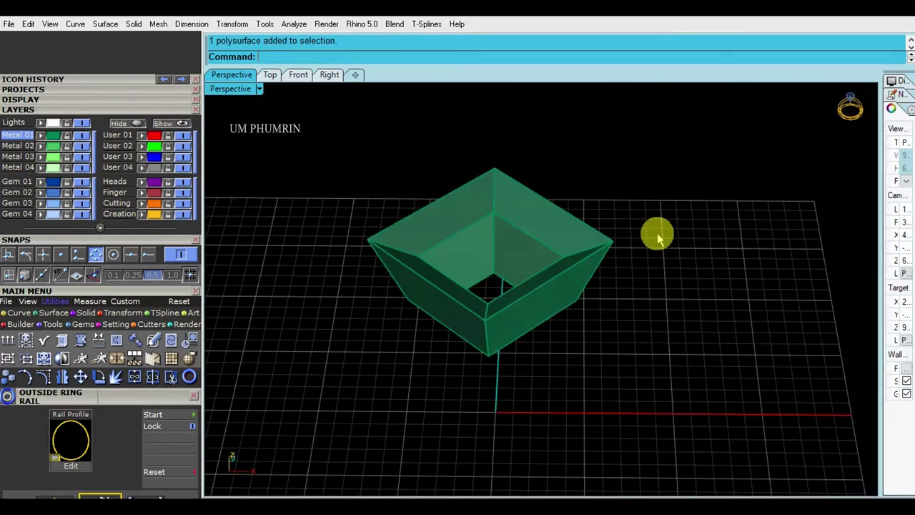
left_click(177, 124)
mouse_move(555, 249)
right_mouse_down()
mouse_move(609, 347)
mouse_move(629, 267)
mouse_move(603, 196)
mouse_move(634, 173)
mouse_move(629, 204)
mouse_move(695, 193)
mouse_move(612, 194)
mouse_move(623, 214)
mouse_move(626, 207)
right_mouse_up()
Step: Delete the four old prongs and draw a 1-unit rectangle above the gem in Top view
left_click(615, 203)
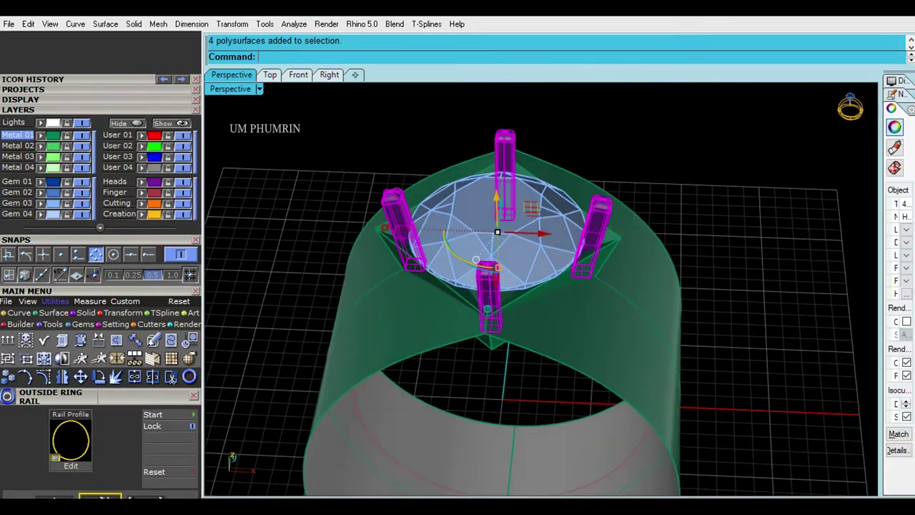
key("Delete")
left_click(270, 74)
mouse_move(498, 172)
right_mouse_down()
mouse_move(490, 182)
mouse_move(505, 241)
right_mouse_up()
type("ctangle")
key("Return")
left_click(454, 186)
scroll(470, 214, "up", 3)
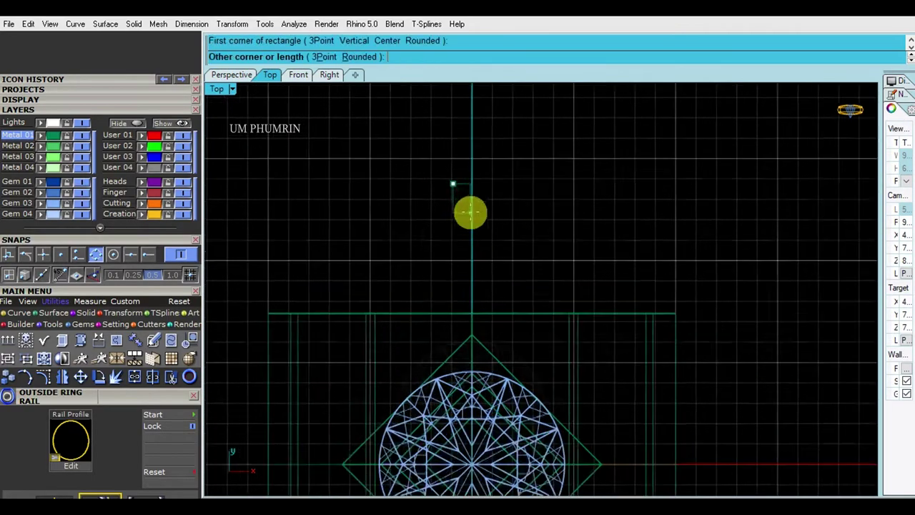
type("1")
key("Return")
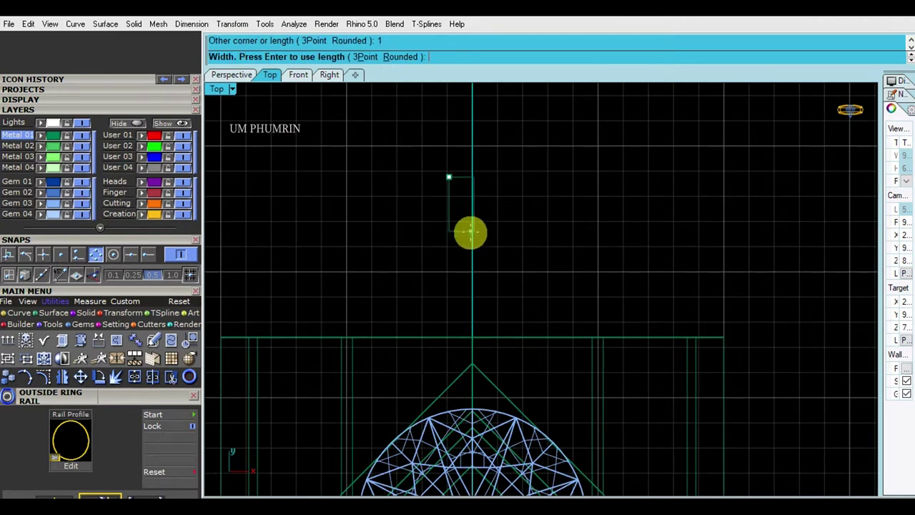
left_click(471, 234)
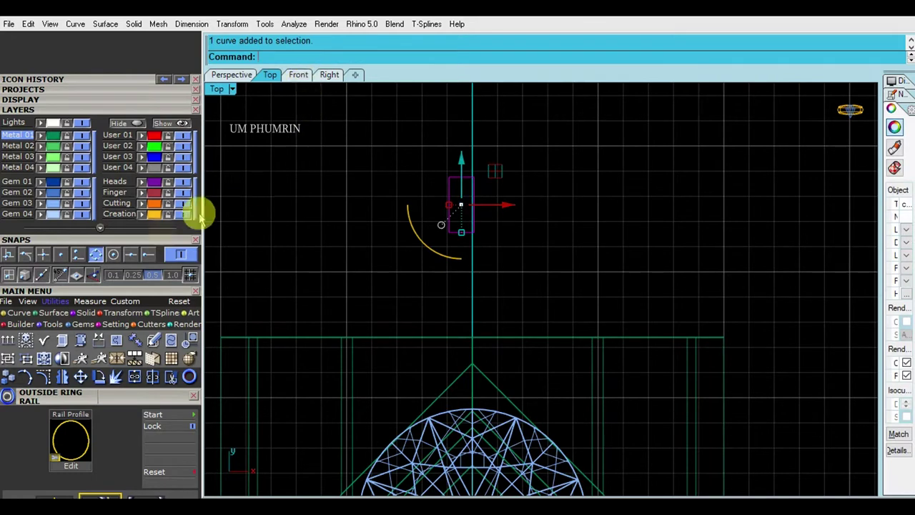
Step: Centre the rectangle on the ring's axis and position it over the gem's edge
left_click(191, 341)
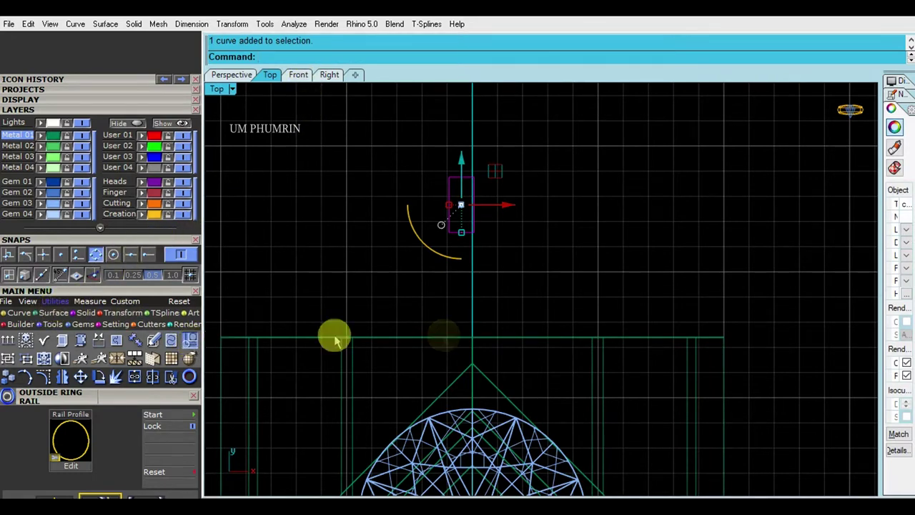
left_click(484, 349)
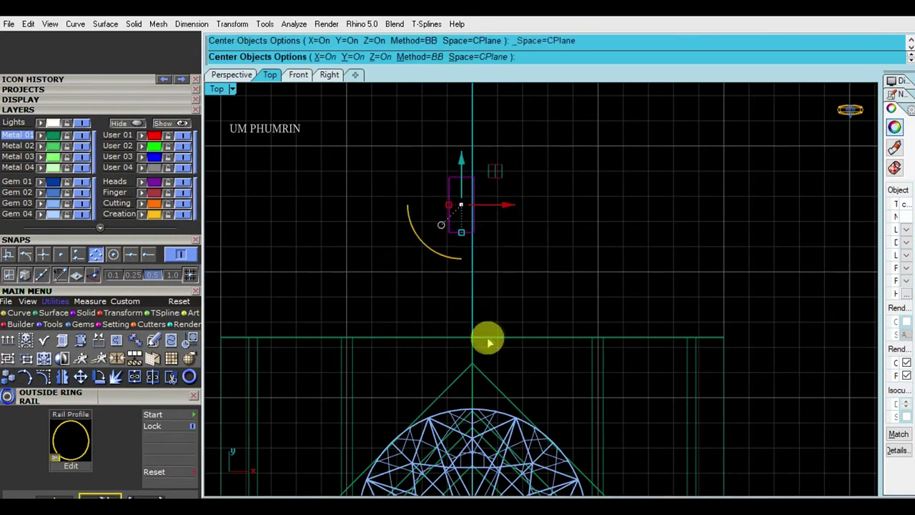
left_click_drag(489, 371, 496, 274)
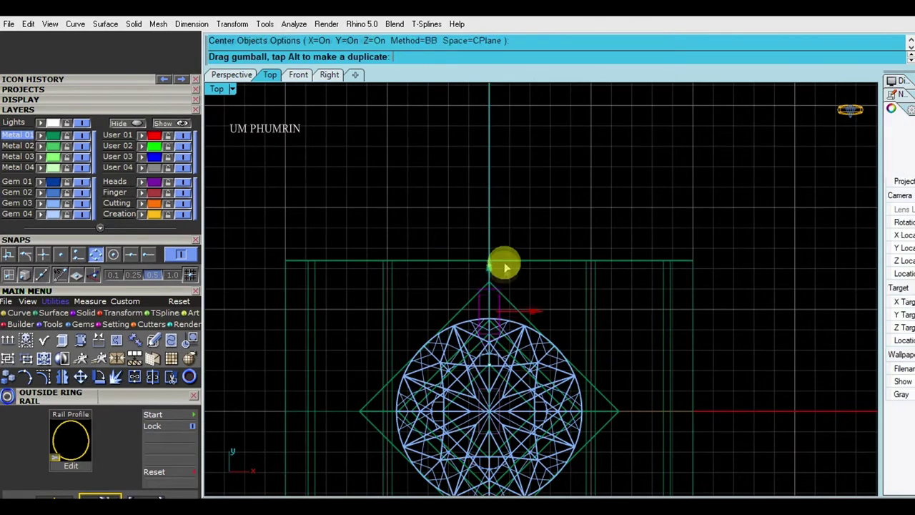
scroll(500, 286, "up", 2)
scroll(492, 311, "up", 3)
left_click(479, 371)
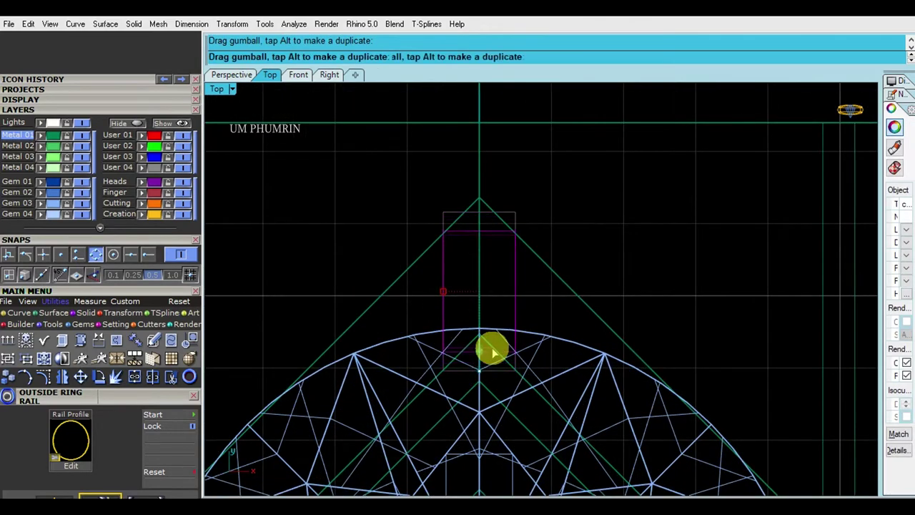
left_click_drag(491, 348, 492, 347)
key("Escape")
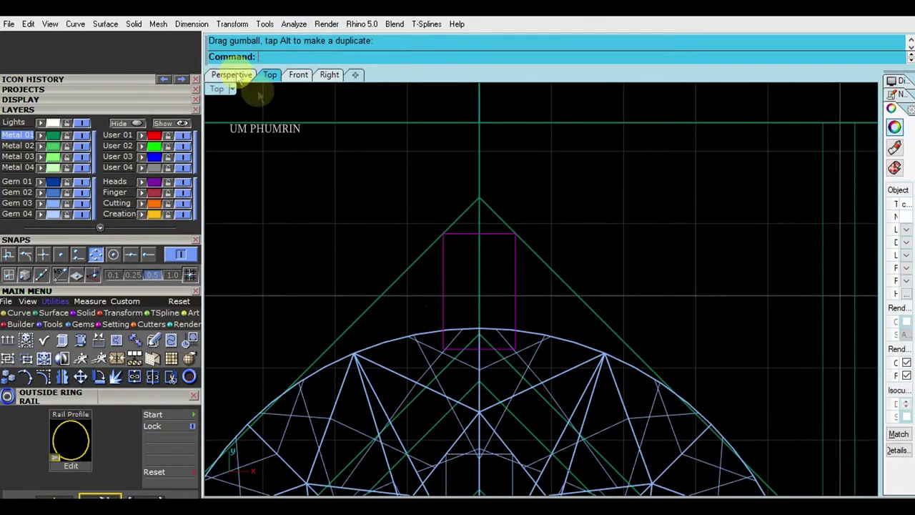
Step: Raise the rectangle up to the gem's girdle height
left_click(232, 75)
right_click_drag(493, 205, 513, 286)
left_click_drag(509, 384, 490, 179)
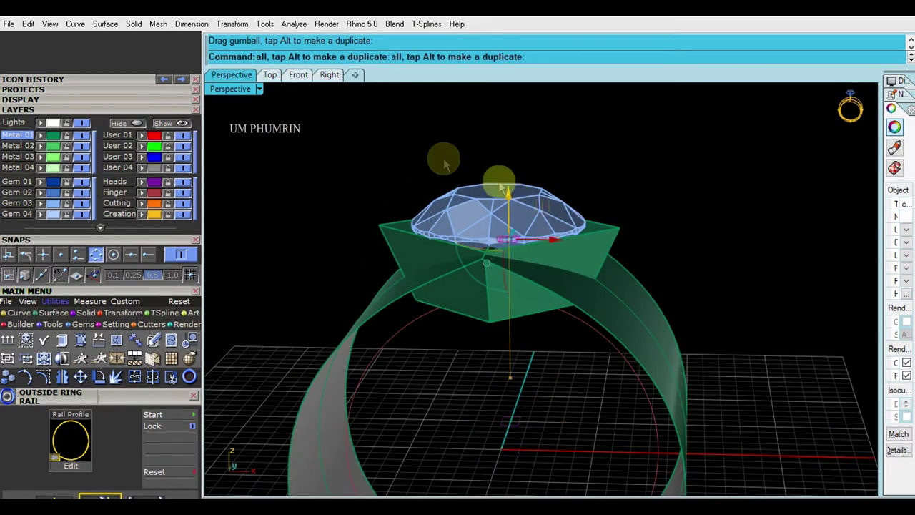
left_click(326, 75)
scroll(580, 183, "up", 3)
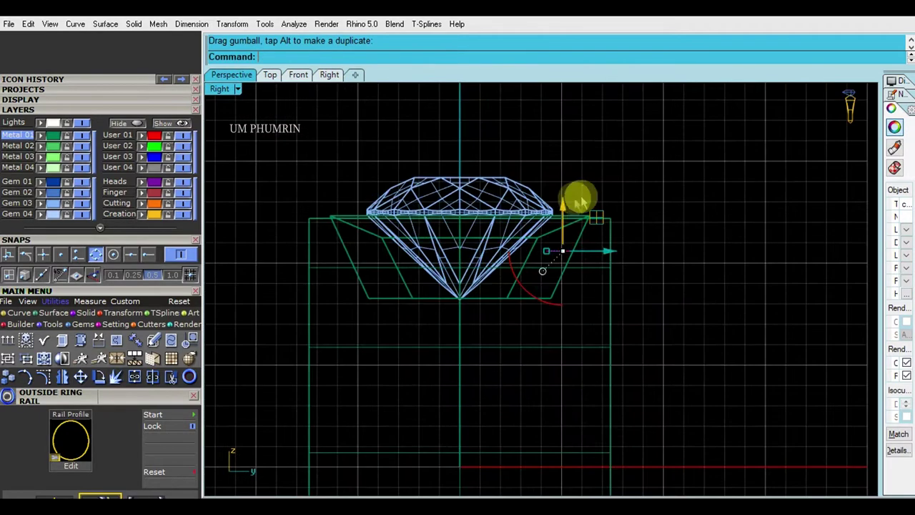
left_click_drag(565, 191, 572, 128)
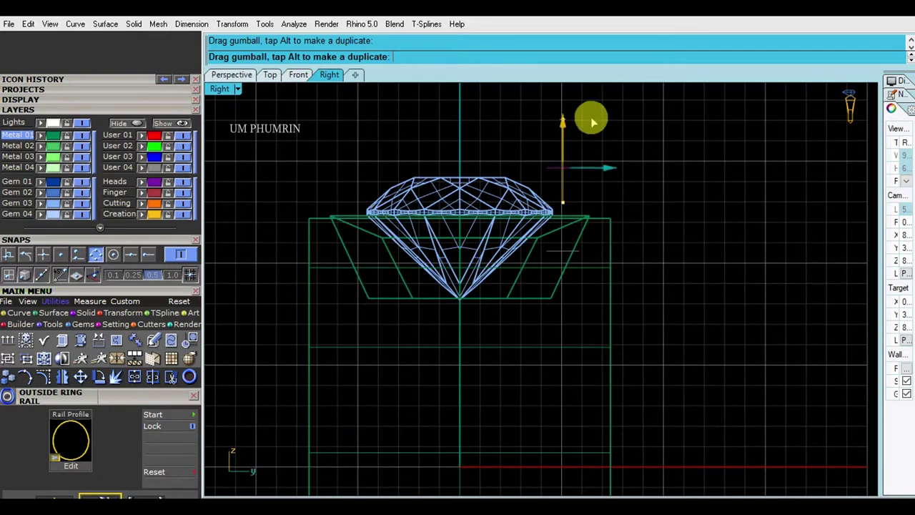
right_click_drag(603, 153, 607, 194)
Step: Extrude the rectangle one-sided (BothSides=No) into a solid post and delete the curve
key("Return")
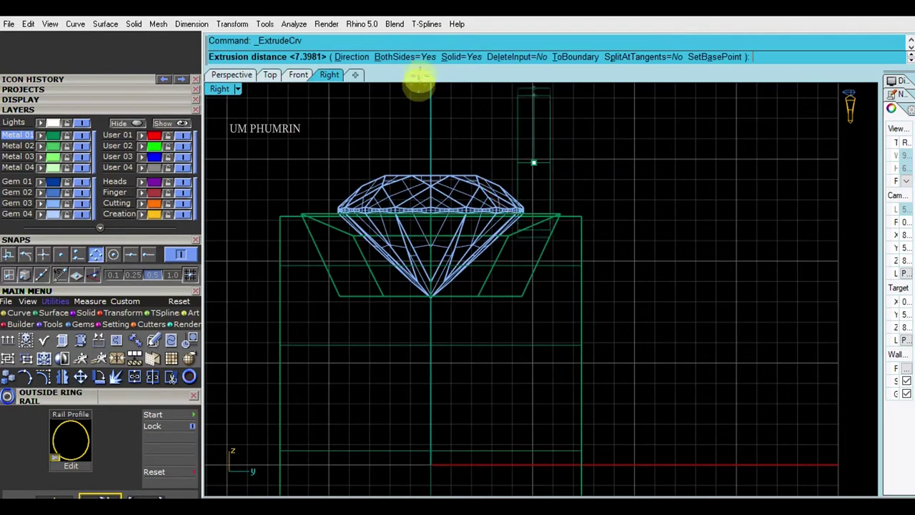
left_click(422, 57)
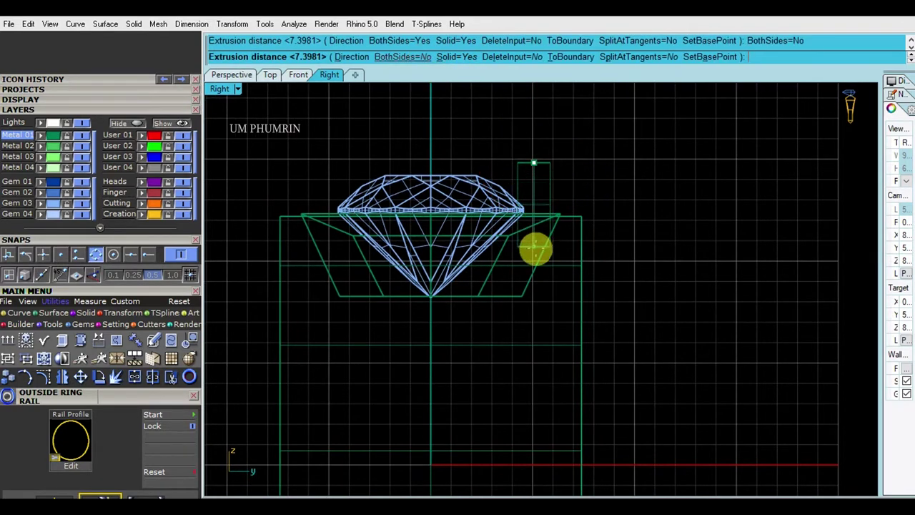
key("Return")
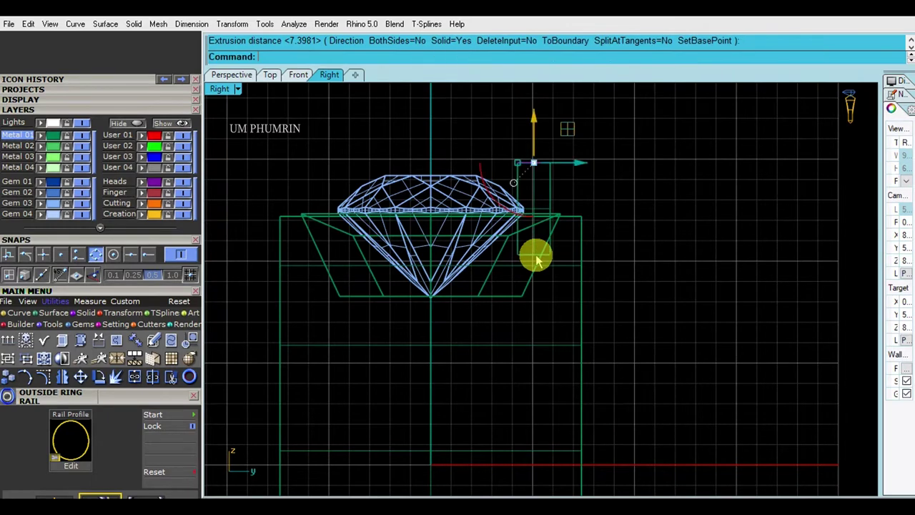
key("Delete")
left_click(236, 74)
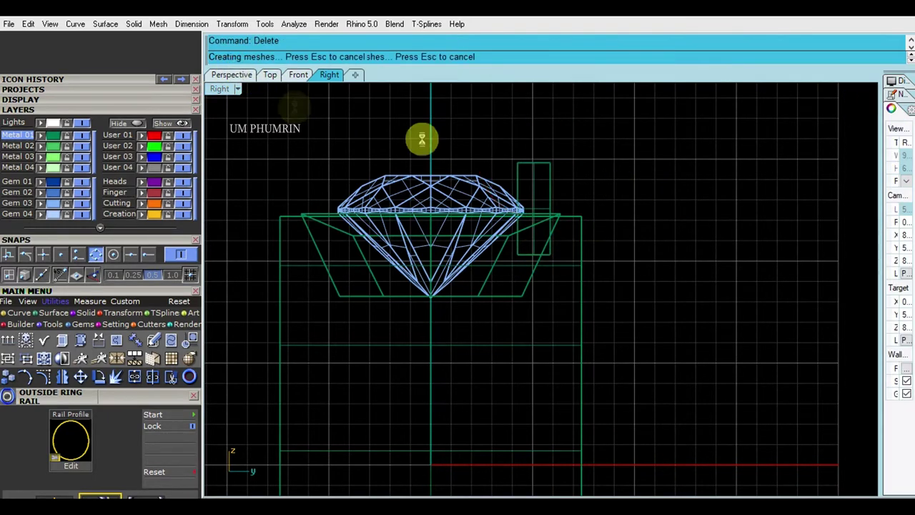
scroll(633, 198, "up", 3)
scroll(492, 181, "up", 3)
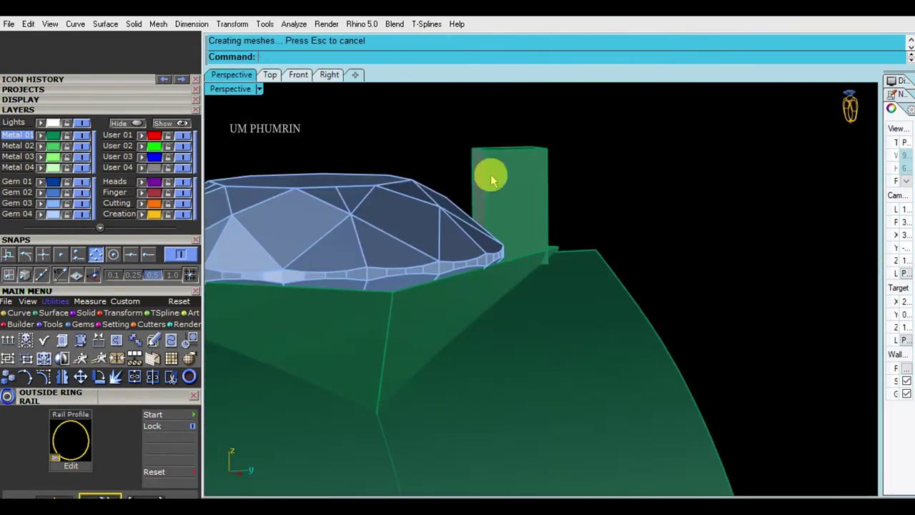
right_click(594, 184)
left_click_drag(463, 130, 460, 128)
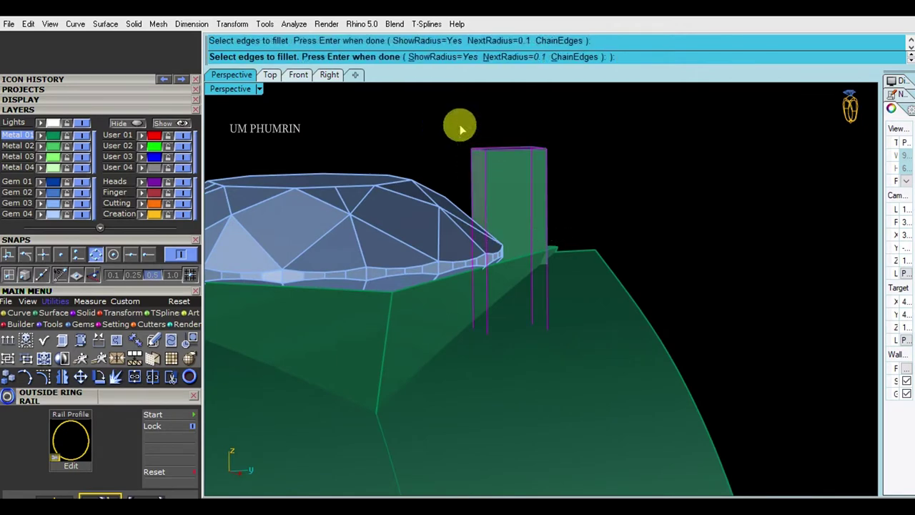
Step: Fillet the prong's vertical edges, then its top edges at 0.25
key("Return")
key("Return")
mouse_move(512, 141)
right_mouse_down()
mouse_move(519, 157)
mouse_move(649, 186)
right_mouse_up()
right_click(548, 149)
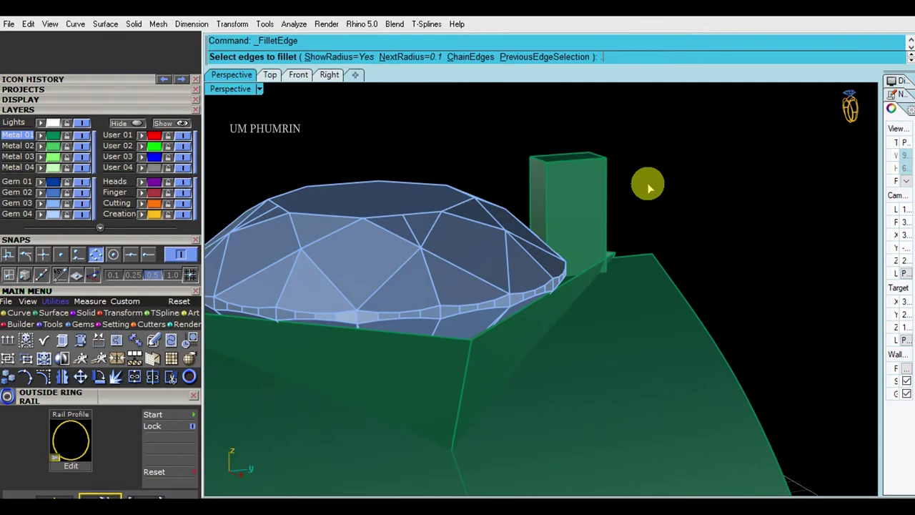
type("25")
left_click_drag(649, 183, 491, 138)
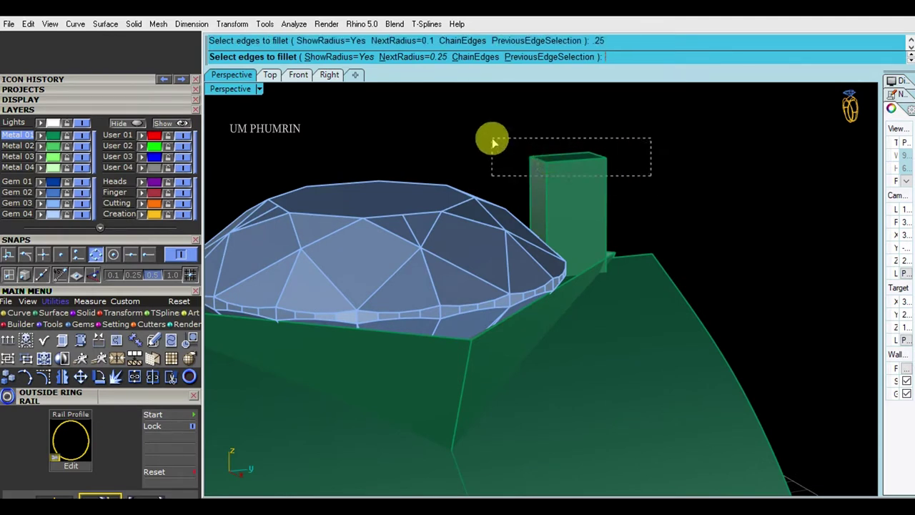
key("Return")
key("Return")
left_click(578, 177)
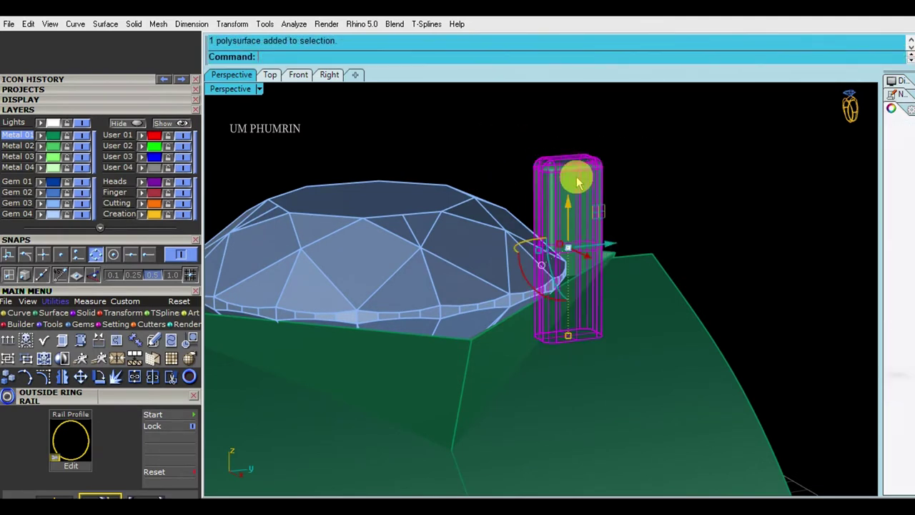
Step: Tilt the prong in Right view so it leans in over the gem
left_click(267, 75)
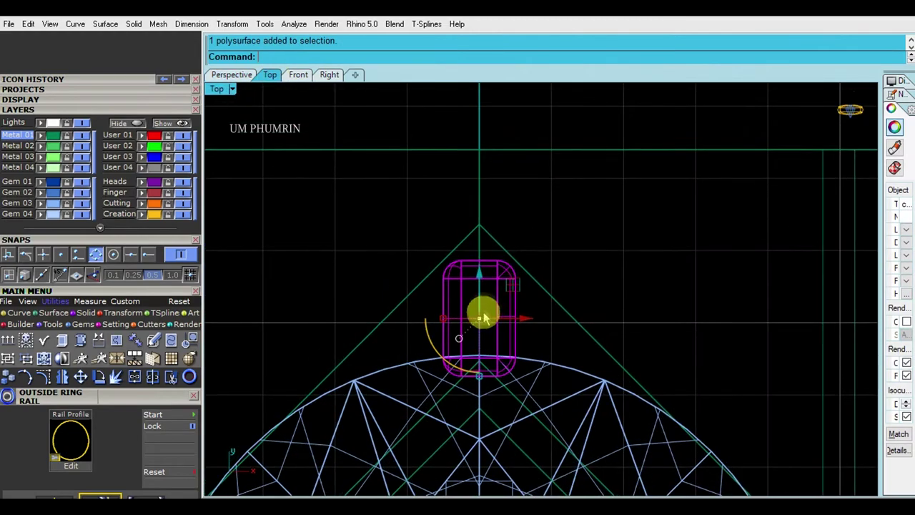
scroll(489, 247, "up", 2)
left_click(327, 75)
scroll(537, 229, "up", 2)
mouse_move(510, 260)
left_mouse_down()
mouse_move(496, 263)
mouse_move(486, 250)
left_mouse_up()
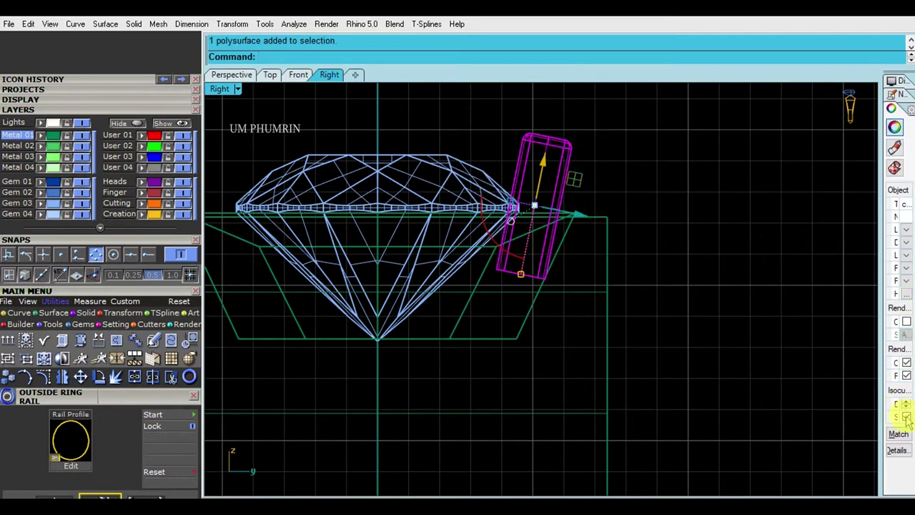
Step: Start CageEdit on the prong with a bounding-box cage aligned to the construction plane
left_click(123, 313)
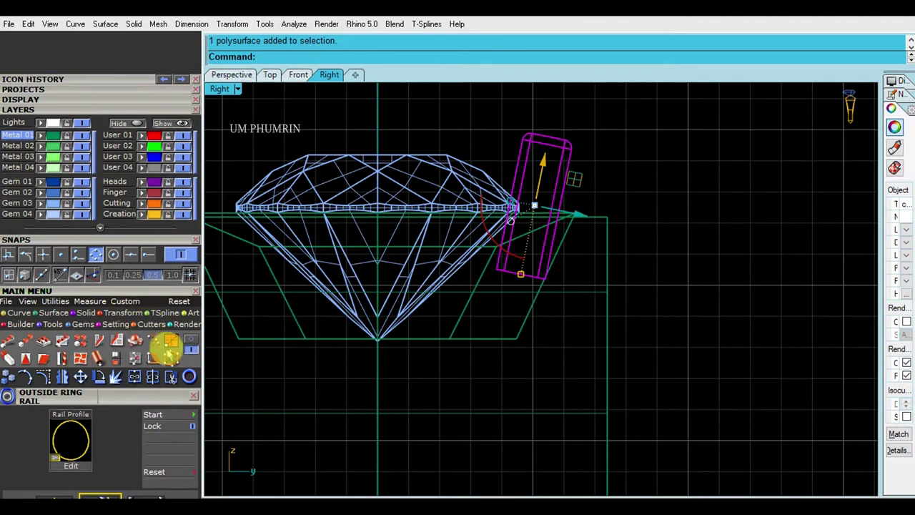
left_click(174, 358)
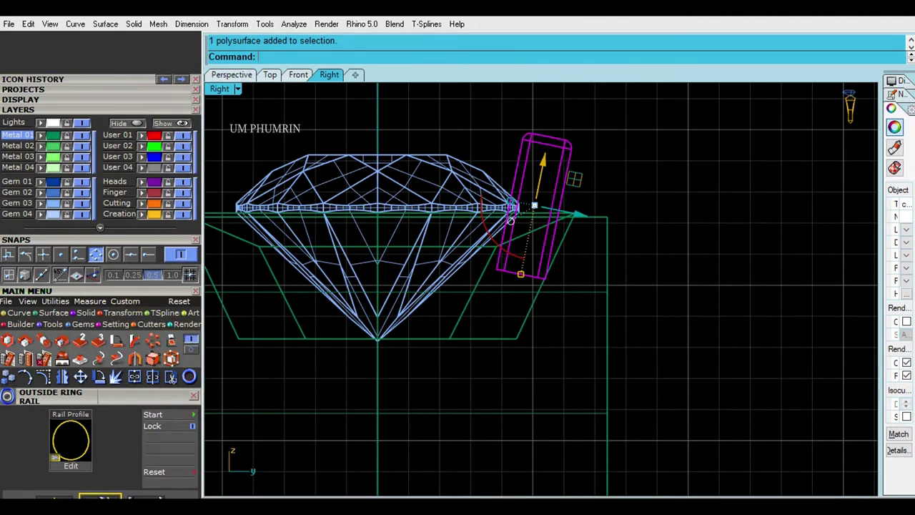
left_click(325, 56)
left_click(352, 58)
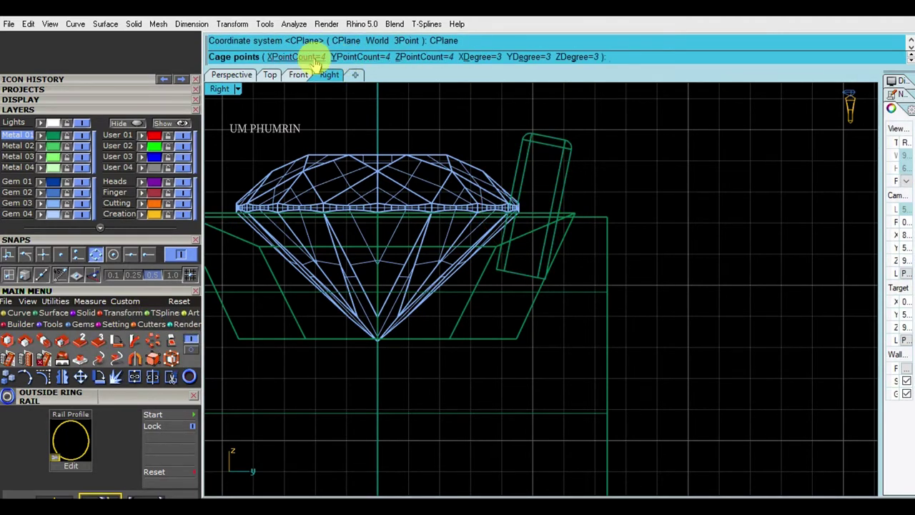
Step: Build a deformation cage around the prong with default point counts and tilt its top row
right_click(464, 141)
right_click(495, 129)
left_click_drag(495, 129, 576, 137)
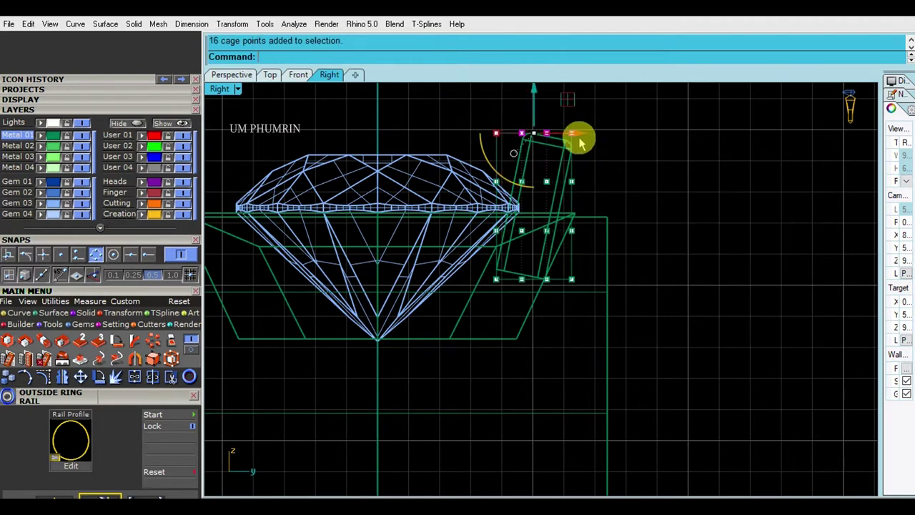
scroll(577, 143, "up", 3)
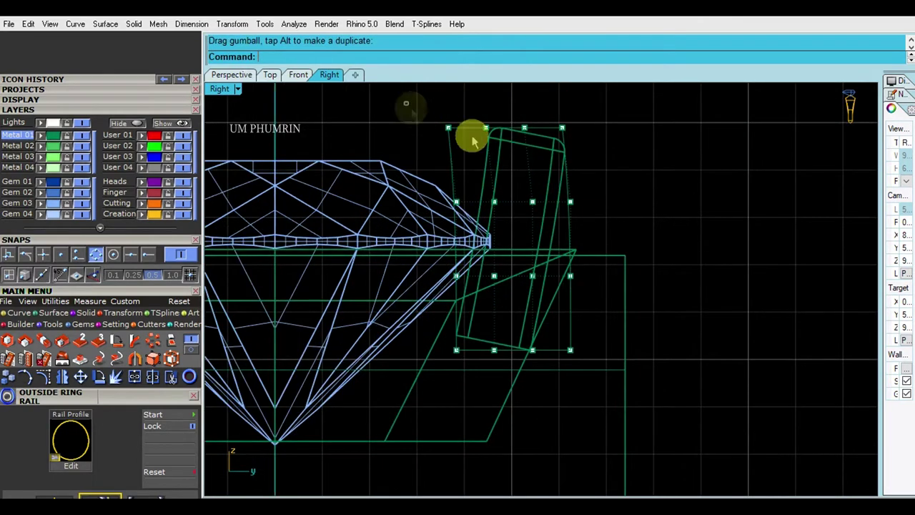
left_click_drag(481, 180, 649, 180)
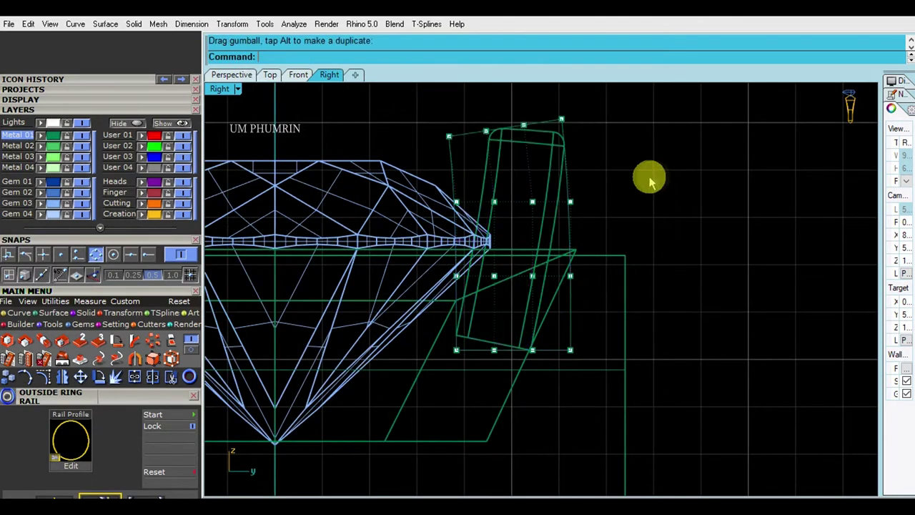
scroll(637, 178, "down", 2)
scroll(543, 188, "up", 2)
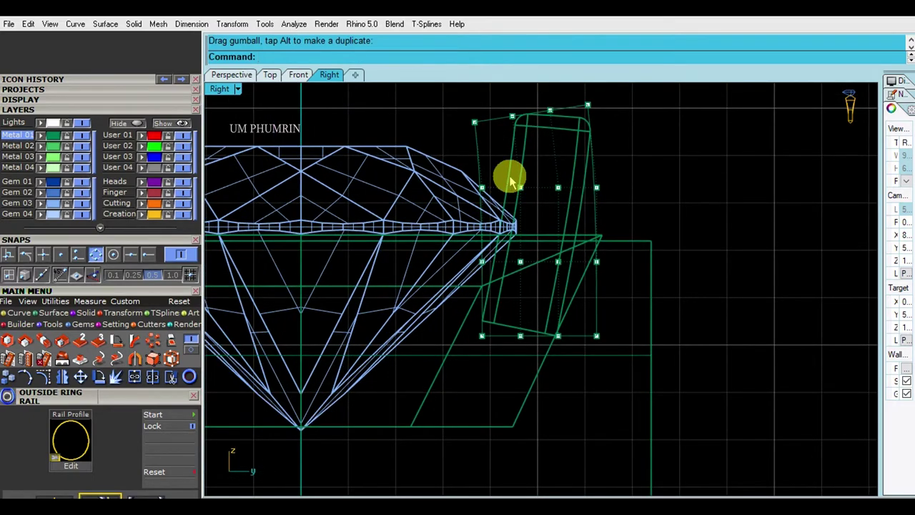
scroll(509, 183, "down", 2)
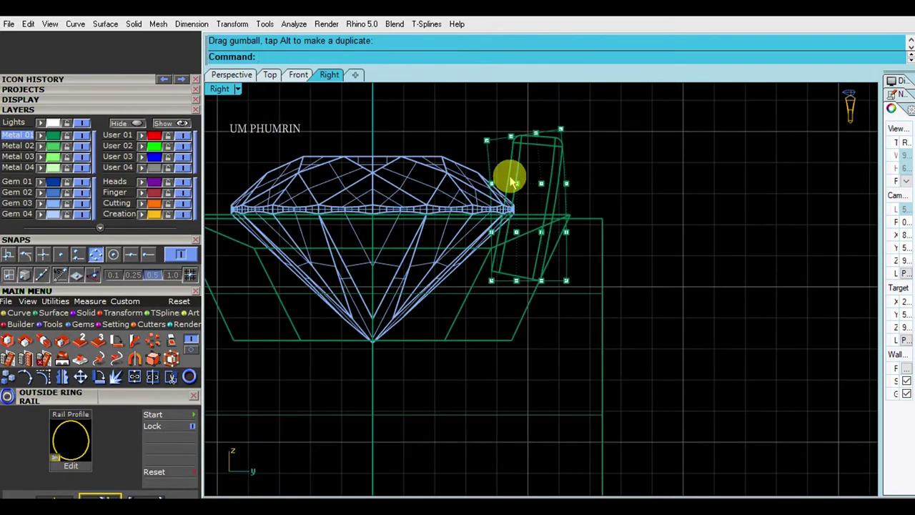
Step: Show the cage points and push the prong's middle rows outward so it bends around the girdle
left_click(576, 186)
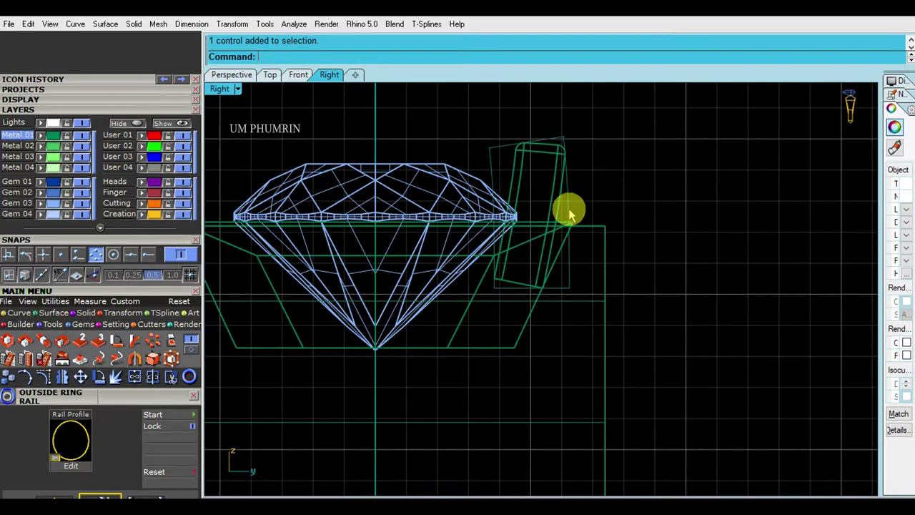
left_click(567, 209)
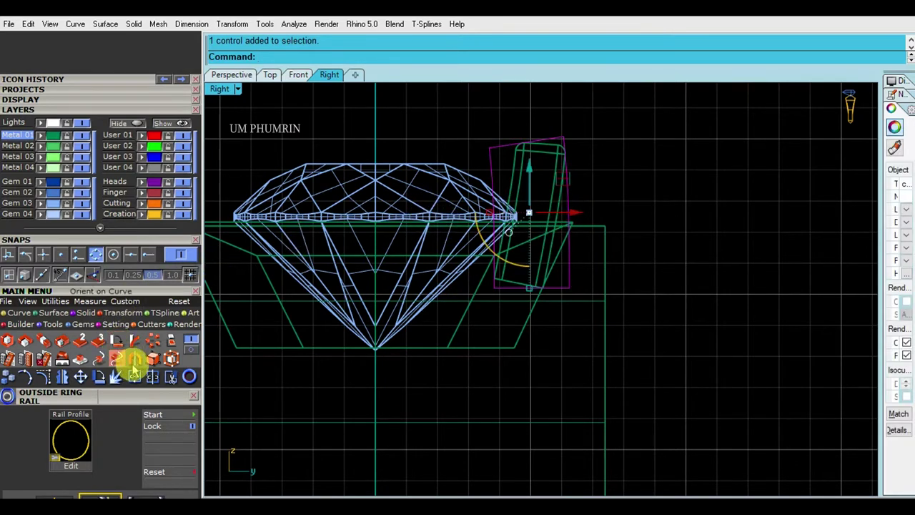
left_click(44, 377)
scroll(443, 289, "up", 2)
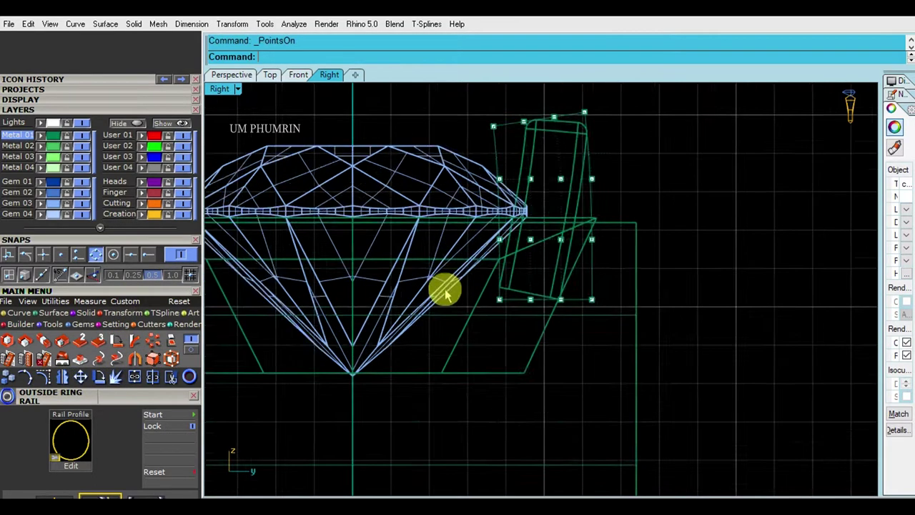
scroll(495, 286, "up", 2)
mouse_move(494, 286)
left_mouse_down()
mouse_move(688, 320)
mouse_move(627, 307)
left_mouse_up()
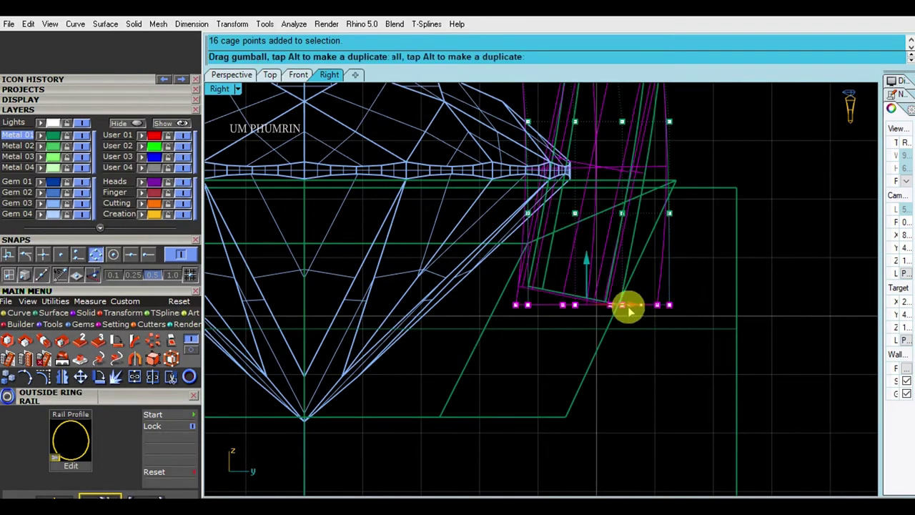
scroll(648, 323, "down", 3)
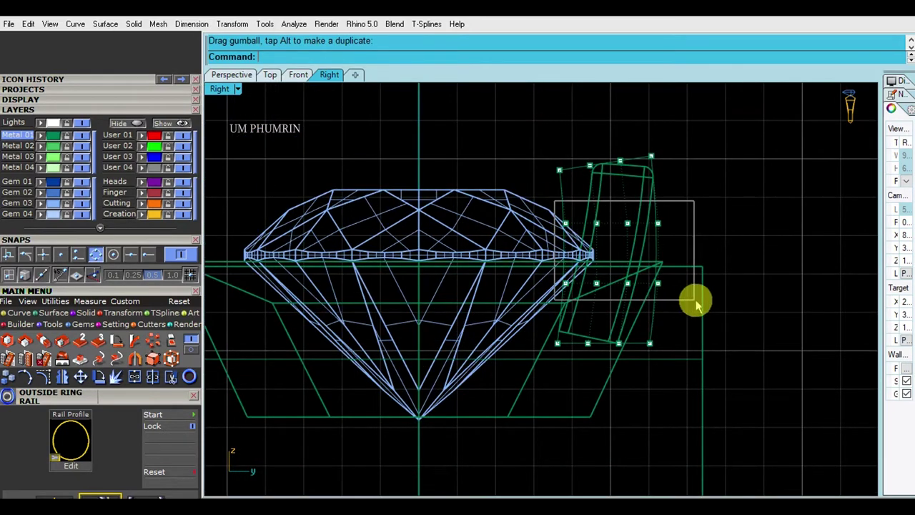
left_click_drag(697, 304, 697, 304)
scroll(642, 266, "up", 2)
left_click_drag(647, 247, 615, 244)
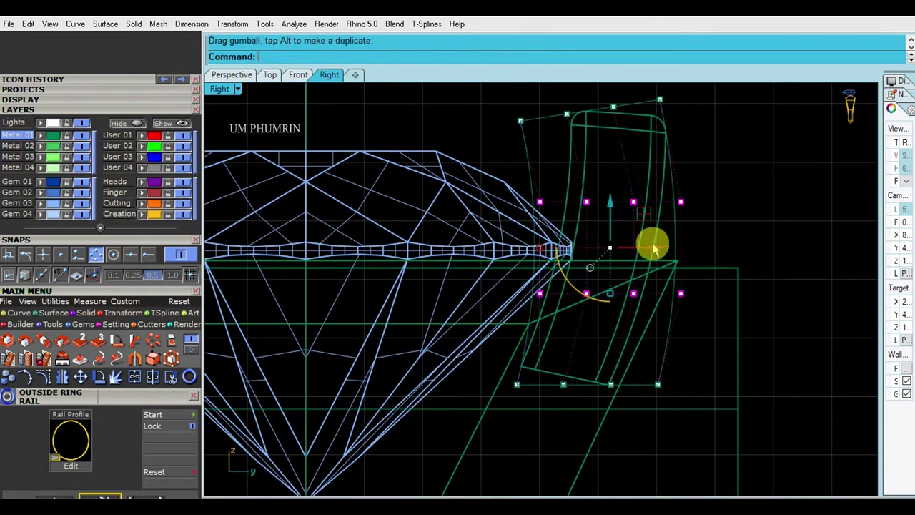
scroll(615, 245, "down", 2)
left_click(559, 176)
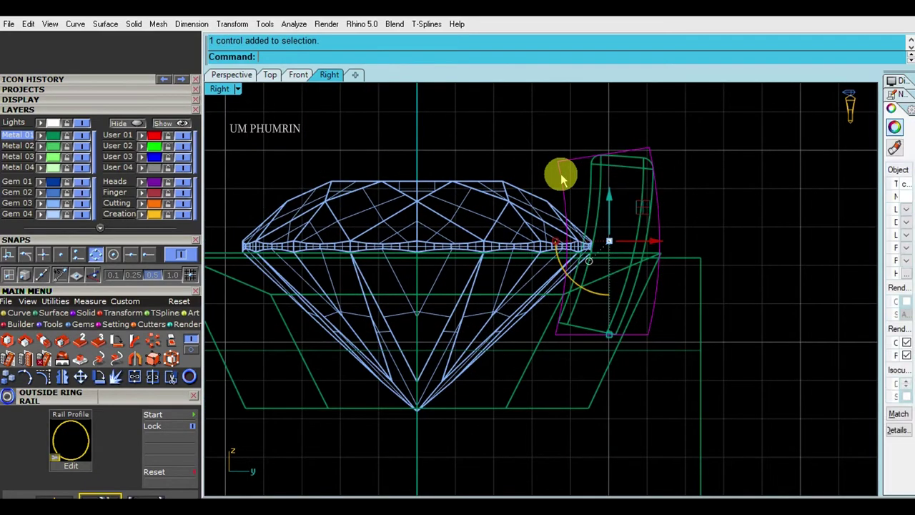
left_click(236, 74)
mouse_move(598, 215)
right_mouse_down()
mouse_move(605, 225)
mouse_move(565, 316)
mouse_move(620, 265)
mouse_move(575, 194)
mouse_move(582, 204)
mouse_move(618, 183)
mouse_move(619, 200)
mouse_move(719, 200)
mouse_move(472, 207)
mouse_move(502, 212)
mouse_move(556, 191)
mouse_move(670, 201)
right_mouse_up()
Step: Rotate the prong in the Right view so it leans inward against the stone's girdle
left_click(613, 191)
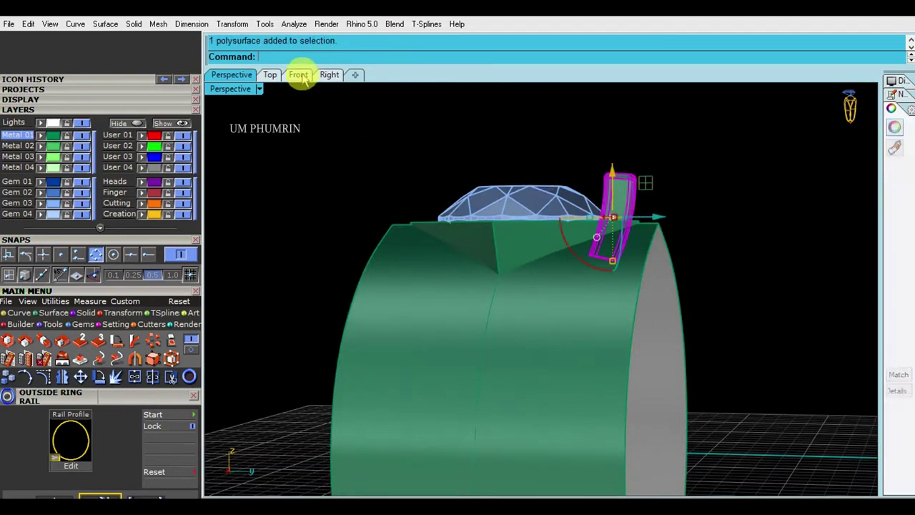
left_click(301, 76)
left_click(329, 75)
scroll(585, 201, "up", 3)
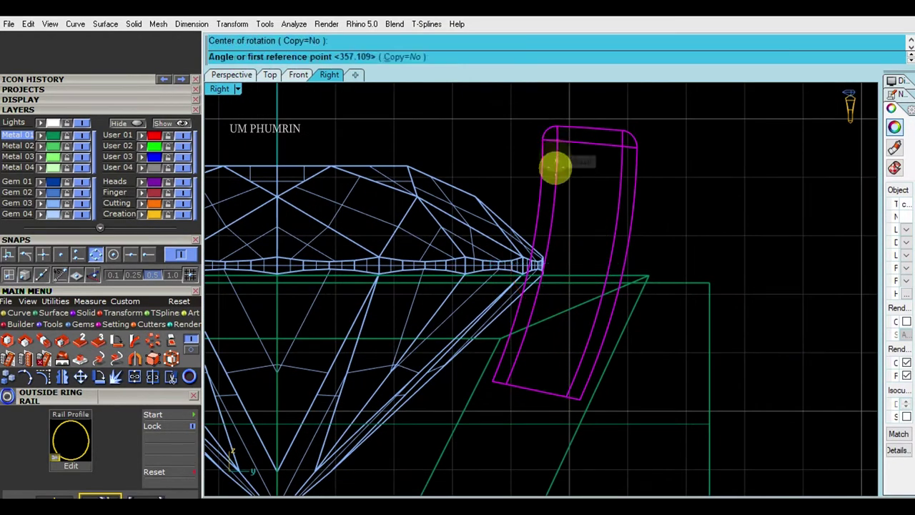
left_click(744, 300)
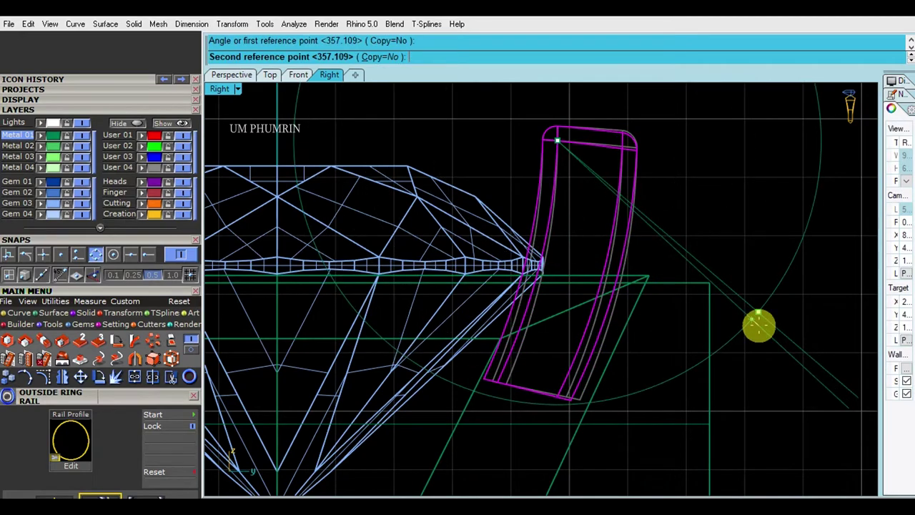
left_click(759, 326)
left_click(245, 80)
mouse_move(517, 208)
right_mouse_down()
mouse_move(582, 174)
mouse_move(674, 200)
mouse_move(664, 279)
right_mouse_up()
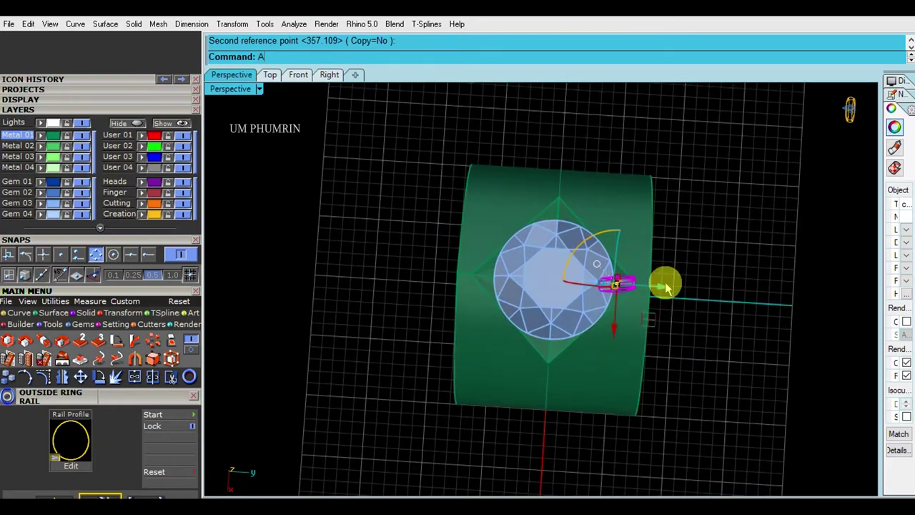
Step: Polar-array the prong into 4 copies centred on the origin 0
type("0")
key("Return")
type("4")
key("Return")
key("Return")
key("Return")
mouse_move(729, 306)
right_mouse_down()
mouse_move(705, 251)
mouse_move(740, 189)
right_mouse_up()
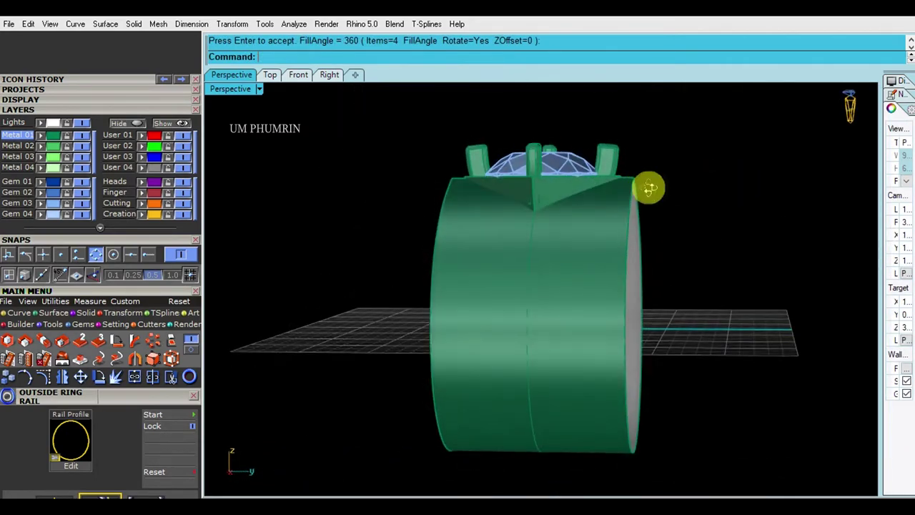
right_click_drag(649, 188, 608, 148)
scroll(608, 147, "up", 2)
Step: Move and rotate one prong with the gumball so history updates the lean of all copies
left_click(603, 149)
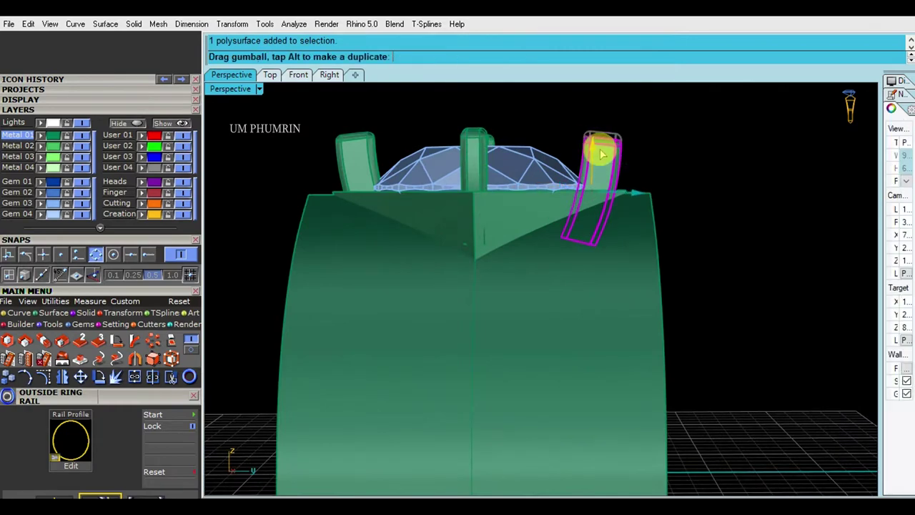
left_click_drag(604, 154, 744, 153)
mouse_move(748, 153)
right_mouse_down()
mouse_move(665, 172)
mouse_move(535, 172)
mouse_move(664, 164)
right_mouse_up()
left_click(662, 155)
scroll(686, 166, "up", 3)
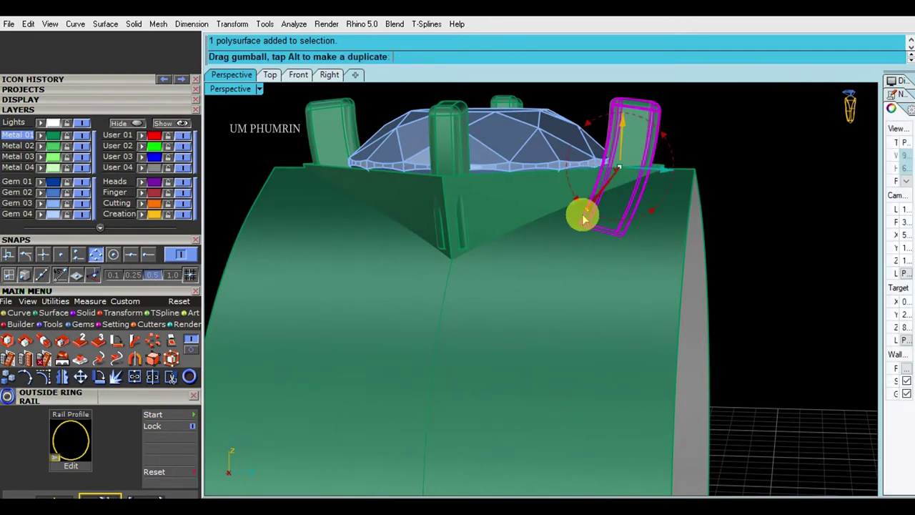
left_click_drag(585, 218, 600, 184)
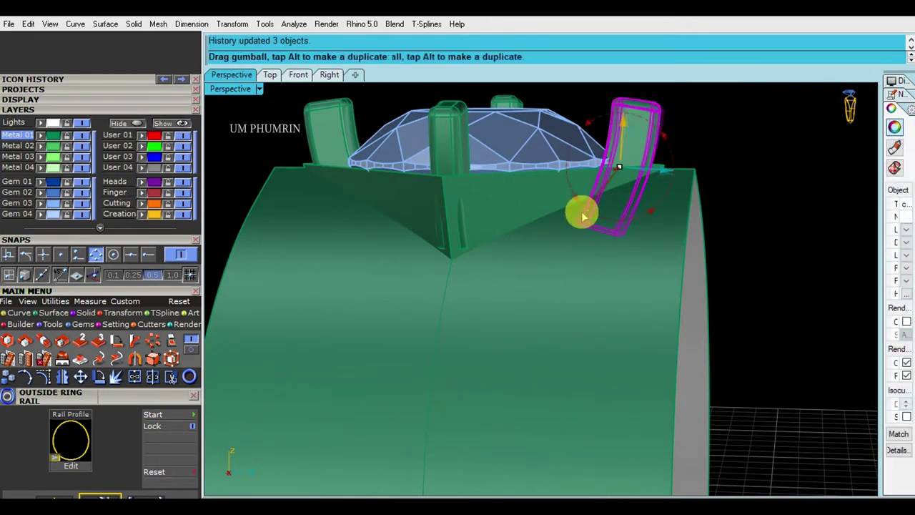
right_click_drag(593, 205, 583, 209)
mouse_move(582, 210)
left_mouse_down()
mouse_move(654, 159)
mouse_move(658, 177)
left_mouse_up()
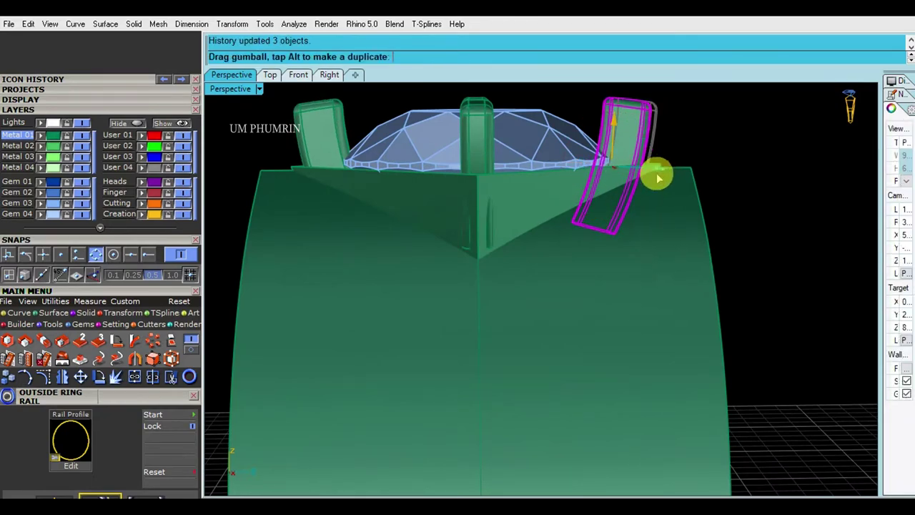
left_click(760, 172)
Step: Nudge a prong into place against the stone and inspect the head and shank
mouse_move(760, 172)
right_mouse_down()
mouse_move(761, 204)
mouse_move(699, 176)
mouse_move(674, 262)
mouse_move(599, 182)
mouse_move(561, 246)
right_mouse_up()
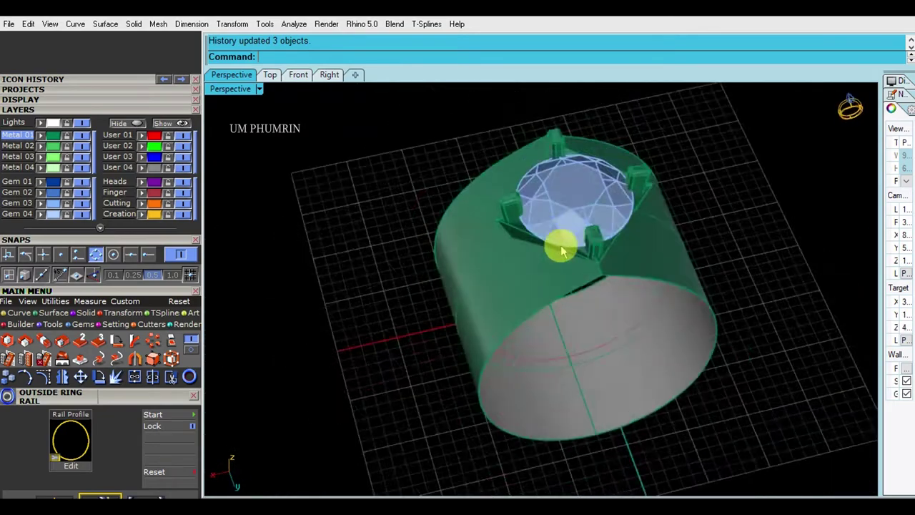
scroll(560, 245, "up", 3)
left_click(613, 250)
scroll(593, 262, "up", 3)
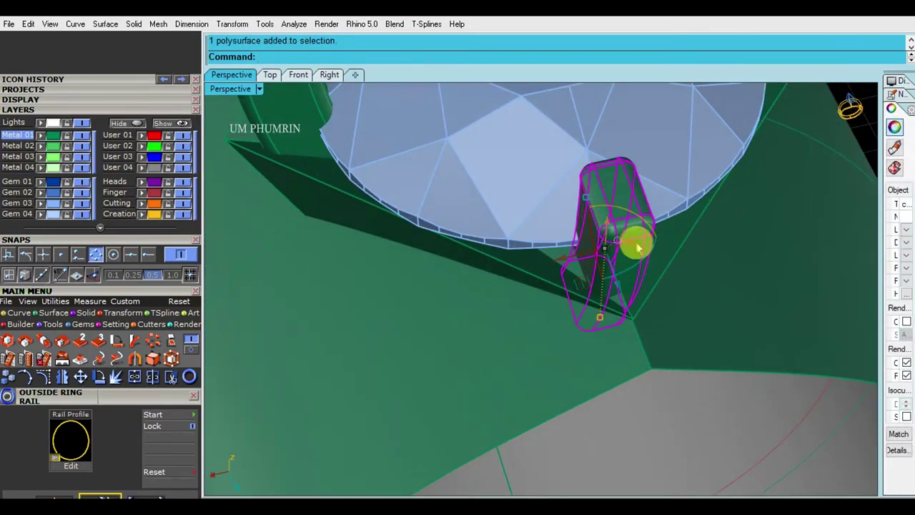
left_click_drag(636, 246, 638, 241)
scroll(637, 241, "down", 3)
mouse_move(637, 241)
right_mouse_down()
mouse_move(556, 241)
mouse_move(763, 208)
right_mouse_up()
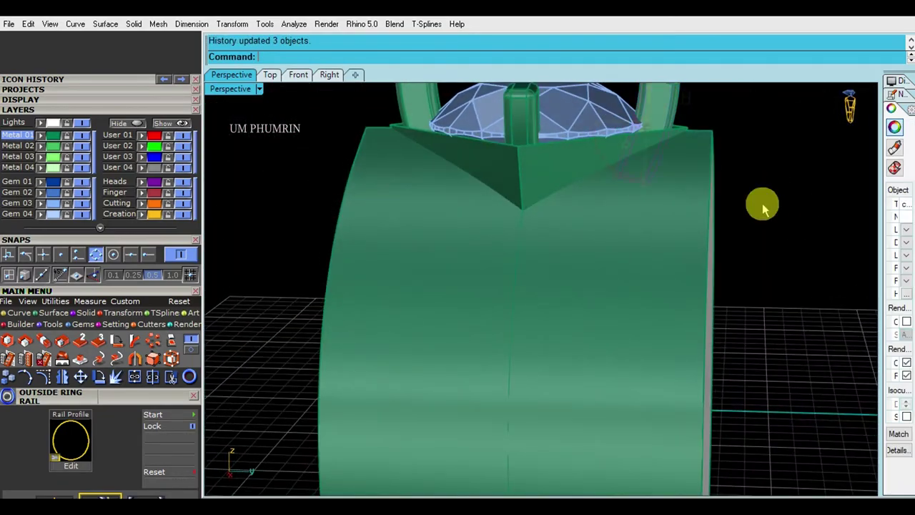
scroll(764, 208, "down", 3)
scroll(664, 227, "down", 2)
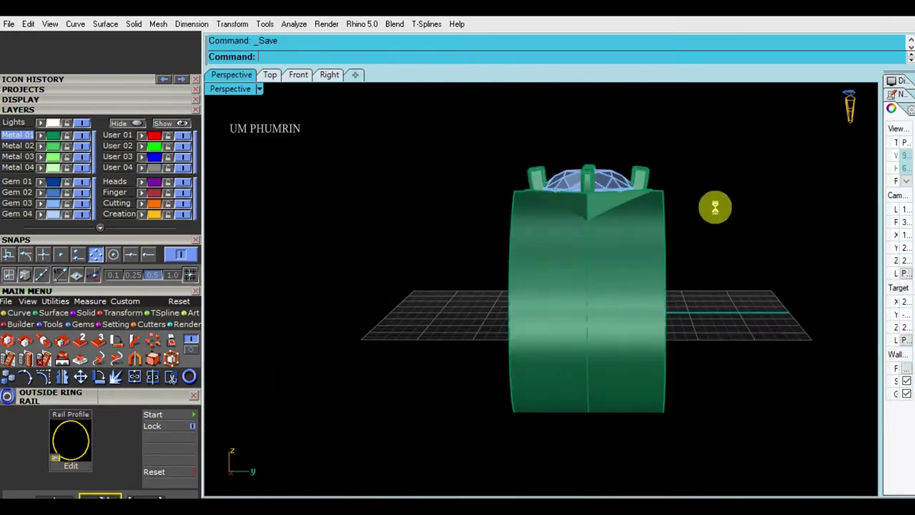
right_click_drag(672, 216, 594, 205)
mouse_move(720, 208)
right_mouse_down()
mouse_move(665, 225)
mouse_move(708, 251)
mouse_move(645, 268)
mouse_move(660, 243)
mouse_move(725, 249)
mouse_move(679, 274)
mouse_move(632, 223)
mouse_move(622, 226)
right_mouse_up()
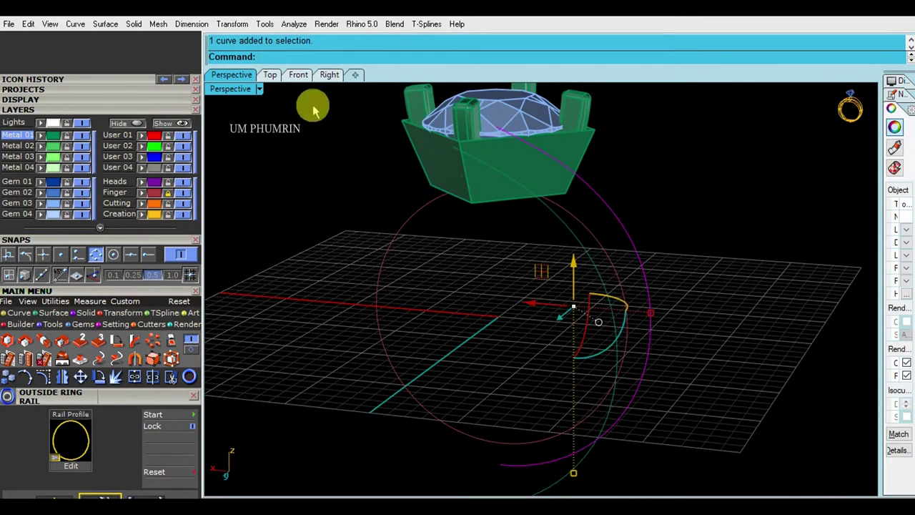
Step: In the front view, mirror the arc across the origin, then delete the mirrored copy
left_click(307, 76)
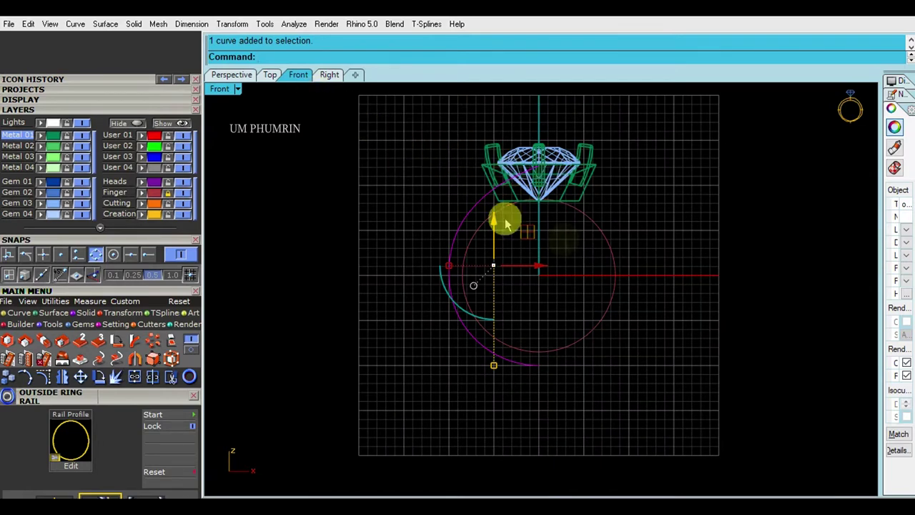
scroll(465, 228, "up", 1)
scroll(435, 229, "up", 1)
right_click_drag(457, 205, 535, 225)
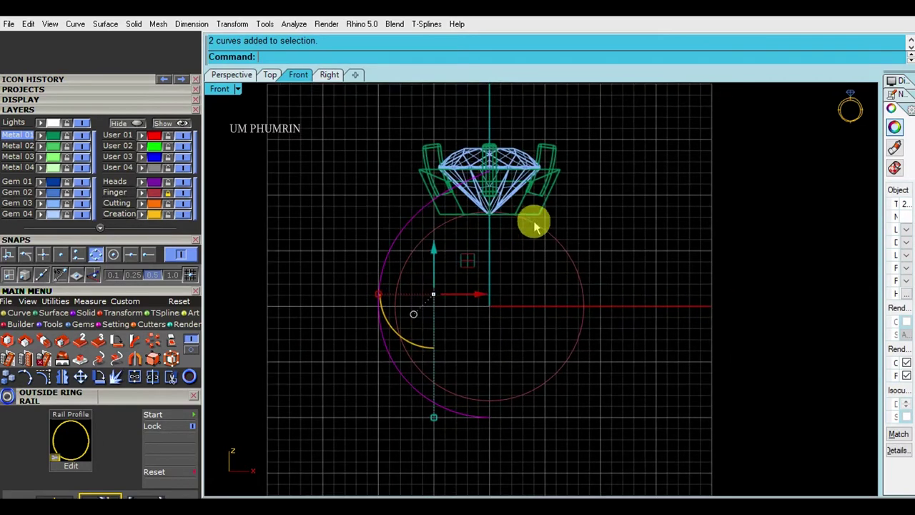
type("Mm")
key("Return")
type("0")
key("Return")
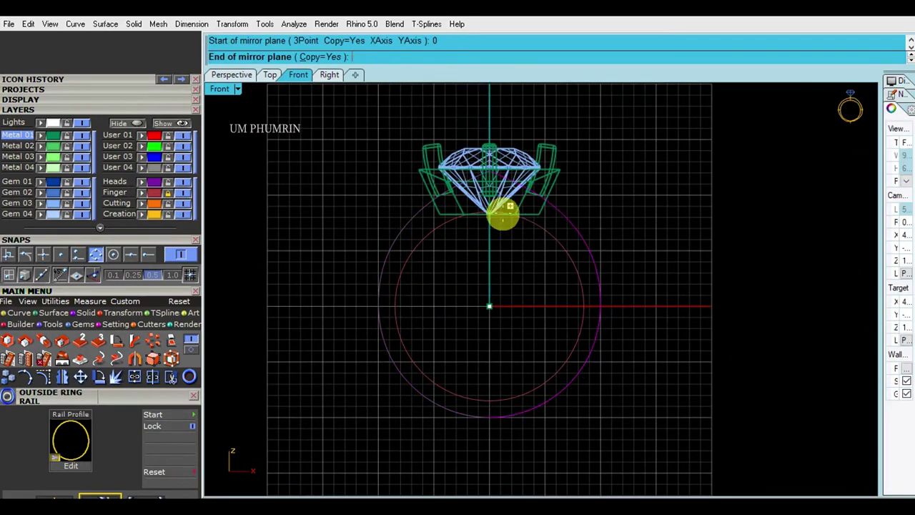
left_click(504, 215)
key("Delete")
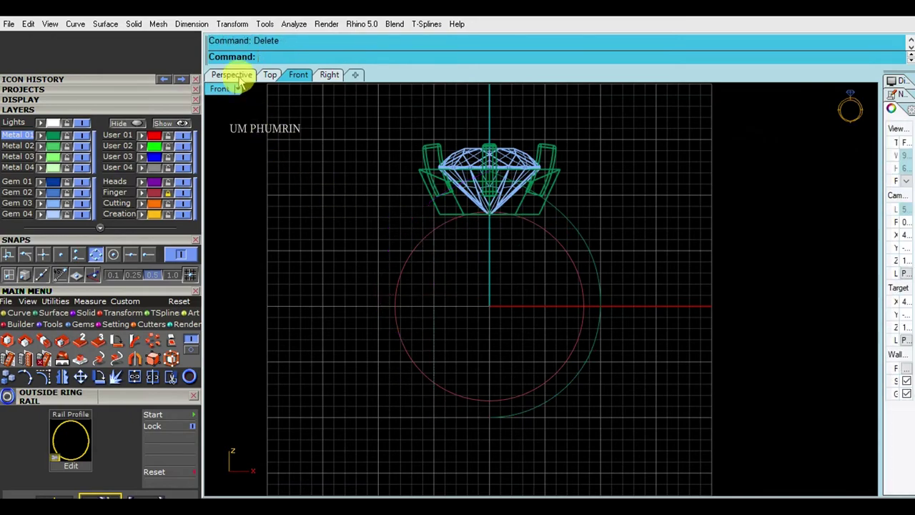
Step: Select the large circle curve and lock the User 04 layer
left_click(240, 78)
mouse_move(670, 280)
right_mouse_down()
mouse_move(550, 267)
mouse_move(765, 304)
right_mouse_up()
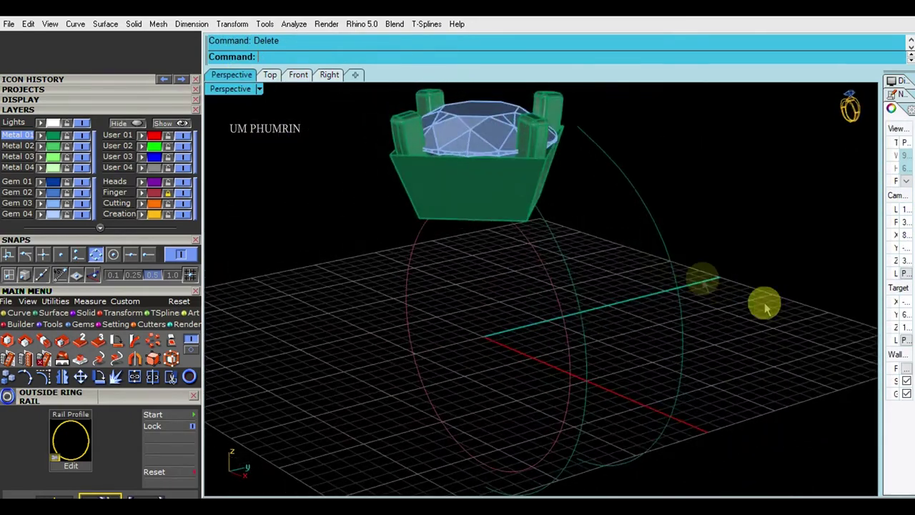
left_click(679, 301)
left_click(168, 166)
left_click(298, 74)
left_click(587, 247)
right_click_drag(567, 229, 563, 257)
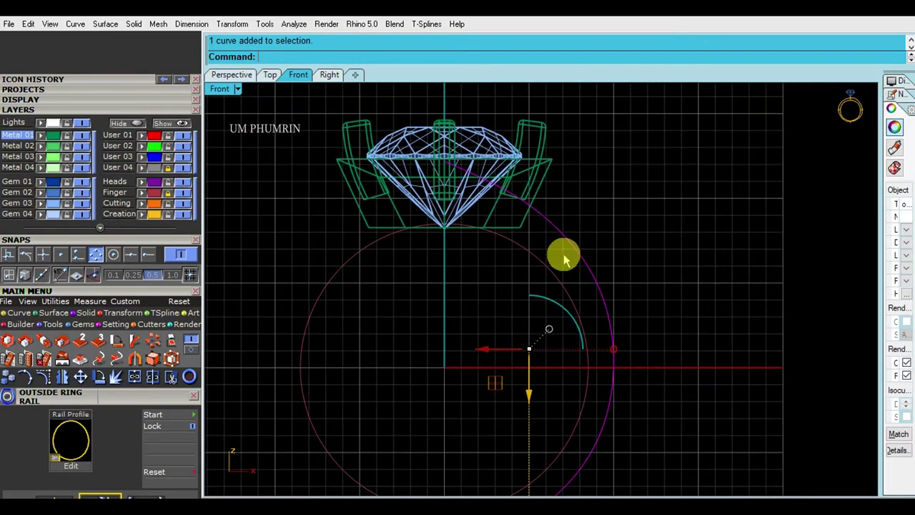
Step: Split the large circle at a point beside the head and delete the unwanted piece
type("split")
key("Return")
left_click(320, 58)
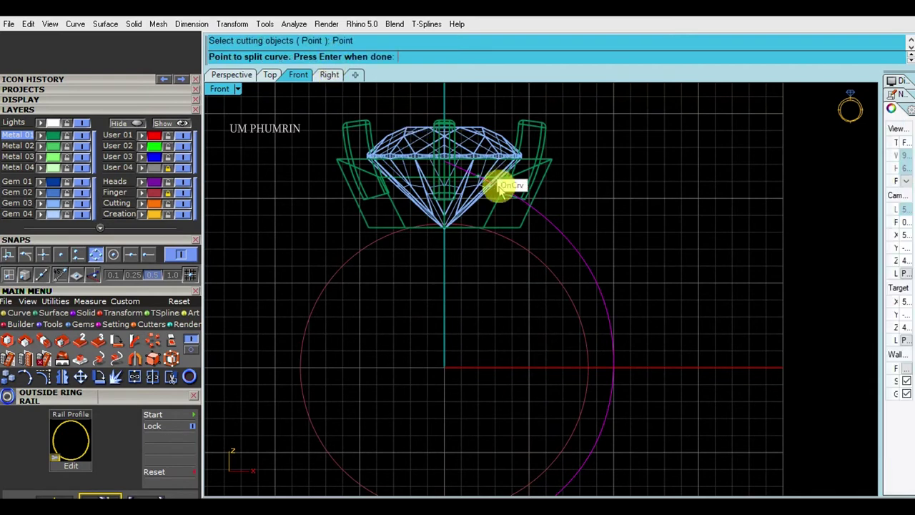
scroll(483, 181, "up", 1)
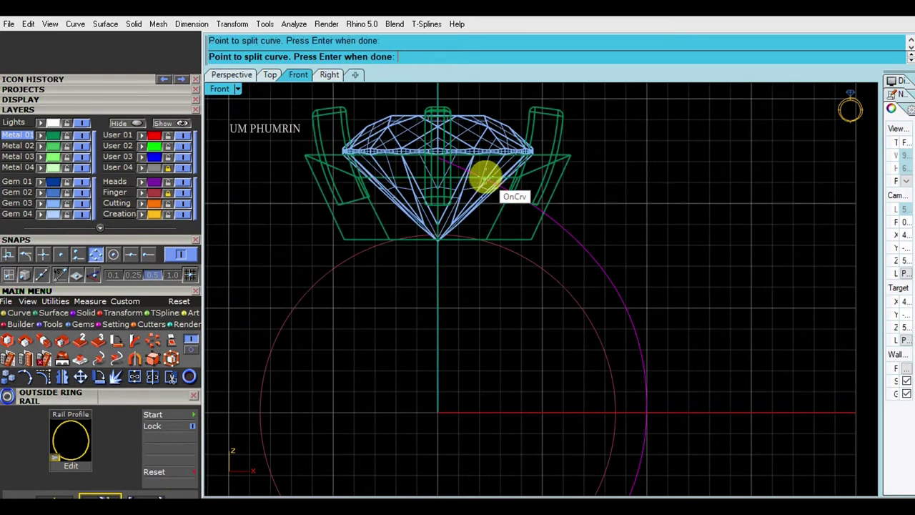
left_click(470, 179)
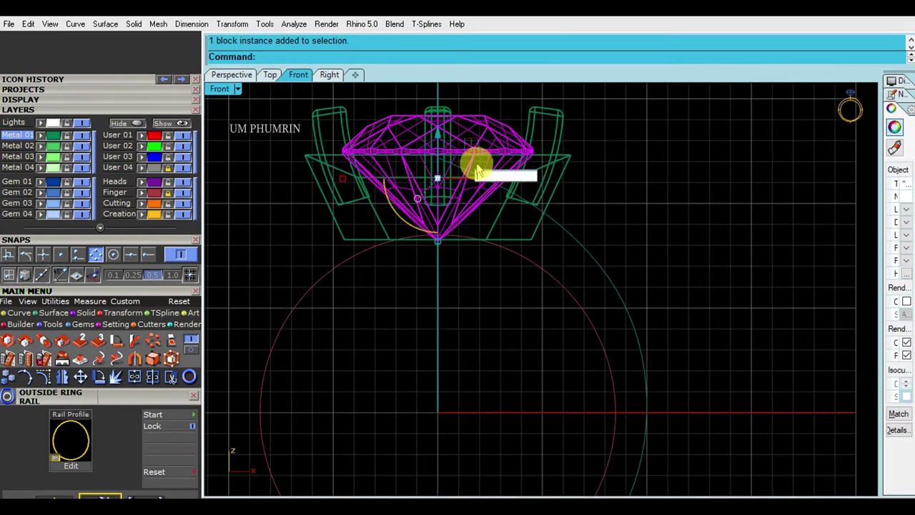
scroll(478, 172, "up", 2)
left_click(472, 174)
key("Delete")
Step: Select the outer ring curve and rebuild it
type("d")
left_click(660, 347)
scroll(591, 271, "down", 3)
key("Return")
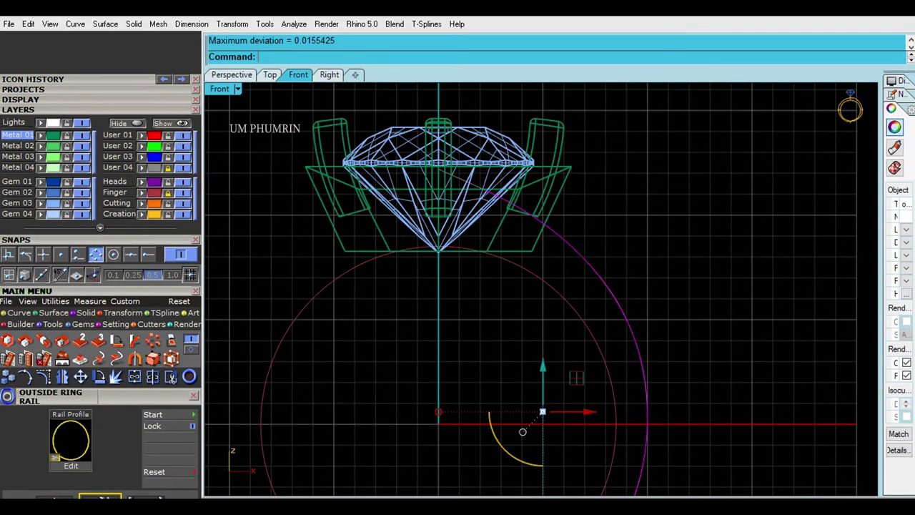
Step: Turn on the curve's control points and move the point beside the head, undoing an accidental gem move
left_click(172, 377)
scroll(482, 185, "up", 3)
left_click(429, 193)
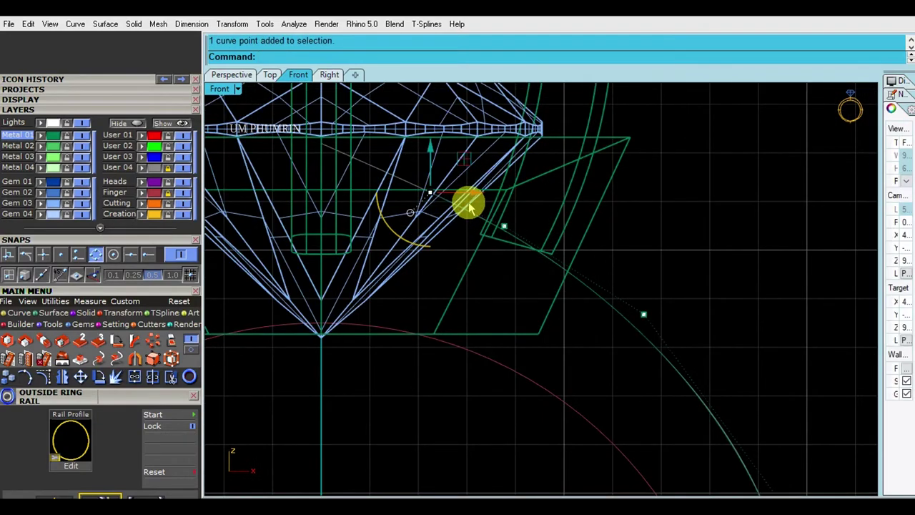
scroll(468, 206, "up", 2)
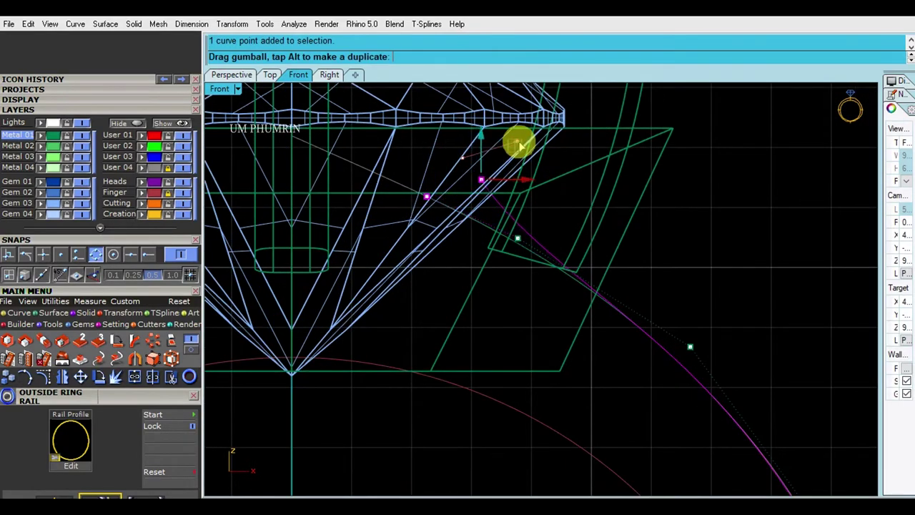
scroll(604, 258, "down", 2)
left_click_drag(606, 244, 715, 256)
scroll(527, 190, "up", 2)
mouse_move(526, 191)
left_mouse_down()
mouse_move(640, 231)
mouse_move(348, 184)
left_mouse_up()
key("ctrl+z")
scroll(688, 290, "down", 3)
scroll(688, 289, "down", 2)
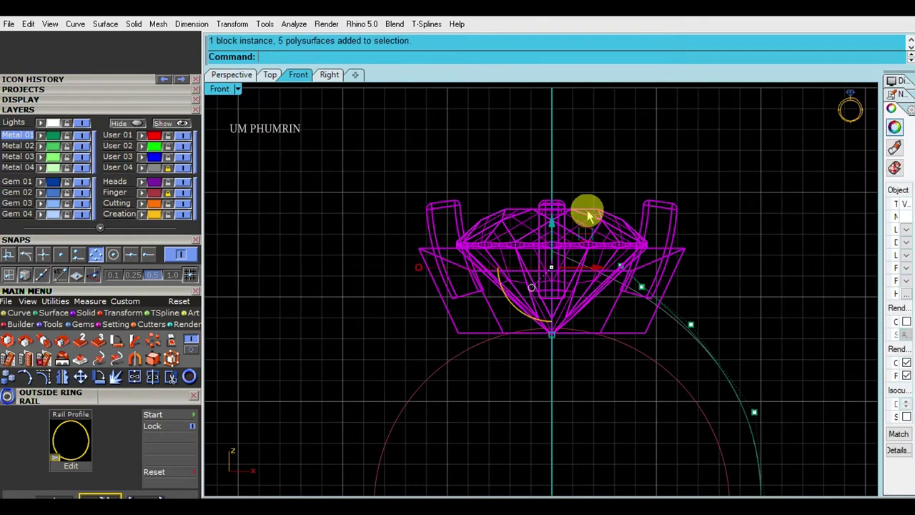
Step: Lock the head and gem parts, then select control points on the shank curve
right_click_drag(664, 272, 601, 250)
key("ctrl+l")
scroll(601, 250, "up", 1)
mouse_move(540, 223)
left_mouse_down()
mouse_move(624, 272)
mouse_move(676, 272)
left_mouse_up()
scroll(623, 272, "up", 1)
scroll(731, 296, "down", 2)
scroll(616, 214, "down", 2)
scroll(615, 236, "up", 1)
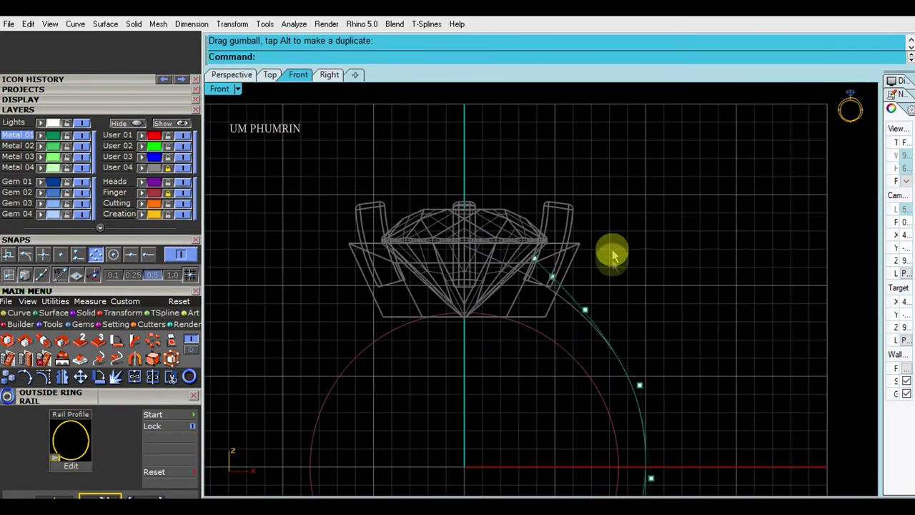
right_click_drag(612, 250, 572, 205)
scroll(613, 255, "up", 1)
Step: Nudge a shank curve control point slightly outward
left_click(569, 206)
scroll(601, 208, "up", 1)
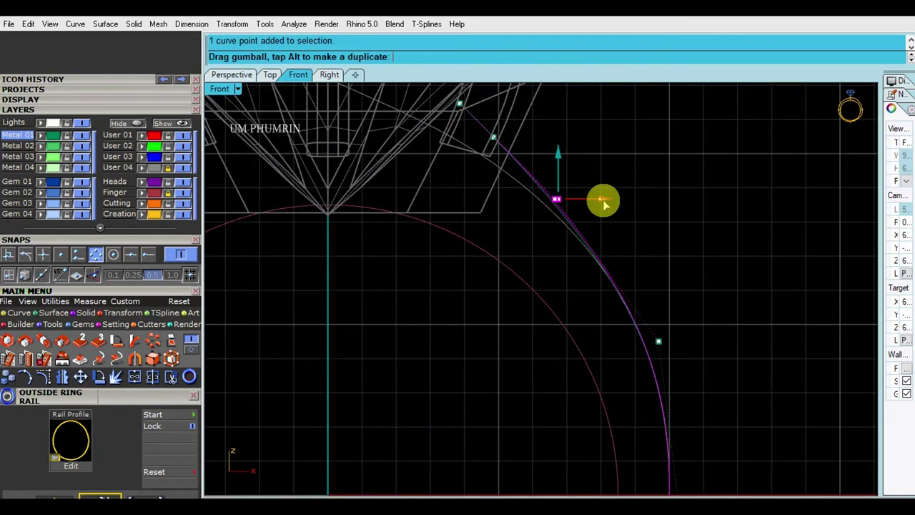
left_click(604, 205)
left_click(544, 172)
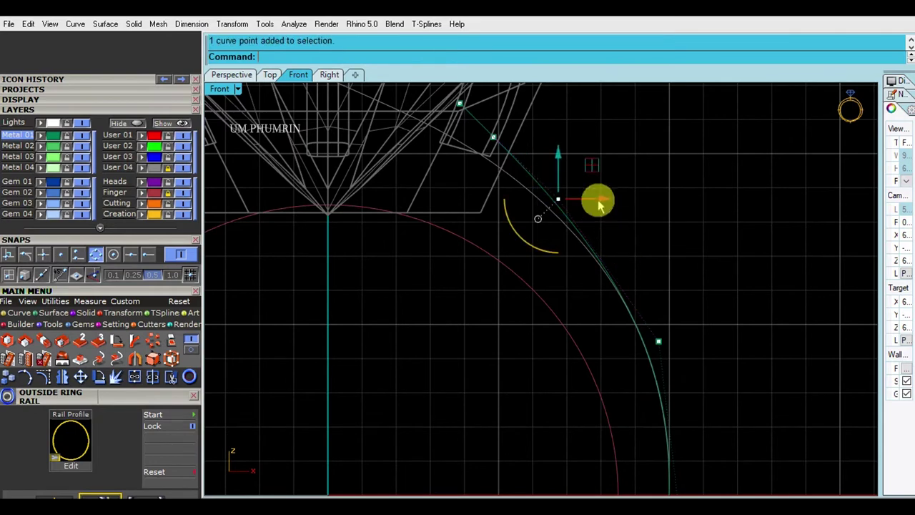
left_click(604, 206)
scroll(565, 214, "up", 1)
left_click_drag(584, 210, 662, 213)
scroll(679, 286, "down", 2)
Step: Shift the lower and upper curve points sideways along X to smooth the shank arc
left_click(650, 260)
left_click_drag(685, 265, 724, 292)
scroll(739, 296, "up", 1)
scroll(636, 253, "down", 2)
scroll(724, 291, "up", 1)
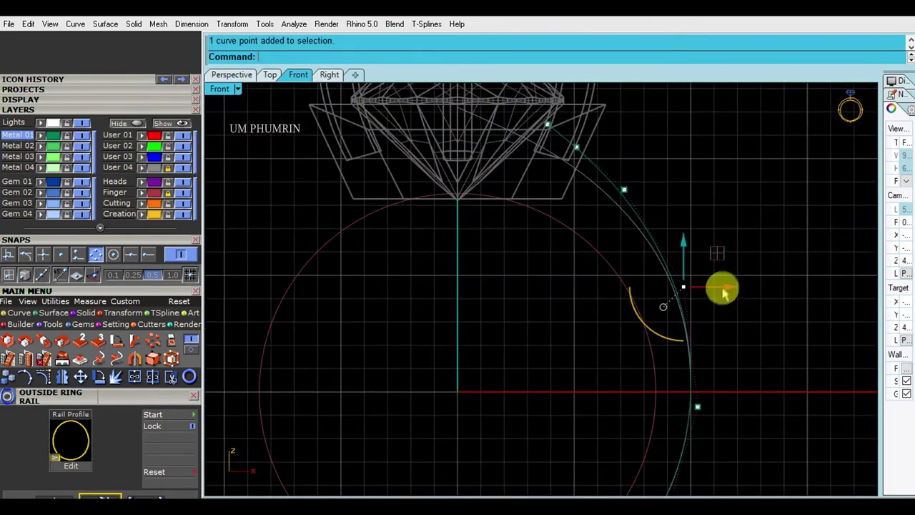
left_click_drag(729, 293, 724, 288)
scroll(731, 286, "down", 1)
scroll(645, 188, "up", 2)
left_click(647, 221)
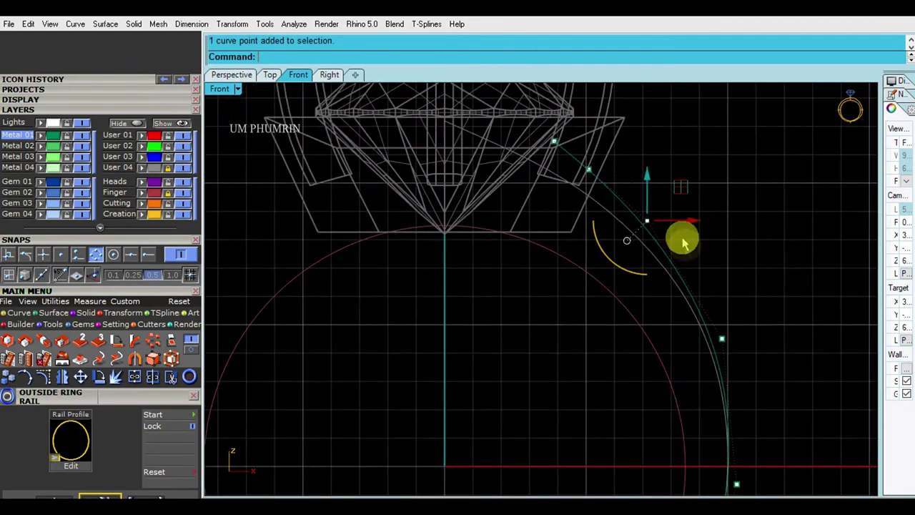
left_click_drag(689, 226, 683, 226)
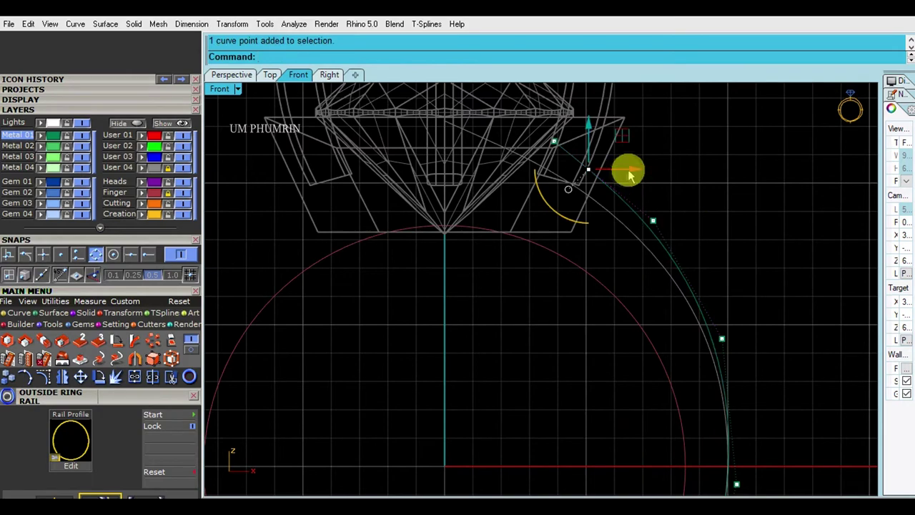
left_click_drag(651, 180, 701, 215)
scroll(715, 220, "down", 2)
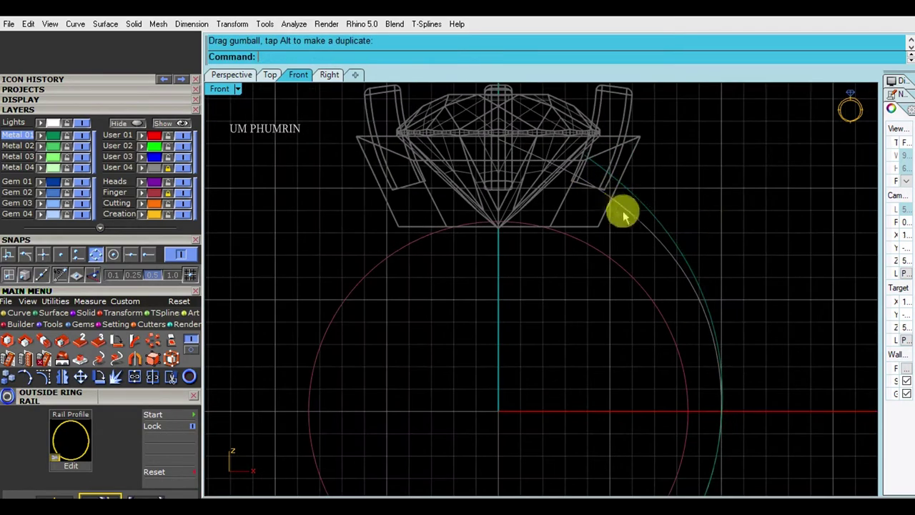
left_click(239, 74)
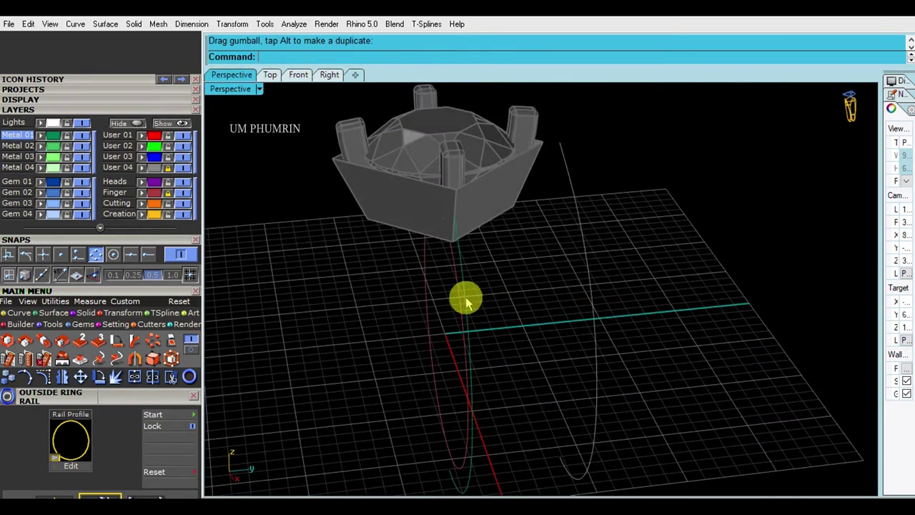
Step: Extrude the shank profile curve with BothSides=Yes and Solid=No into an open surface
left_click(469, 298)
scroll(522, 273, "up", 2)
right_click(538, 271)
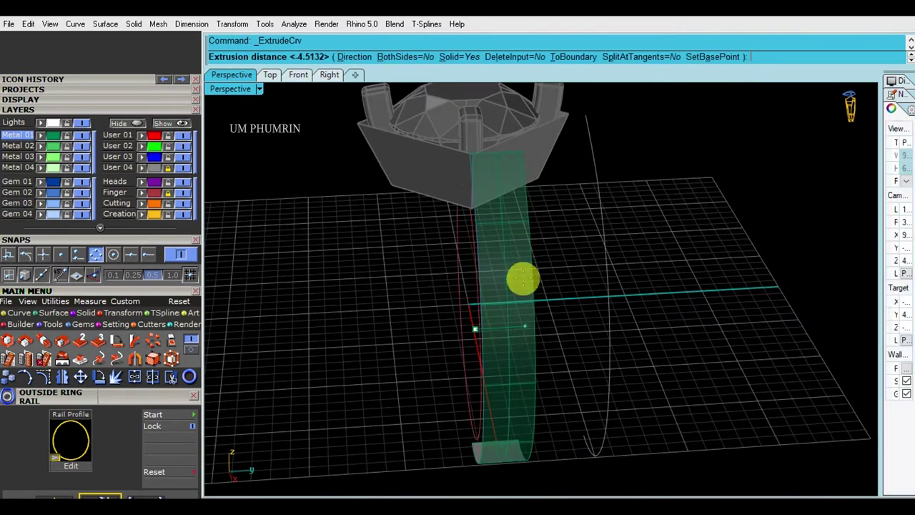
left_click(404, 58)
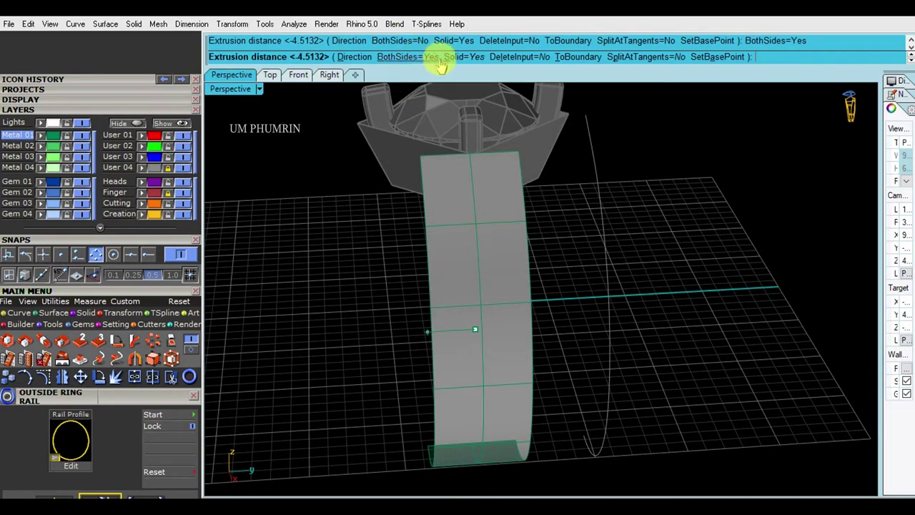
left_click(464, 58)
right_click_drag(519, 229, 556, 227)
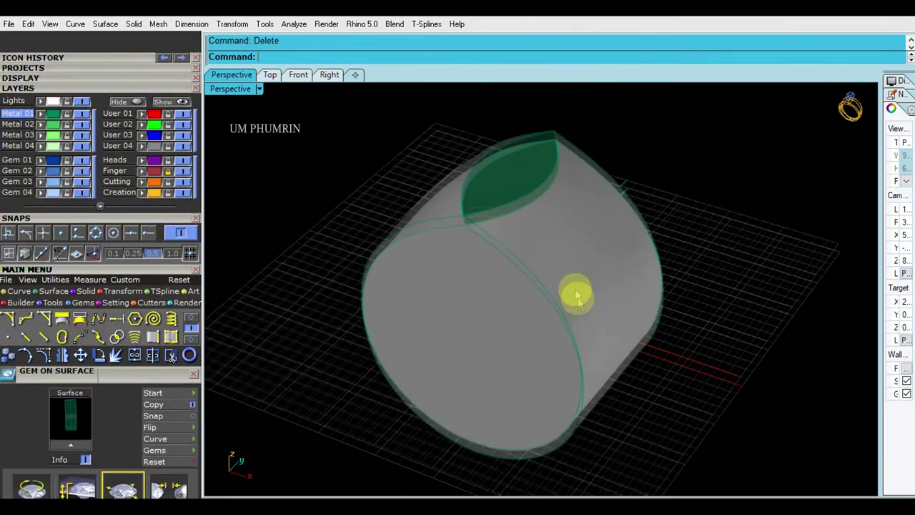
mouse_move(578, 298)
right_mouse_down()
mouse_move(696, 221)
mouse_move(707, 249)
mouse_move(692, 257)
right_mouse_up()
Step: Duplicate the shank's top elliptical edge as a curve with DupEdge
type("d")
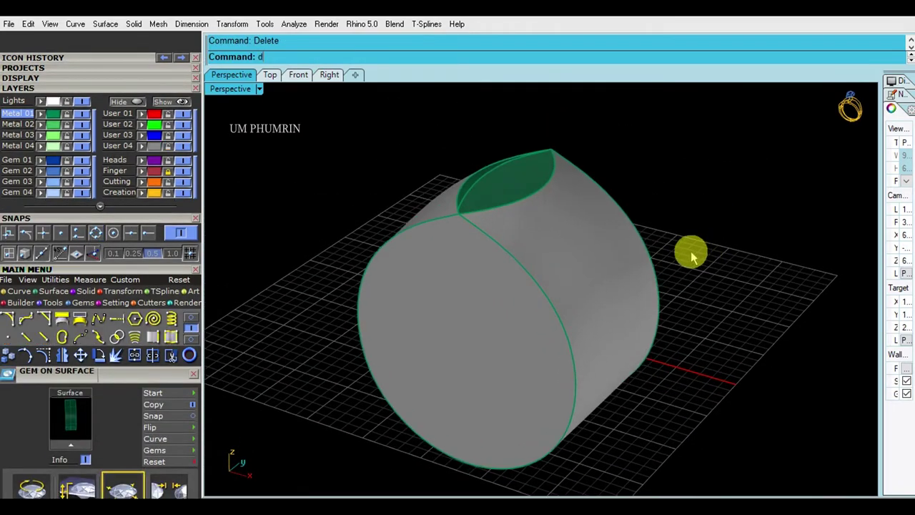
key("Return")
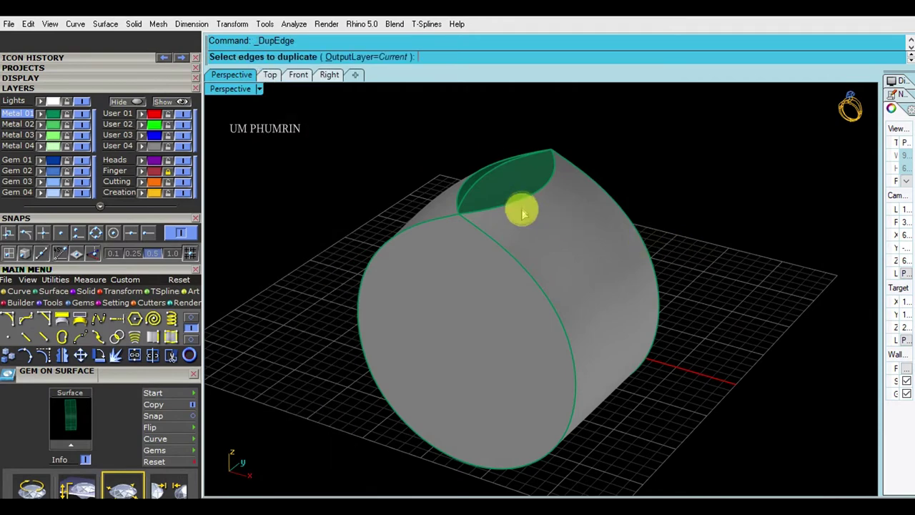
left_click(505, 198)
mouse_move(522, 191)
right_mouse_down()
mouse_move(578, 222)
mouse_move(555, 210)
right_mouse_up()
key("Return")
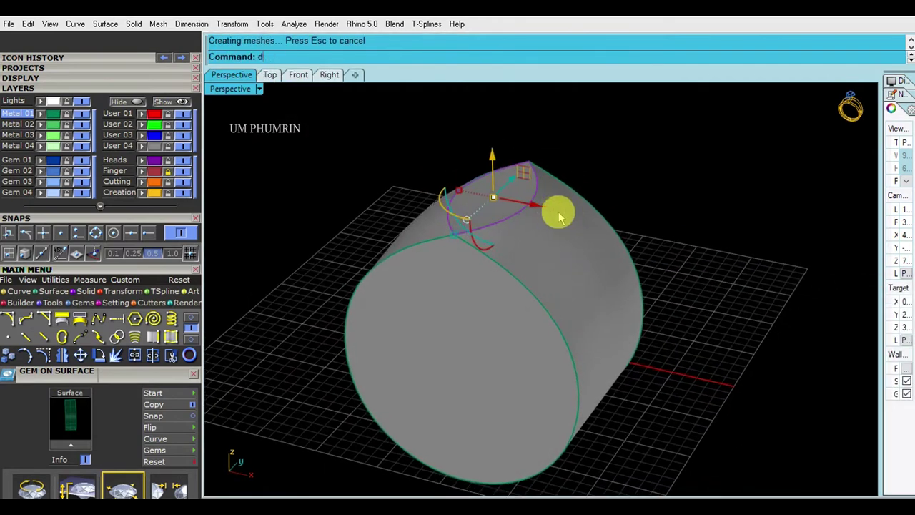
left_click_drag(555, 210, 465, 282)
Step: Extrude the finger circle to both sides into a cylinder through the shank
right_click_drag(465, 282, 583, 219)
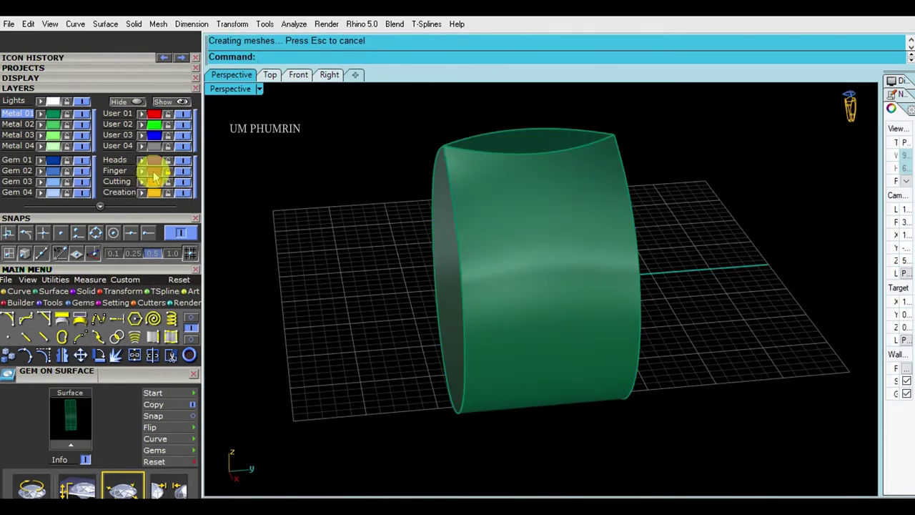
left_click(466, 224)
right_click_drag(466, 225, 492, 221)
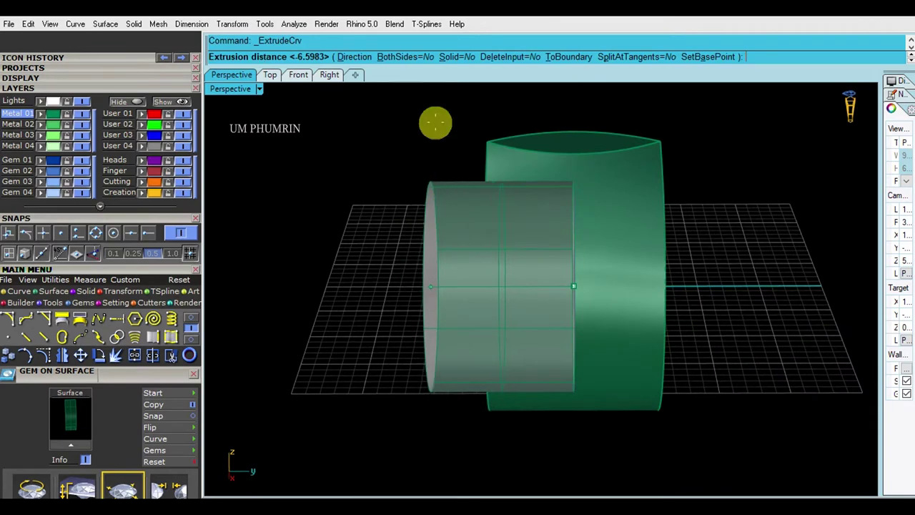
left_click(400, 56)
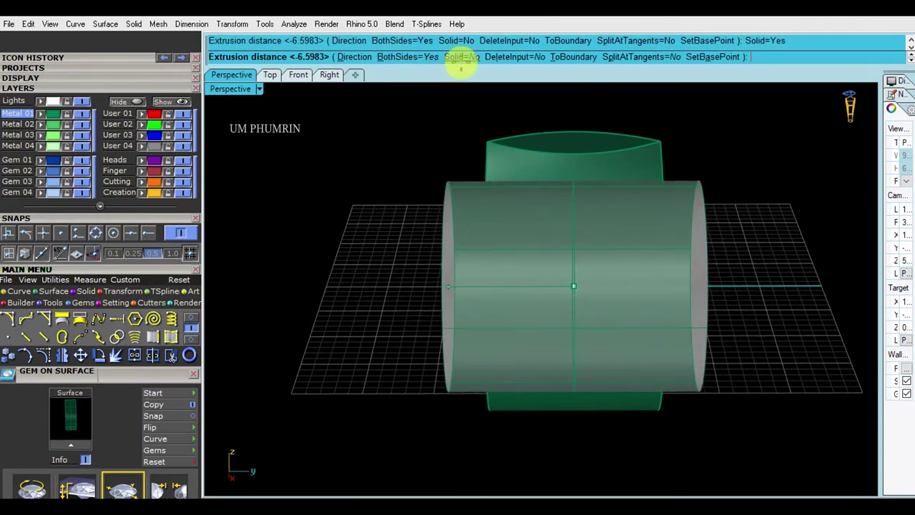
key("Return")
Step: Boolean-subtract the cylinder from the shank and show the hidden gem and head again
mouse_move(424, 153)
right_mouse_down()
mouse_move(608, 215)
mouse_move(609, 244)
right_mouse_up()
left_click(605, 200)
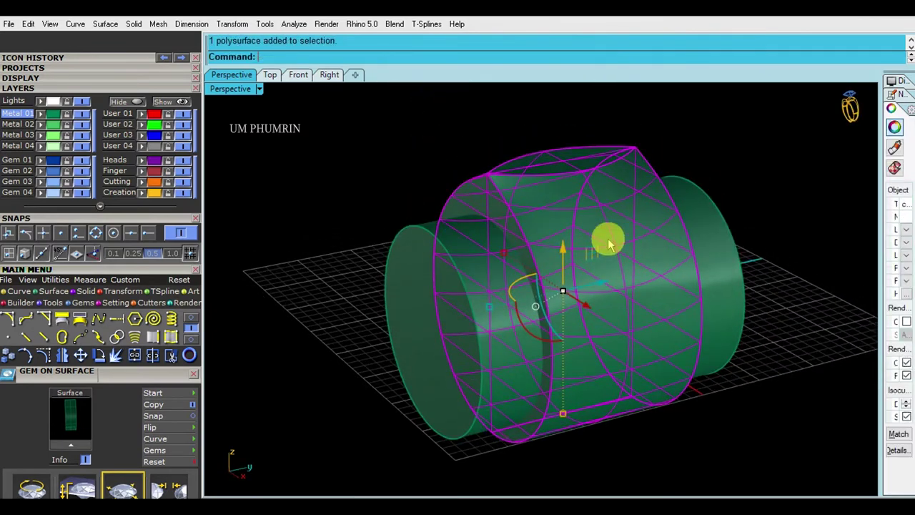
type("B")
key("Return")
left_click(500, 267)
key("Return")
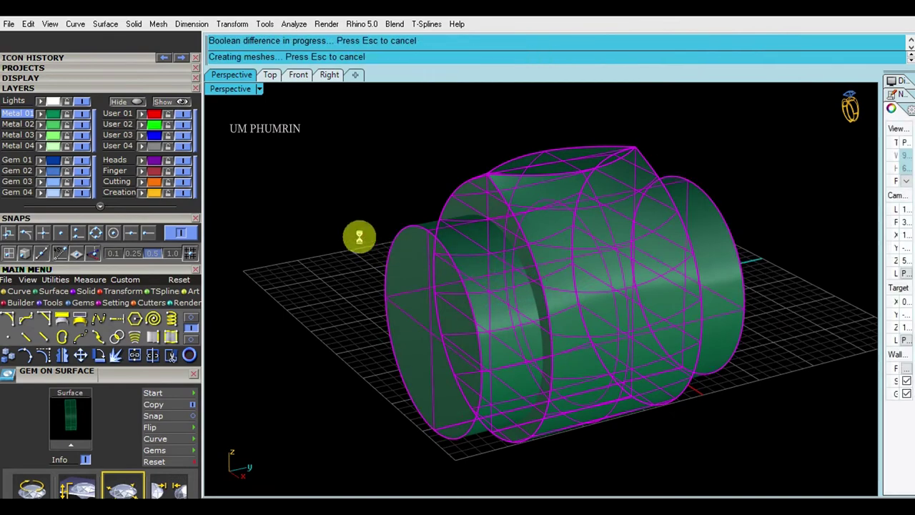
right_click_drag(347, 232, 219, 140)
left_click(177, 102)
mouse_move(496, 270)
right_mouse_down()
mouse_move(685, 229)
mouse_move(654, 219)
mouse_move(583, 241)
mouse_move(566, 286)
mouse_move(686, 249)
mouse_move(647, 270)
mouse_move(652, 228)
right_mouse_up()
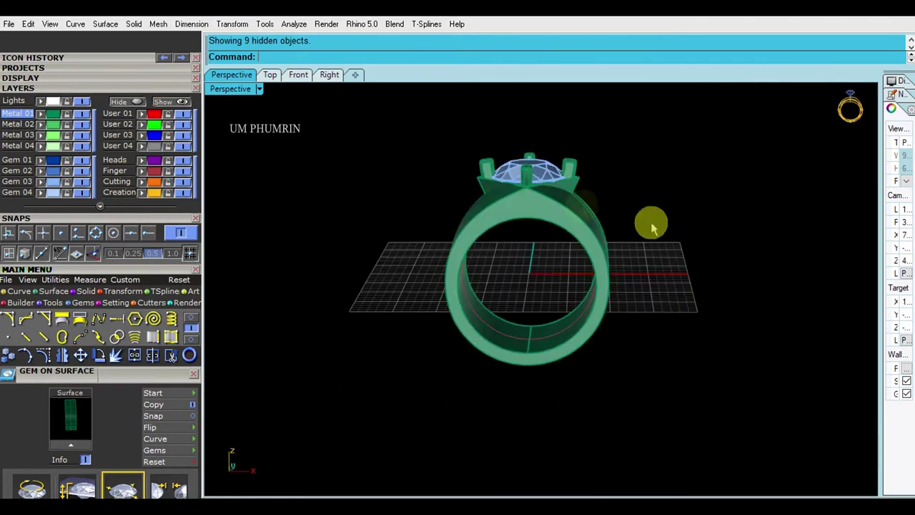
Step: Switch the Front viewport to Shaded display, zoom in and select the ring band
left_click(312, 74)
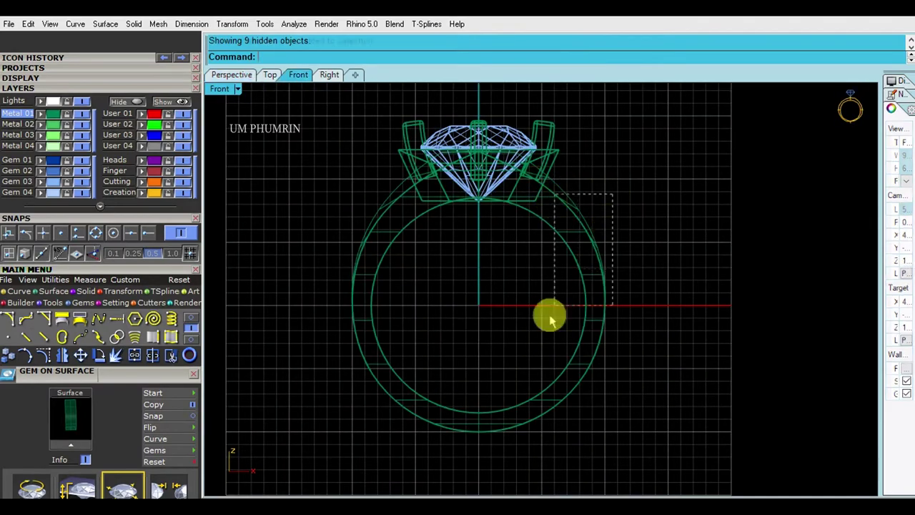
left_click_drag(551, 319, 555, 307)
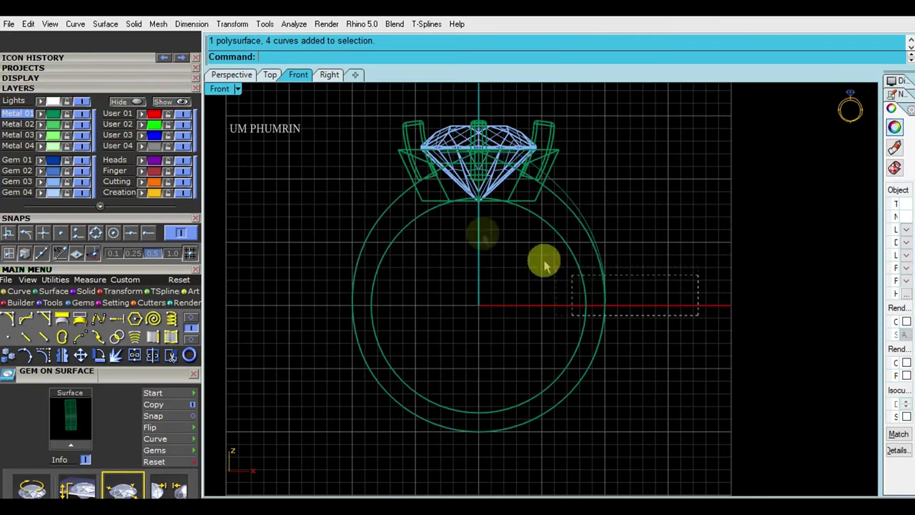
left_click(219, 87)
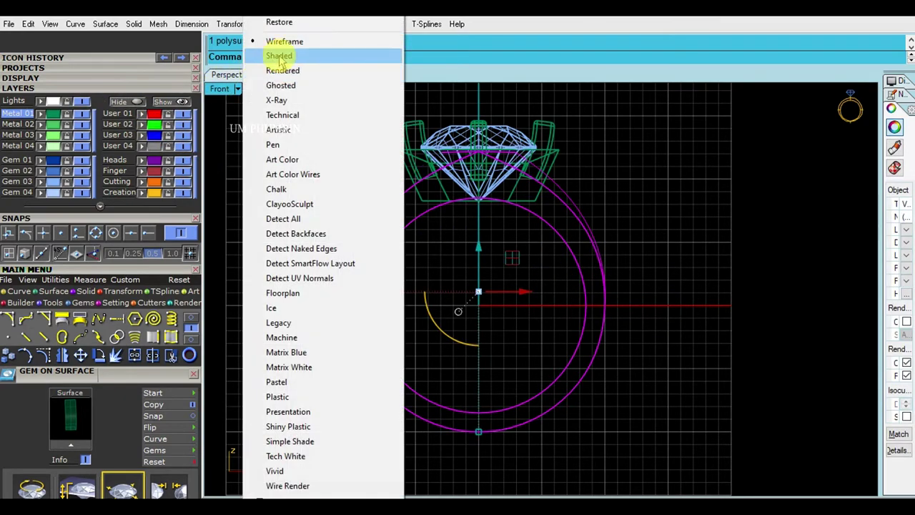
left_click(279, 56)
left_click(337, 195)
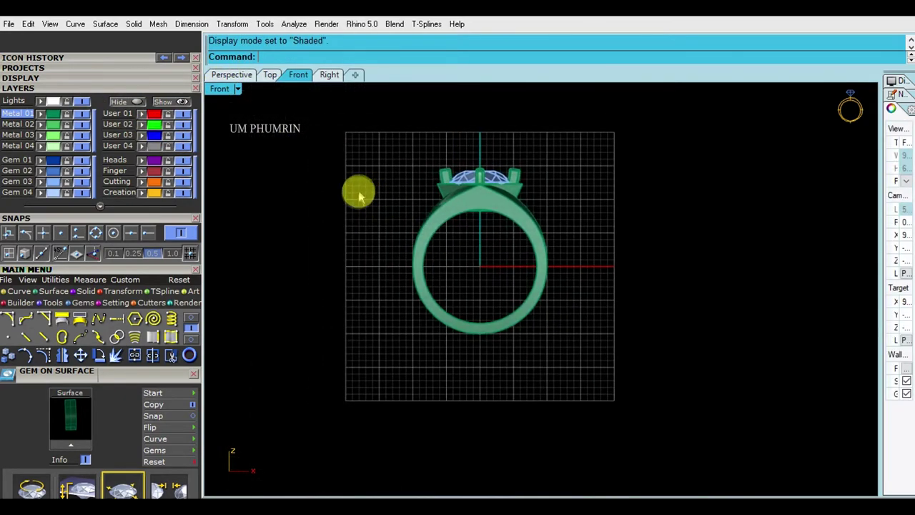
scroll(459, 214, "up", 4)
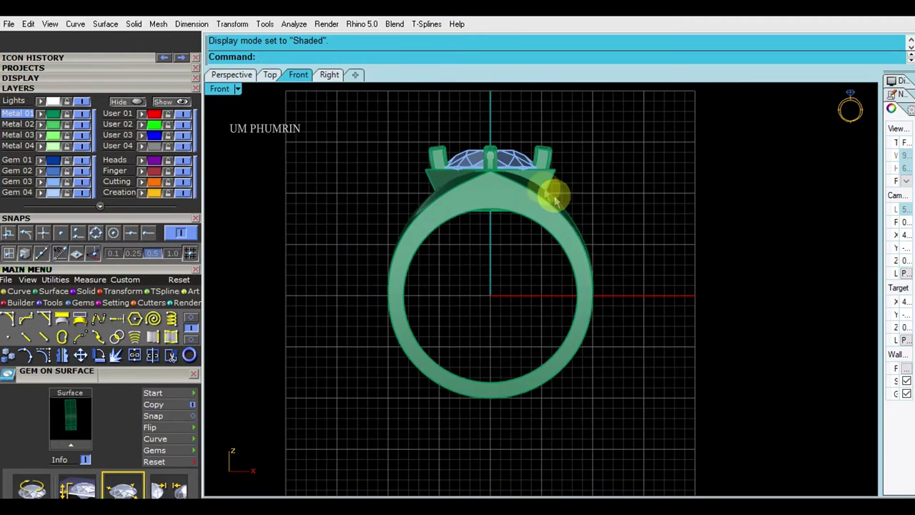
scroll(554, 200, "up", 2)
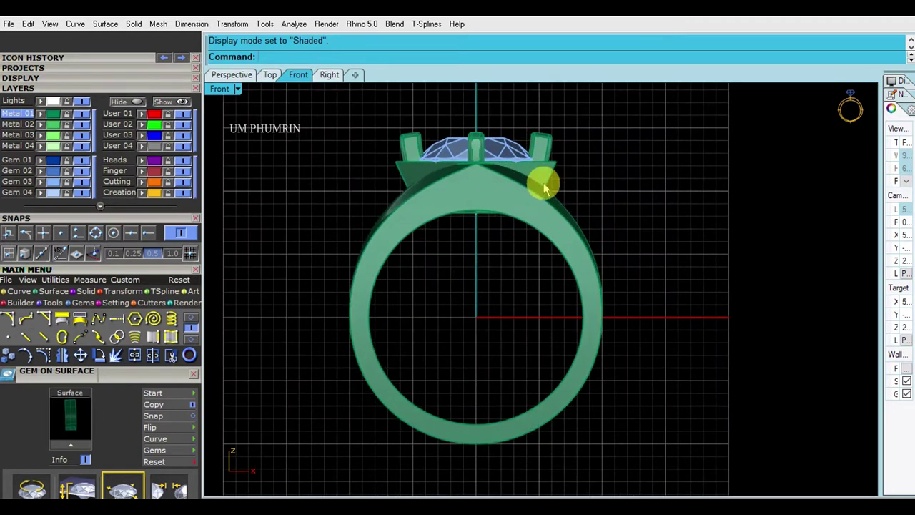
scroll(594, 228, "up", 2)
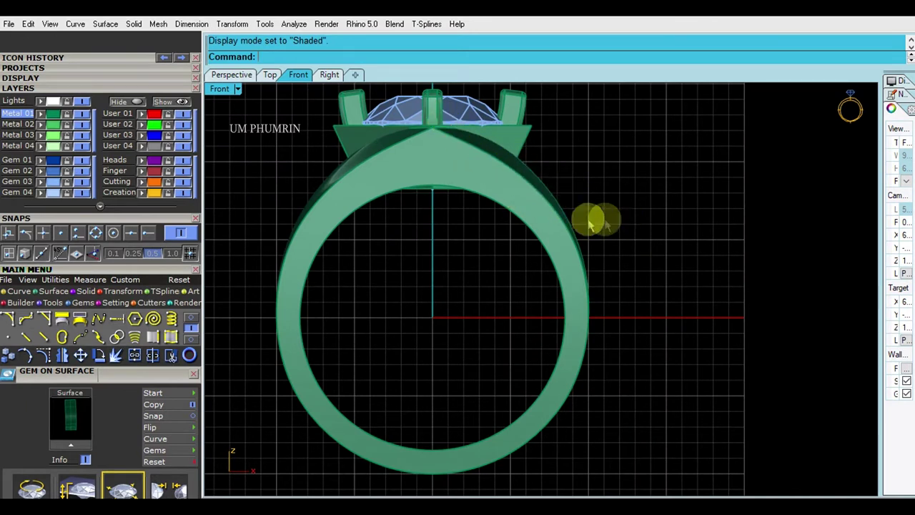
left_click(533, 213)
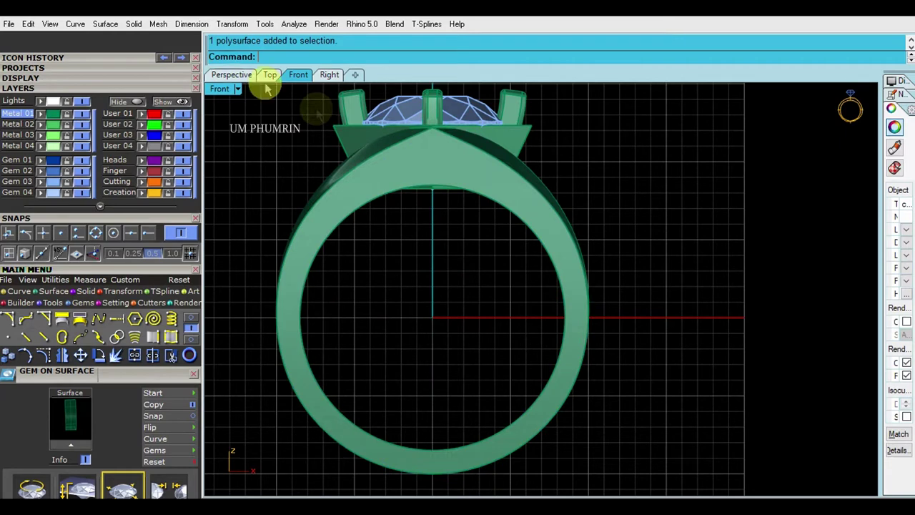
Step: In Perspective, delete the old ring band polysurface and a leftover curve
left_click(232, 75)
mouse_move(582, 204)
right_mouse_down()
mouse_move(485, 269)
mouse_move(548, 282)
mouse_move(486, 261)
right_mouse_up()
left_click(578, 288)
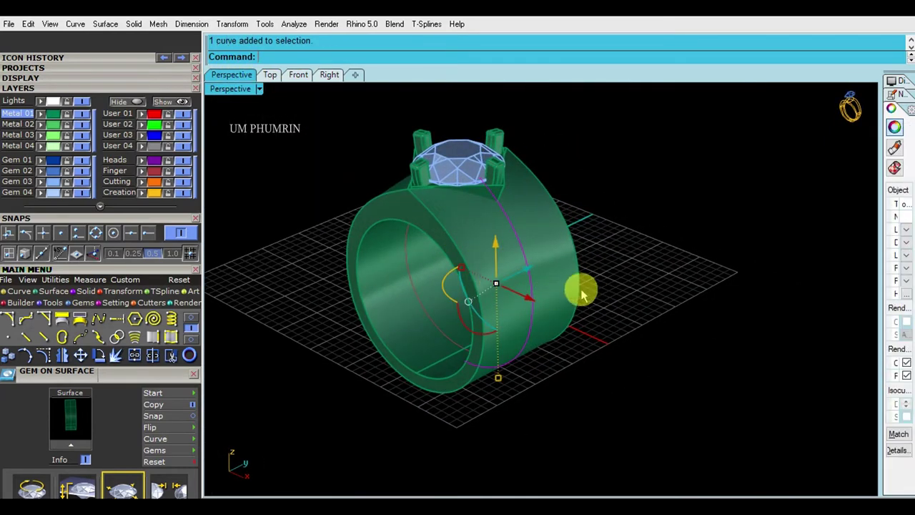
left_click(578, 288)
left_click(615, 331)
mouse_move(556, 277)
right_mouse_down()
mouse_move(674, 322)
mouse_move(623, 292)
right_mouse_up()
key("Delete")
left_click(555, 294)
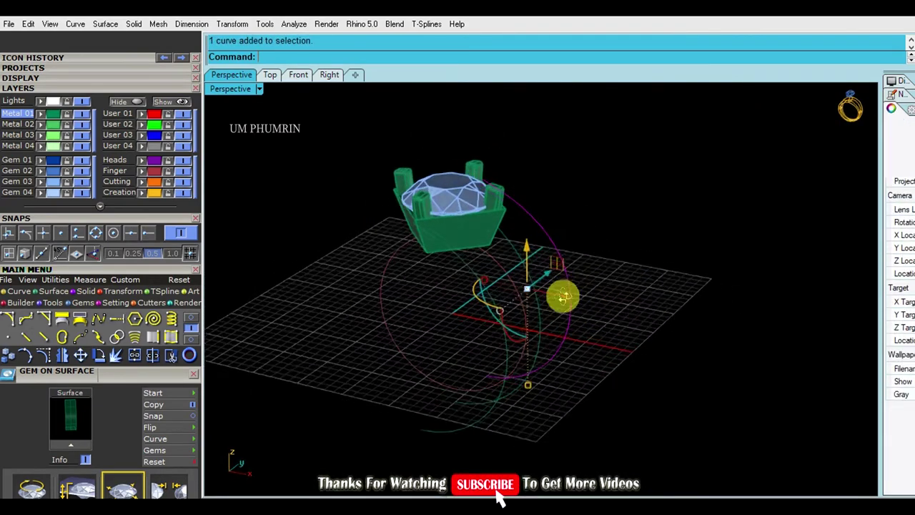
right_click_drag(555, 294, 568, 306)
key("Delete")
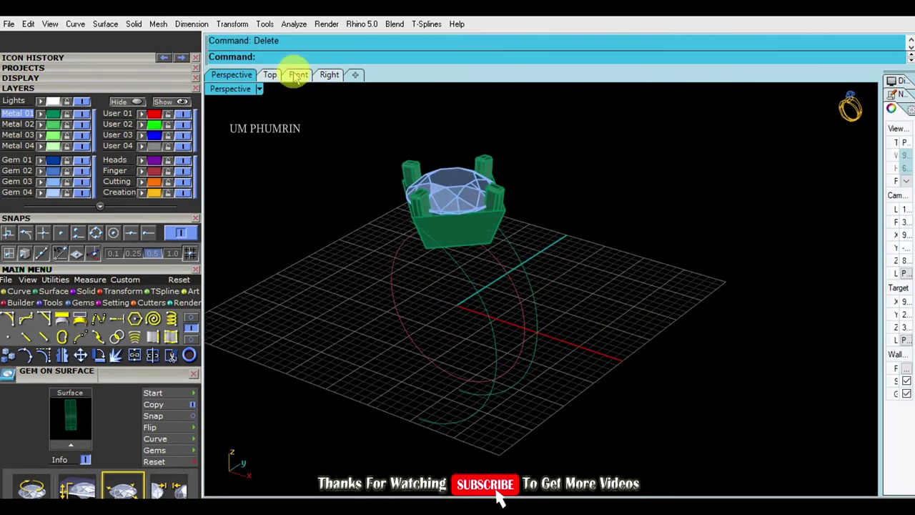
Step: In the Front view, select the shank side curves and rebuild them
left_click(298, 74)
left_click(527, 200)
scroll(604, 222, "up", 2)
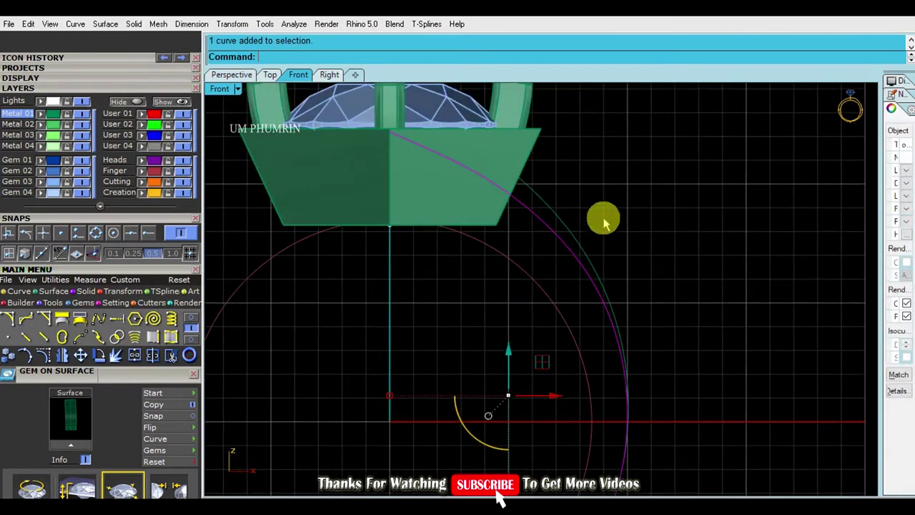
scroll(577, 254, "down", 2)
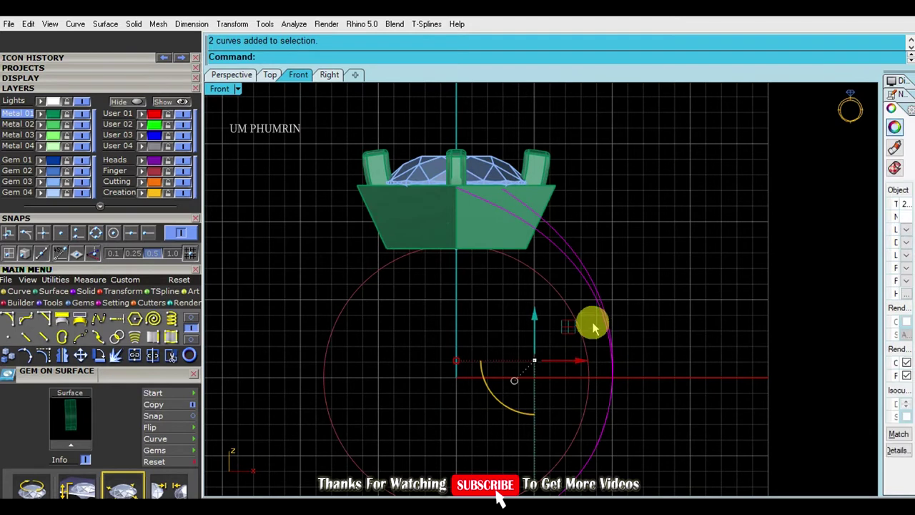
right_click(593, 314)
key("Return")
Step: Lock the gem head and set the Front view to X-Ray display
left_click(43, 354)
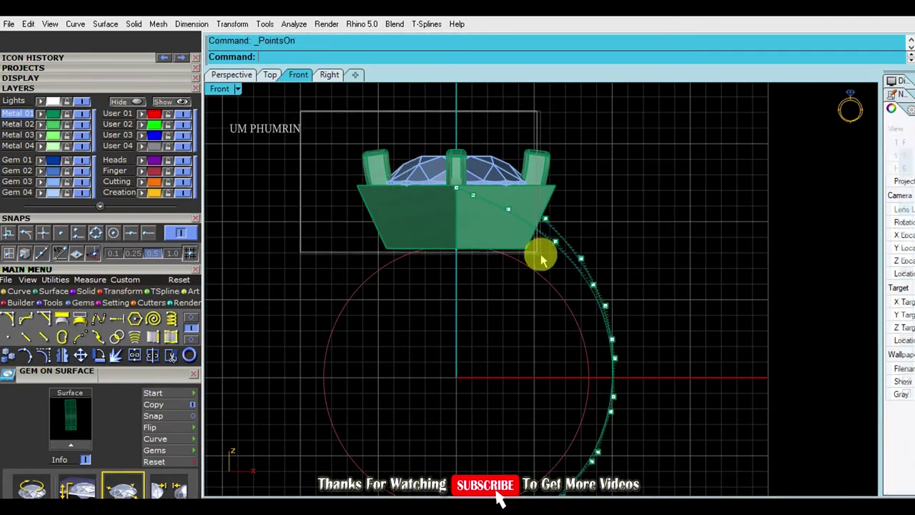
mouse_move(361, 161)
left_mouse_down()
mouse_move(619, 288)
mouse_move(604, 337)
left_mouse_up()
key("ctrl+l")
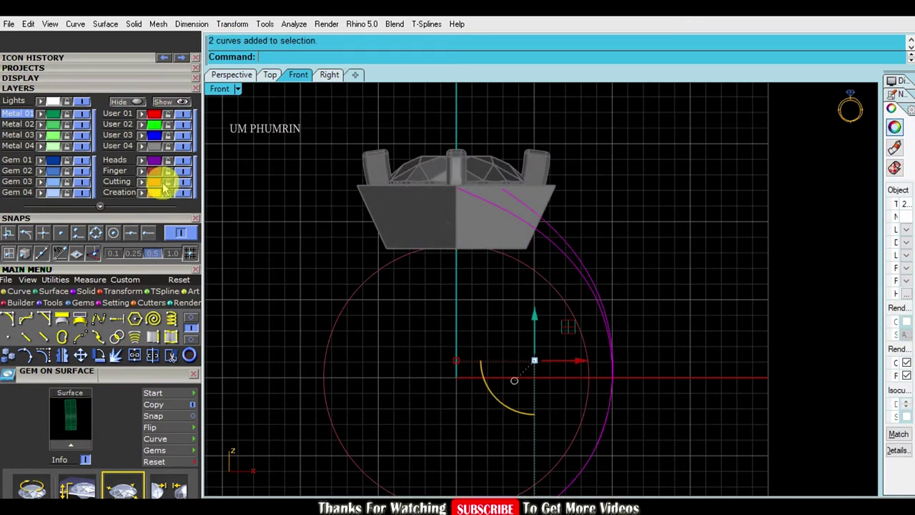
left_click(43, 354)
scroll(469, 179, "up", 1)
left_click(229, 88)
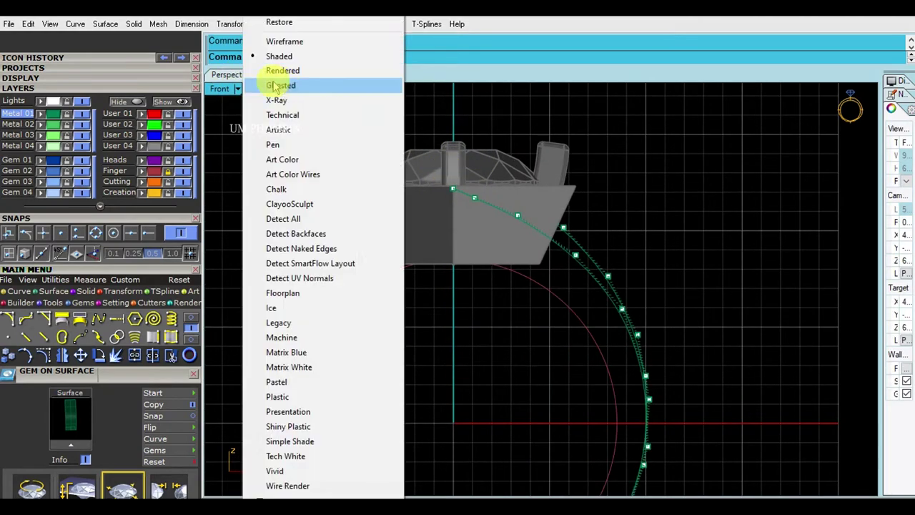
left_click(282, 96)
scroll(608, 197, "down", 2)
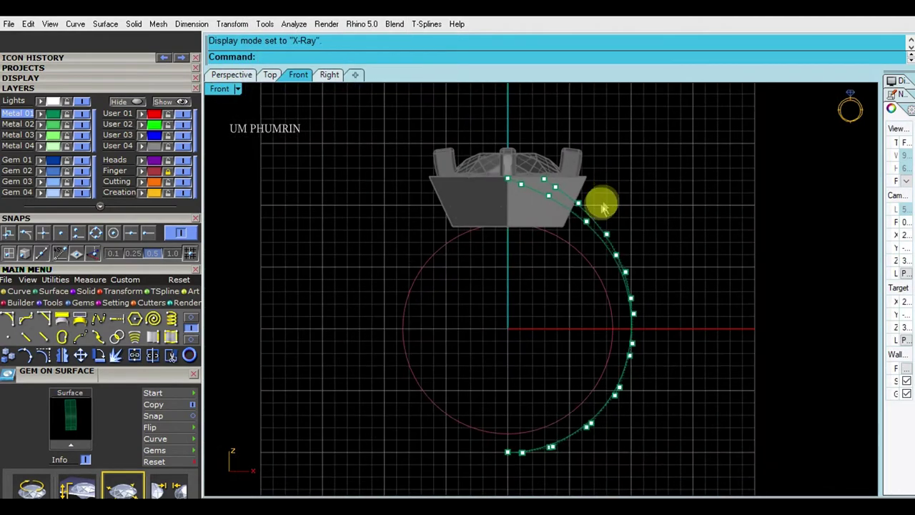
Step: Mirror the shank side curves across the centre line and loft a surface through them
left_click(642, 222)
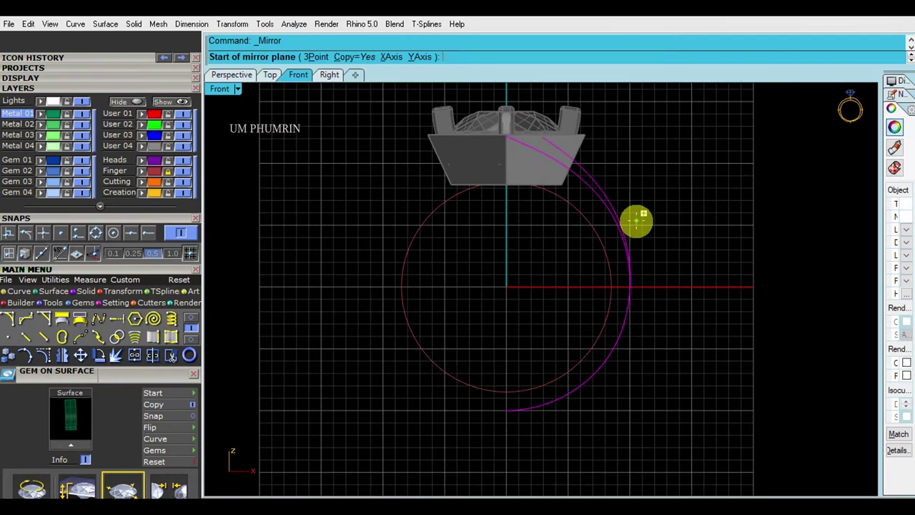
left_click(507, 286)
left_click(499, 343)
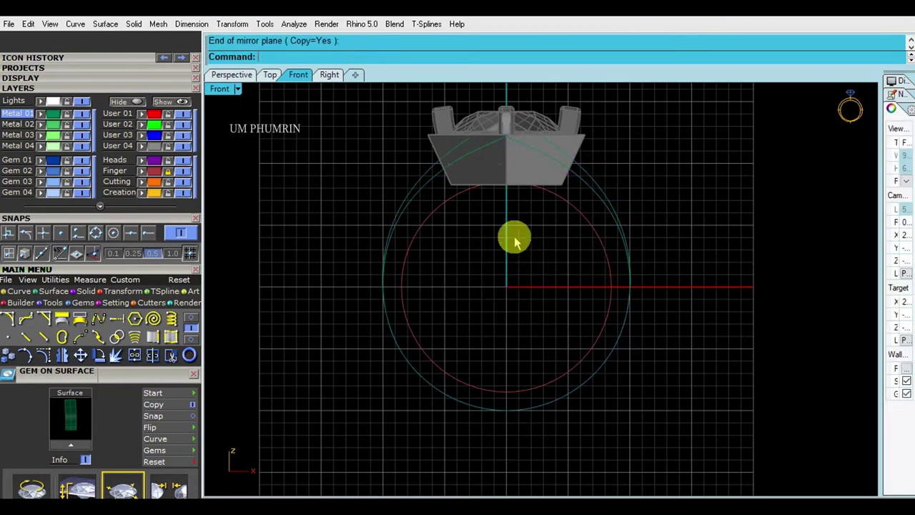
mouse_move(513, 300)
right_mouse_down()
mouse_move(577, 313)
mouse_move(551, 337)
mouse_move(583, 318)
right_mouse_up()
left_click(172, 355)
right_click(576, 321)
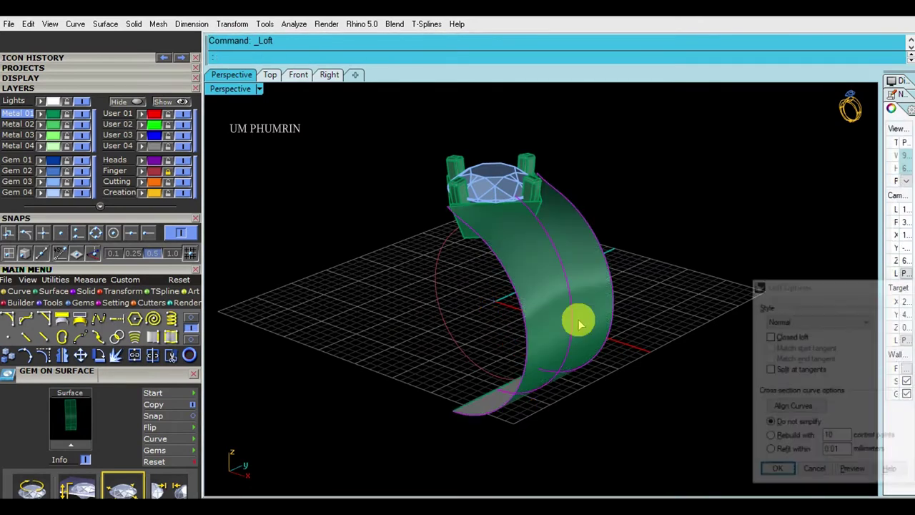
key("Return")
Step: Hide the gem and prongs and mirror the loft surface from the origin
left_click(593, 263)
left_click(137, 101)
left_click(521, 351)
mouse_move(521, 351)
right_mouse_down()
mouse_move(701, 312)
mouse_move(634, 368)
right_mouse_up()
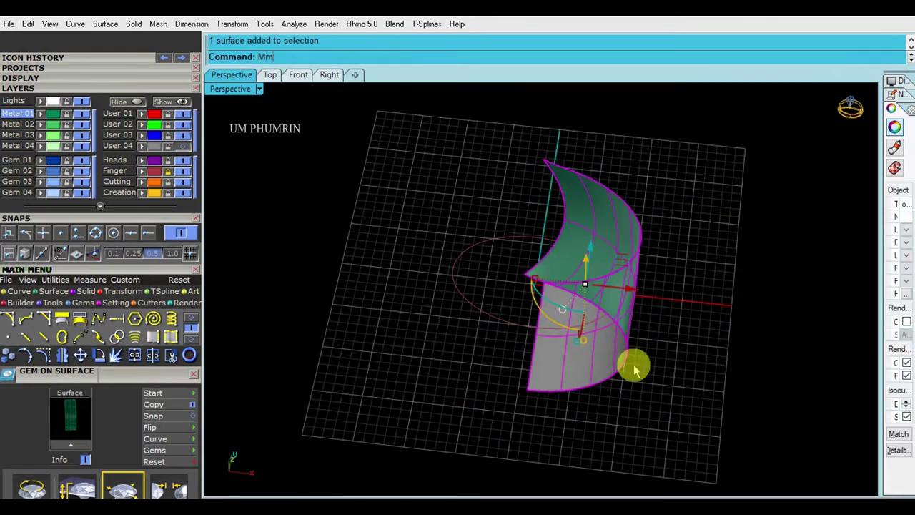
key("Return")
type("0")
key("Return")
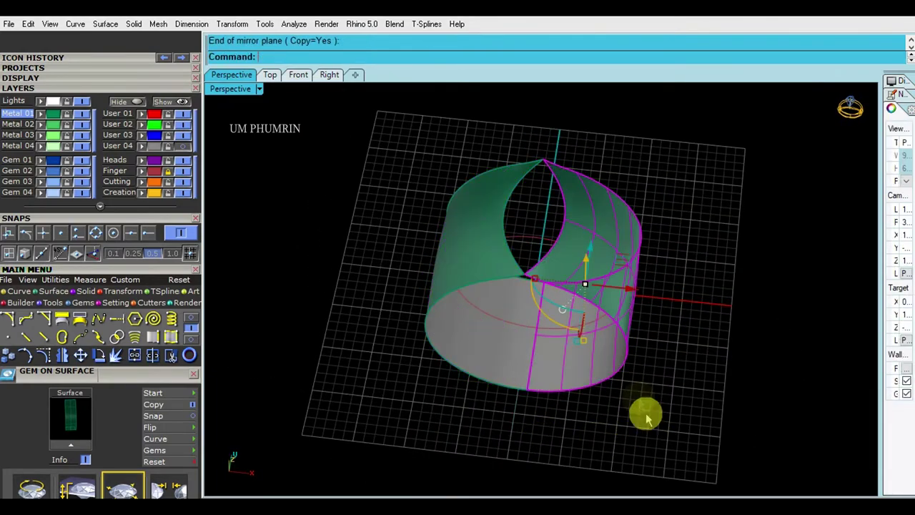
left_click(645, 419)
key("Escape")
Step: Duplicate the bottom front edge and loft a surface filling the bottom opening
type("de")
key("Return")
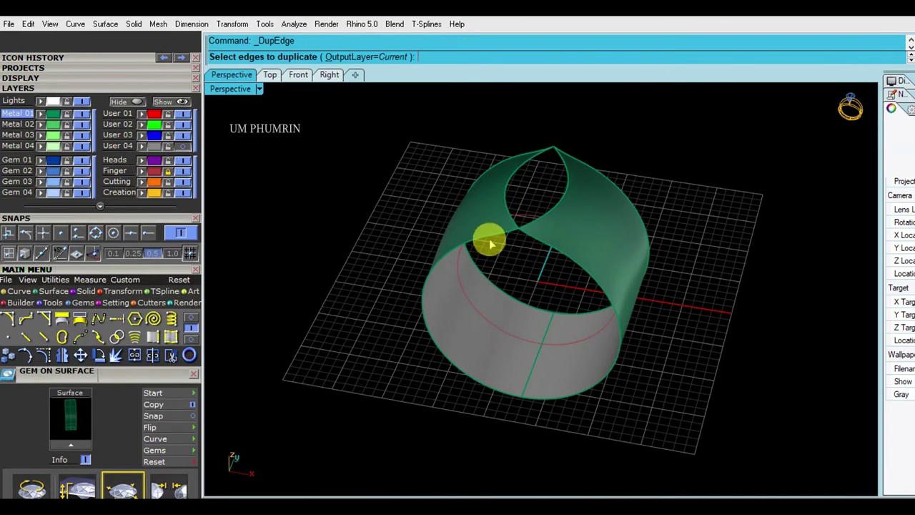
left_click(490, 244)
key("Return")
type("loft")
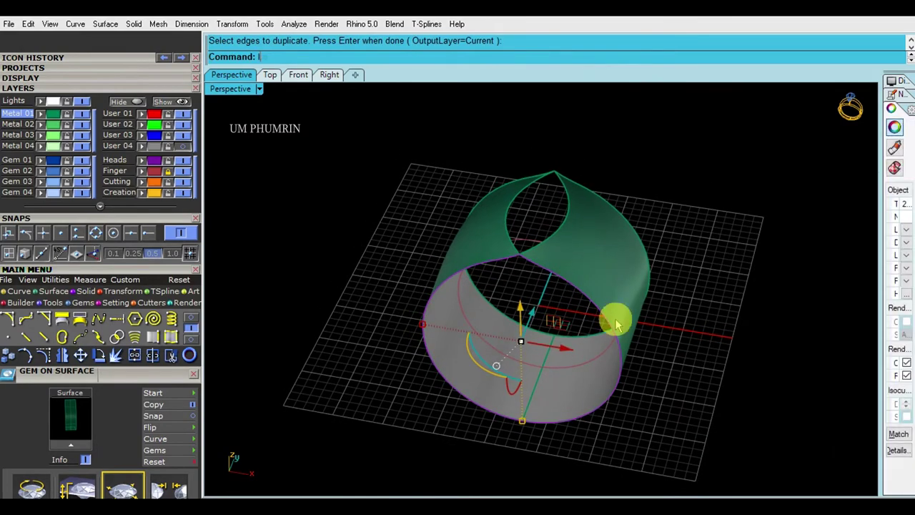
key("Return")
Step: Mirror the bottom fill surface from the origin to close the shank's other side
left_click(562, 337)
mouse_move(675, 337)
right_mouse_down()
mouse_move(566, 282)
mouse_move(591, 339)
right_mouse_up()
type("mirror")
key("Return")
type("0")
key("Return")
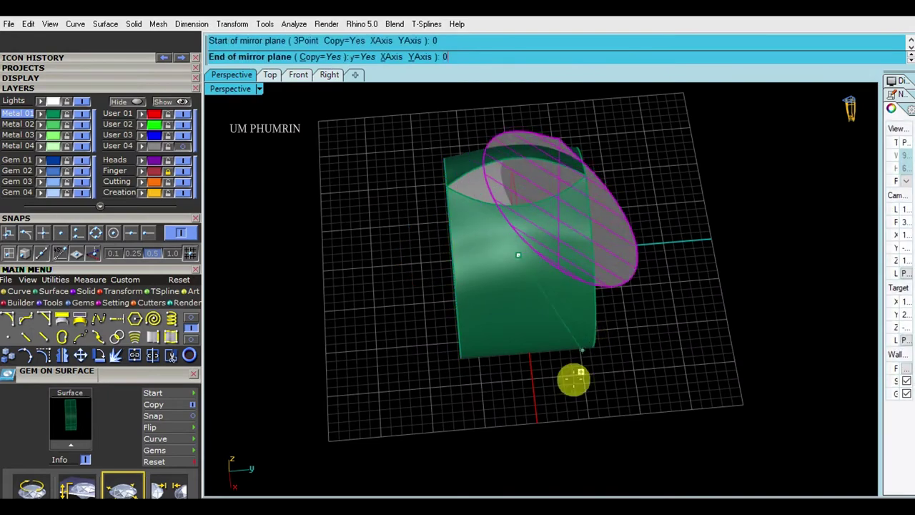
right_click_drag(554, 419, 722, 345)
key("Return")
mouse_move(705, 400)
right_mouse_down()
mouse_move(629, 307)
mouse_move(639, 332)
mouse_move(555, 268)
mouse_move(558, 278)
right_mouse_up()
Step: Duplicate the surface border and lens-shaped top edge, then loft a cap over the top opening
type("dupborder")
key("Return")
left_click(545, 261)
key("Return")
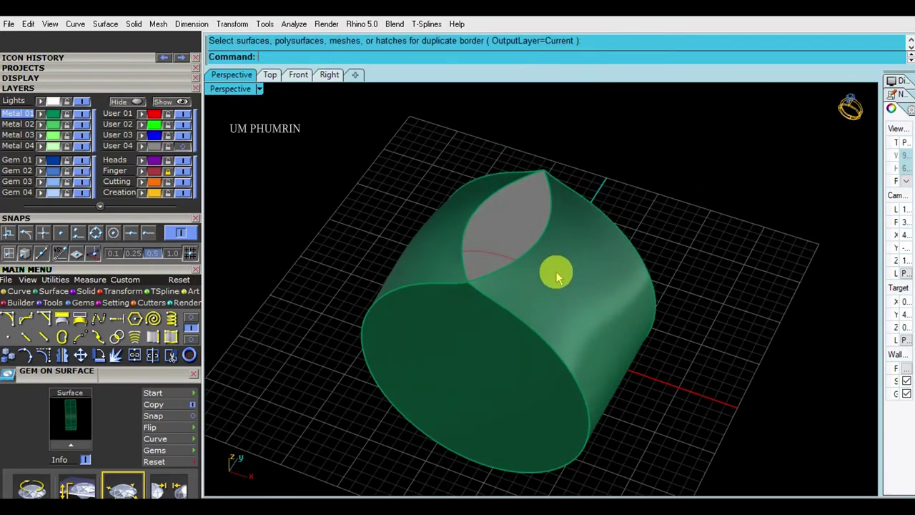
type("upedge")
key("Return")
left_click(486, 216)
mouse_move(478, 212)
right_mouse_down()
mouse_move(515, 236)
mouse_move(572, 249)
right_mouse_up()
key("Return")
type("loft")
key("Return")
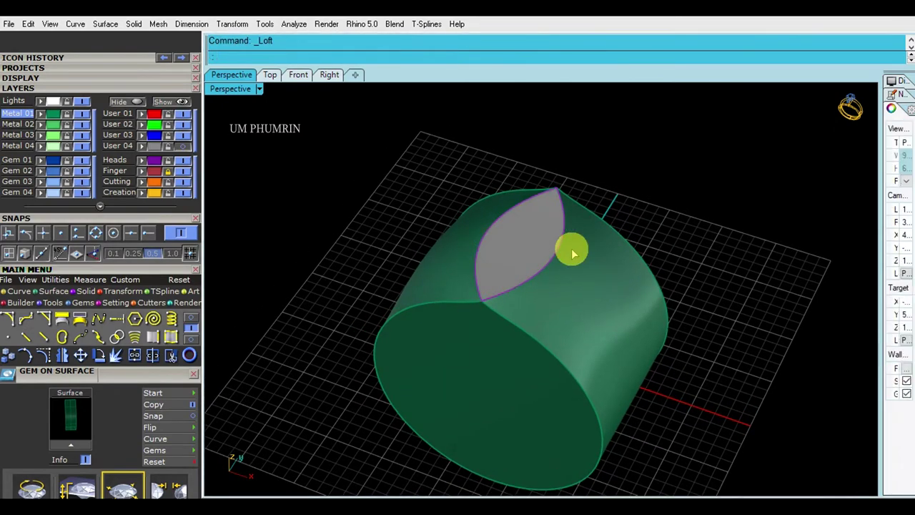
Step: Delete the helper curves and join the five surfaces into one closed shank solid
key("Delete")
key("ctrl+a")
right_click_drag(520, 327, 557, 241)
key("ctrl+j")
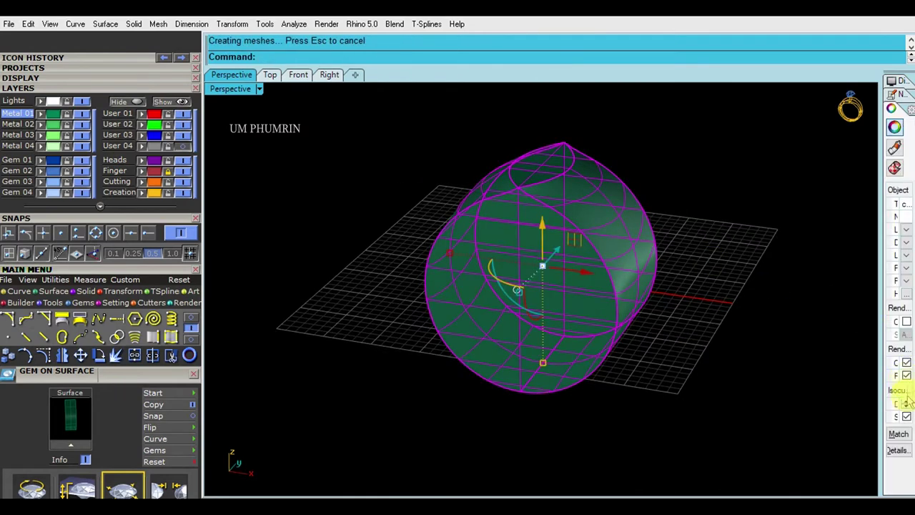
left_click(835, 374)
right_click_drag(835, 373, 619, 276)
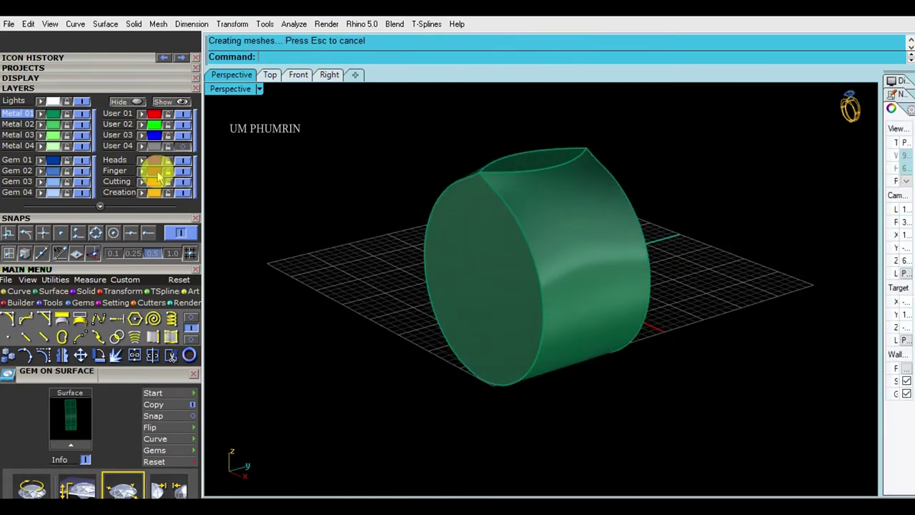
Step: Extrude the finger-hole circle both ways and Boolean-subtract it from the new shank
left_click(546, 224)
mouse_move(545, 224)
right_mouse_down()
mouse_move(532, 272)
mouse_move(605, 241)
right_mouse_up()
right_click(405, 230)
left_click(611, 207)
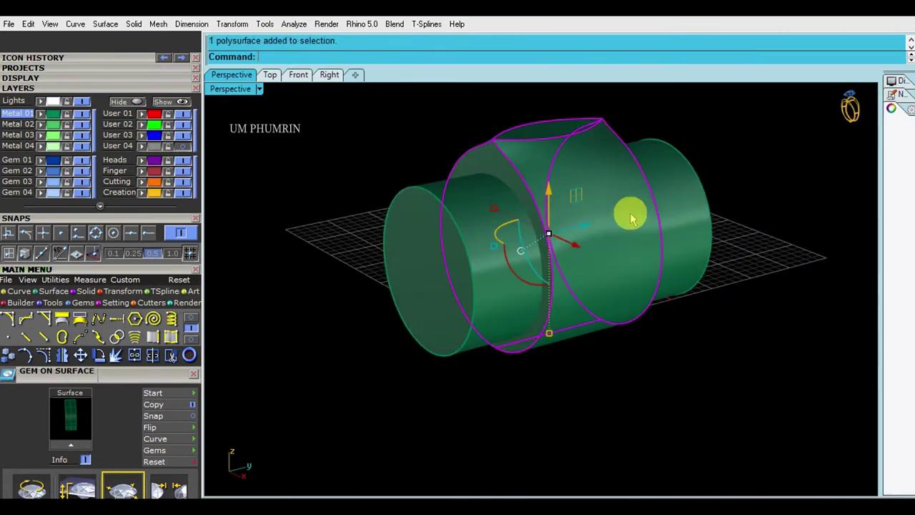
key("ctrl+b")
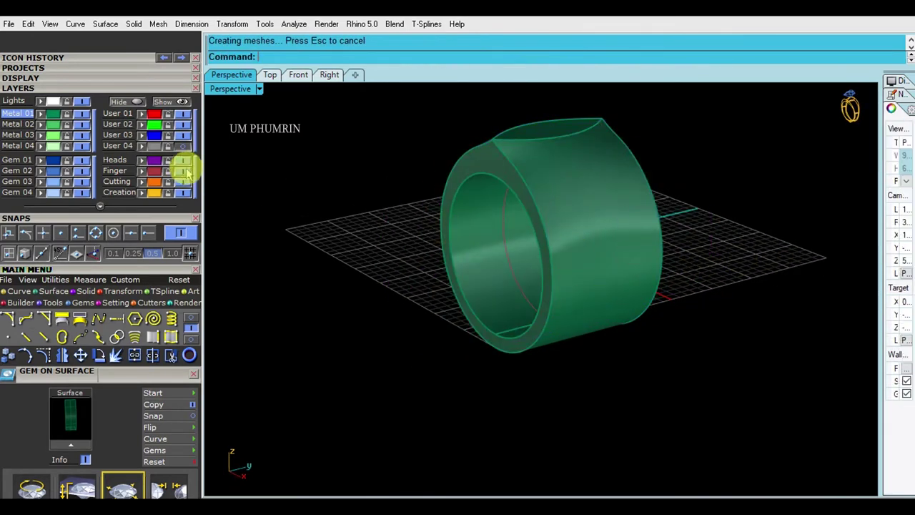
Step: Show the hidden gem head again and return to the Front view
left_click(177, 102)
mouse_move(593, 184)
right_mouse_down()
mouse_move(582, 237)
mouse_move(662, 233)
mouse_move(607, 260)
mouse_move(605, 306)
mouse_move(653, 383)
mouse_move(675, 200)
mouse_move(690, 259)
mouse_move(667, 255)
right_mouse_up()
left_click(293, 84)
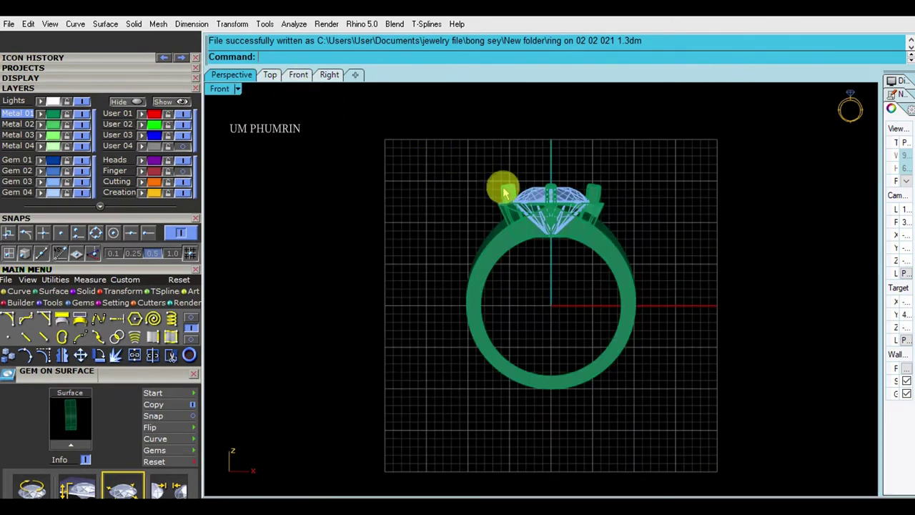
Step: In Perspective, extract an isocurve at the midpoint of the shank's outer surface using the Mid osnap
left_click(592, 229)
key("Escape")
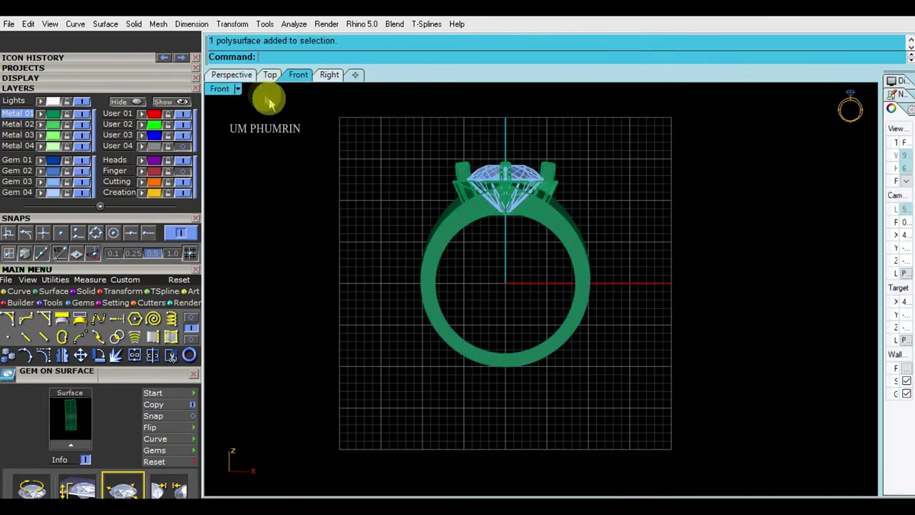
left_click(232, 74)
mouse_move(535, 188)
right_mouse_down()
mouse_move(594, 270)
mouse_move(593, 214)
mouse_move(548, 255)
mouse_move(557, 266)
right_mouse_up()
type("tractIsocurve")
key("Return")
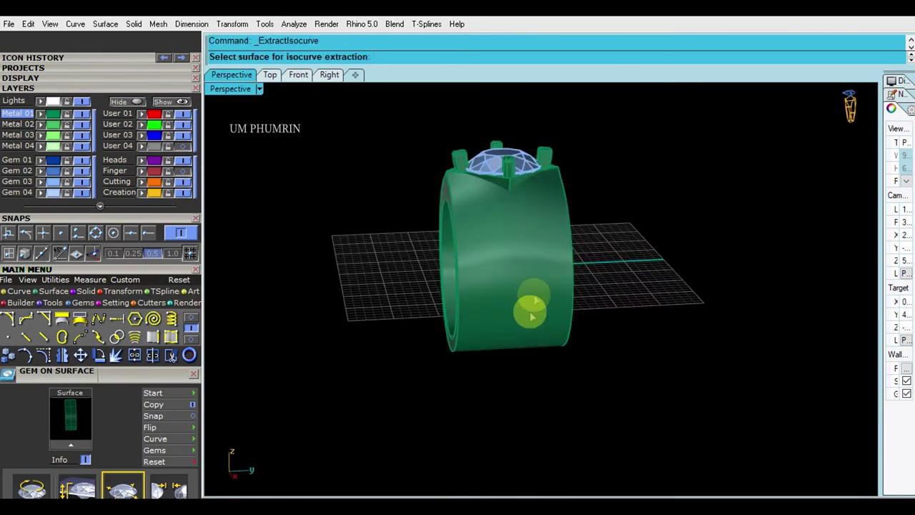
right_click_drag(536, 307, 515, 265)
left_click(514, 271)
right_click_drag(527, 307, 390, 103)
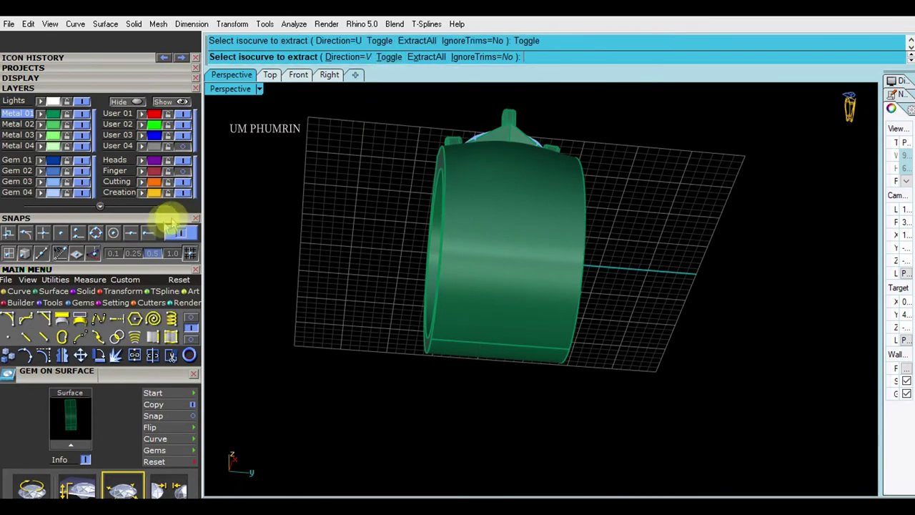
left_click(132, 234)
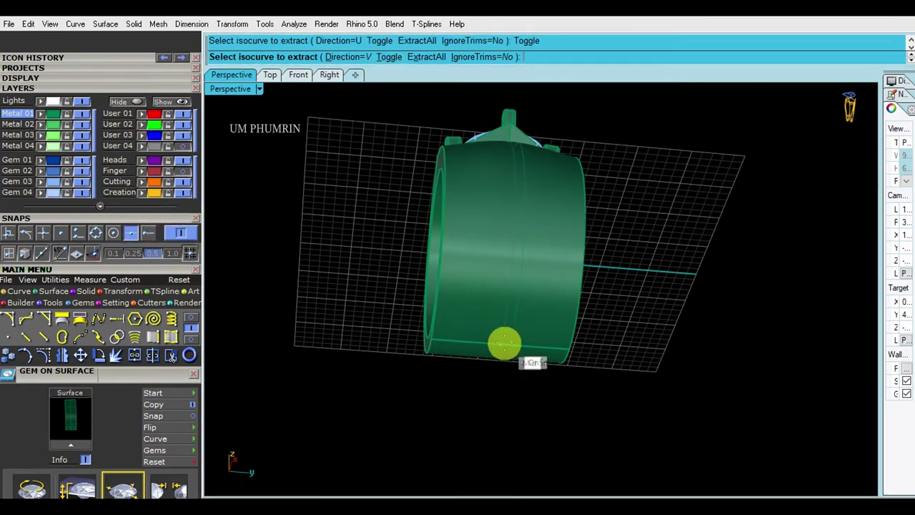
left_click(505, 345)
key("Return")
right_click_drag(532, 194, 567, 279)
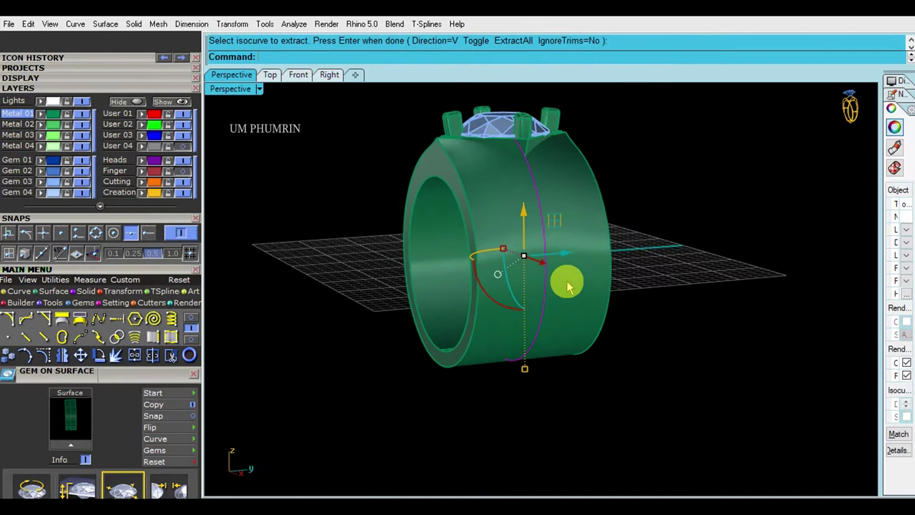
type("g")
Step: Place four round gems along the shank curve below the head, oriented to the ring object
key("Return")
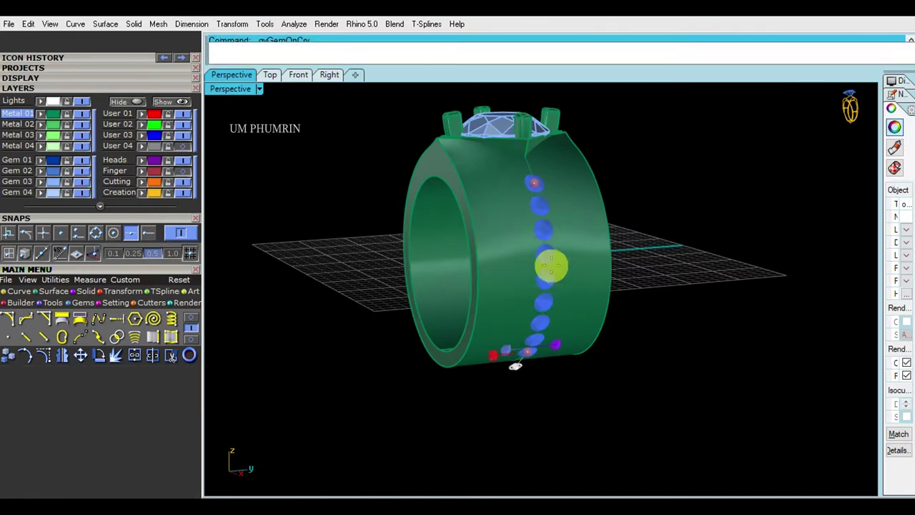
scroll(156, 270, "down", 3)
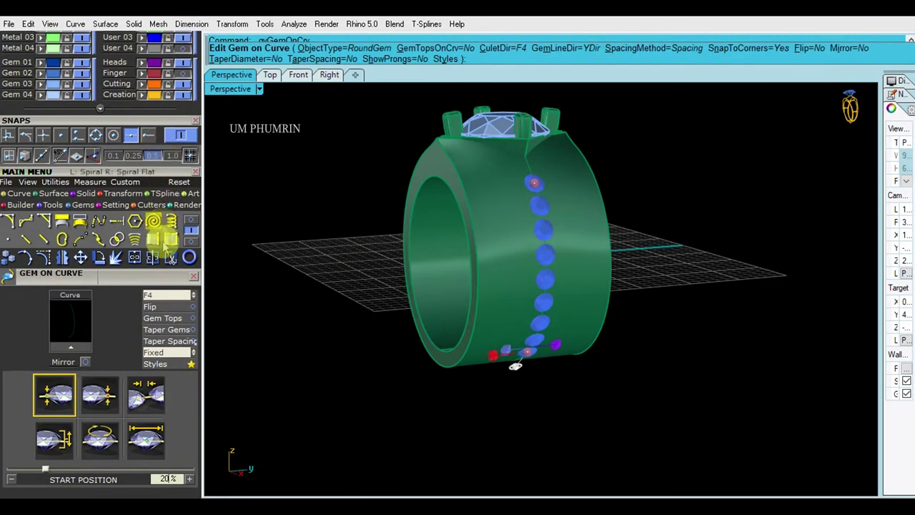
left_click(166, 296)
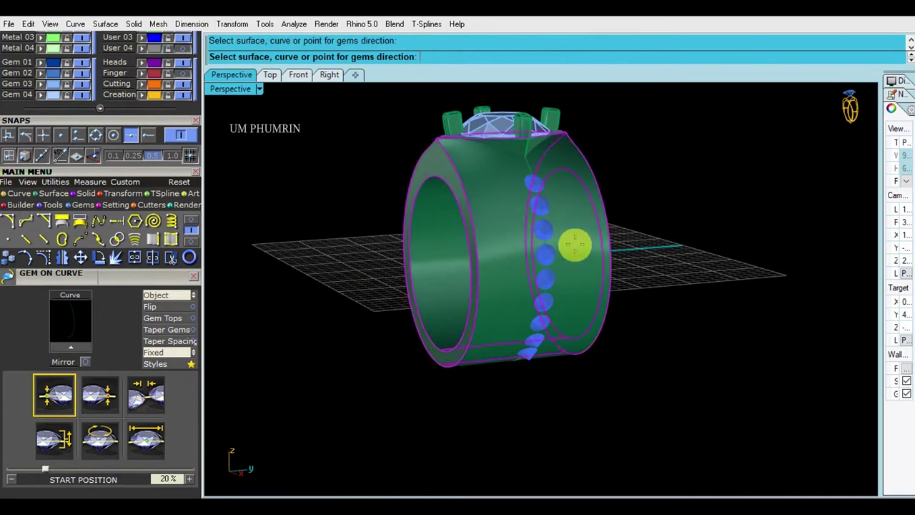
left_click(572, 242)
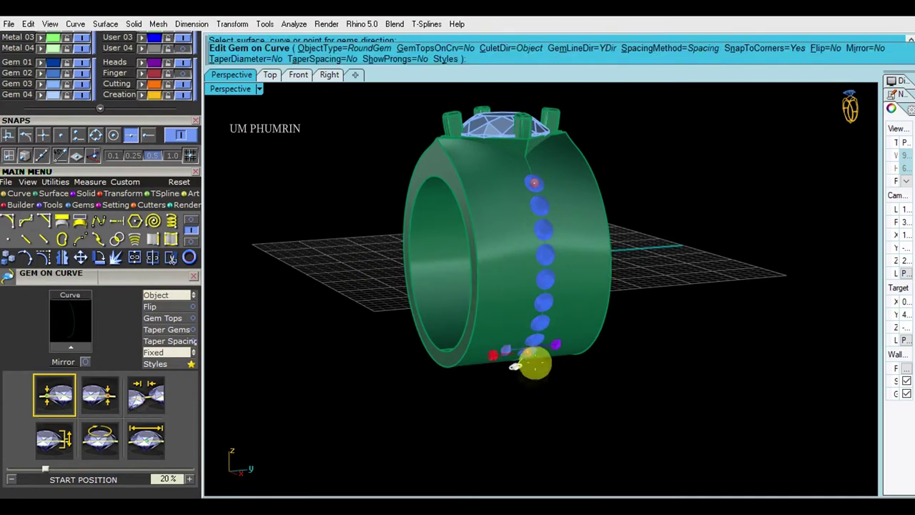
left_click_drag(514, 366, 536, 167)
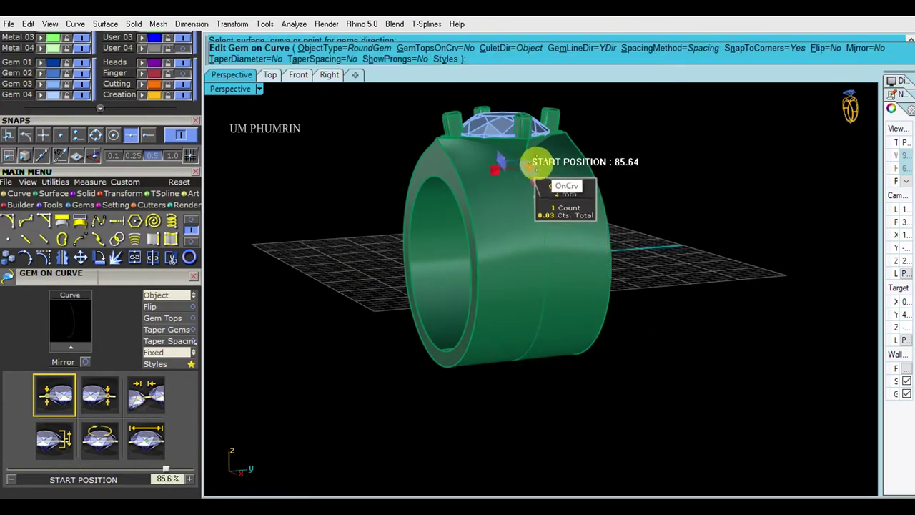
scroll(538, 186, "up", 4)
left_click_drag(529, 229, 549, 371)
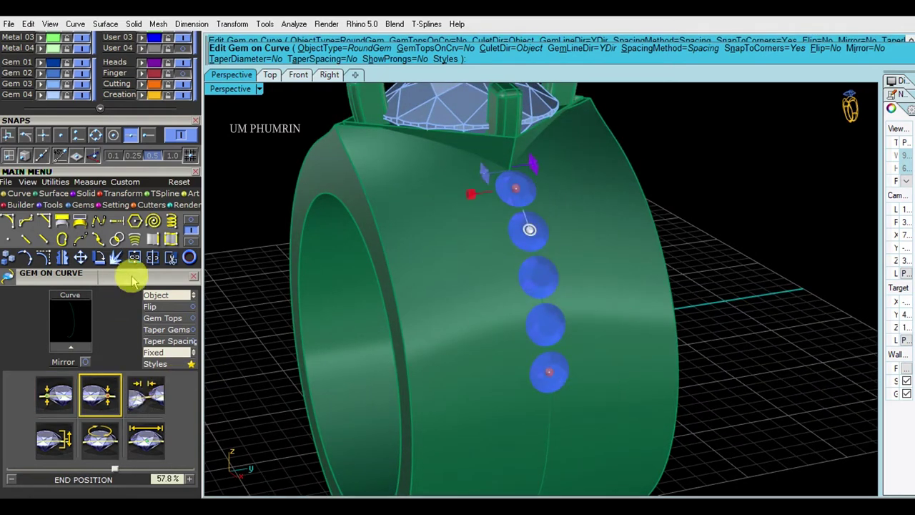
scroll(134, 281, "down", 3)
left_click(146, 220)
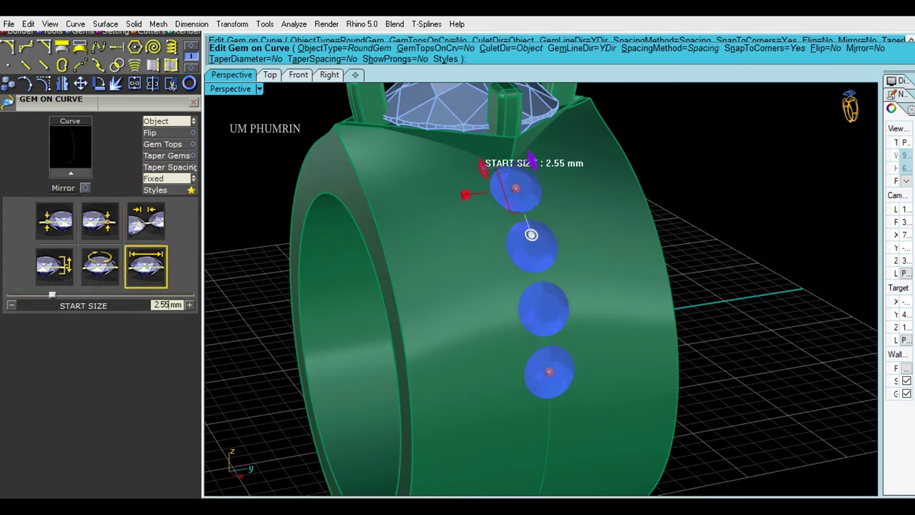
mouse_move(536, 170)
right_mouse_down()
mouse_move(537, 183)
mouse_move(184, 242)
right_mouse_up()
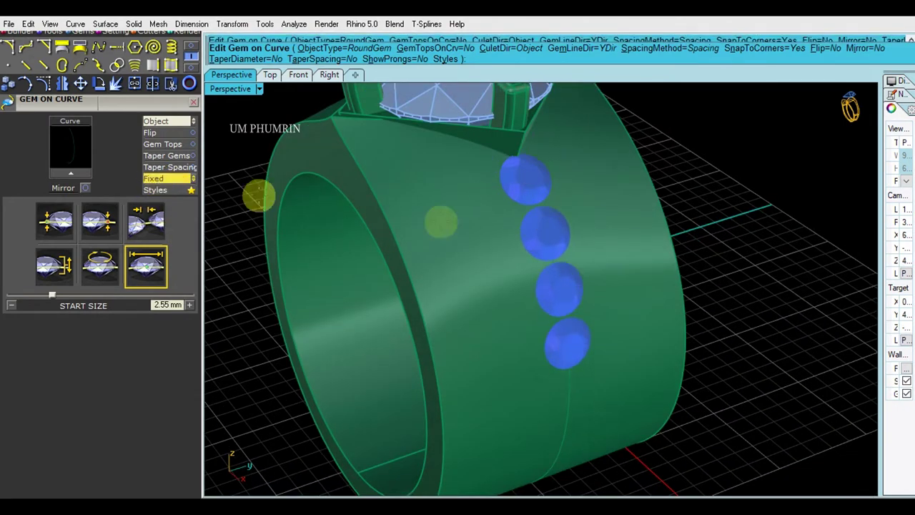
right_click(570, 223)
Step: Select the gems' centre curve and pick the shank as the offset base surface
mouse_move(589, 215)
right_mouse_down()
mouse_move(633, 265)
mouse_move(507, 364)
right_mouse_up()
left_click(504, 372)
right_click(504, 372)
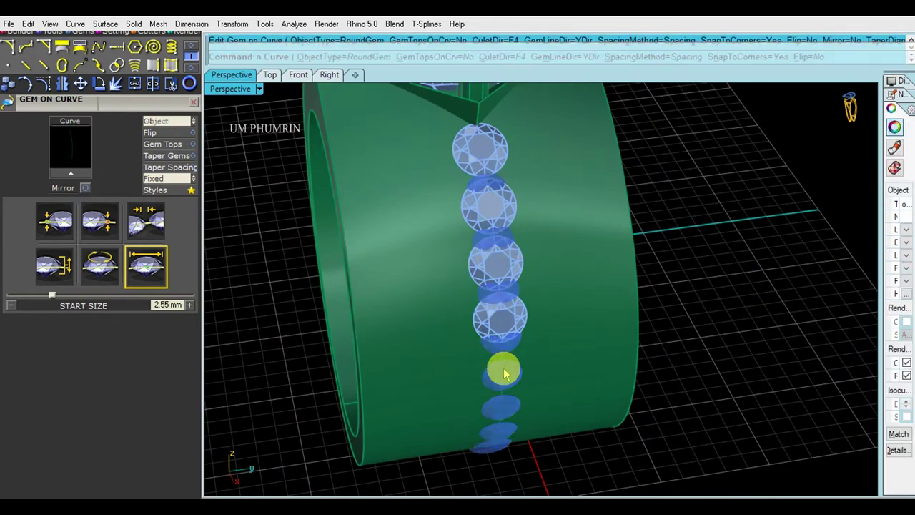
left_click_drag(169, 104, 167, 304)
mouse_move(605, 272)
right_mouse_down()
mouse_move(617, 261)
mouse_move(587, 287)
mouse_move(605, 307)
mouse_move(598, 329)
right_mouse_up()
left_click(585, 289)
type("1.257")
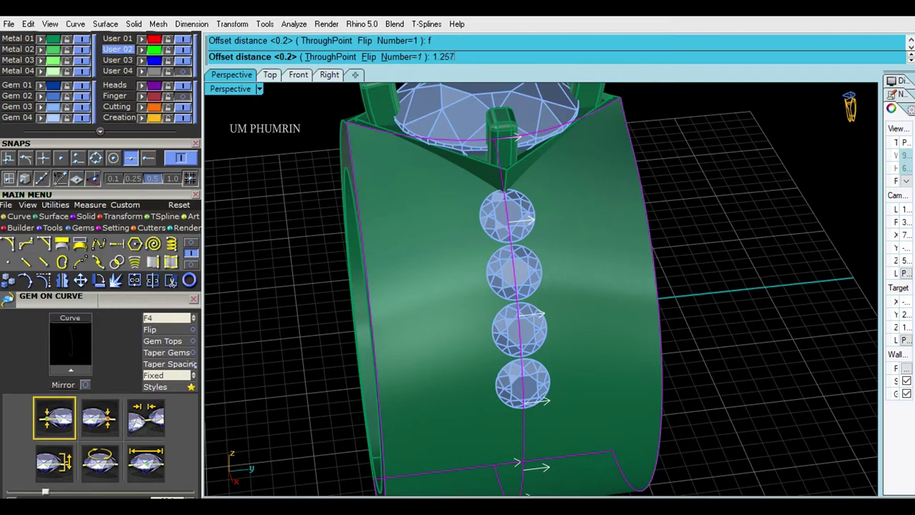
Step: Offset the gem curve on the shank by 1.257, then repeat the offset
key("Return")
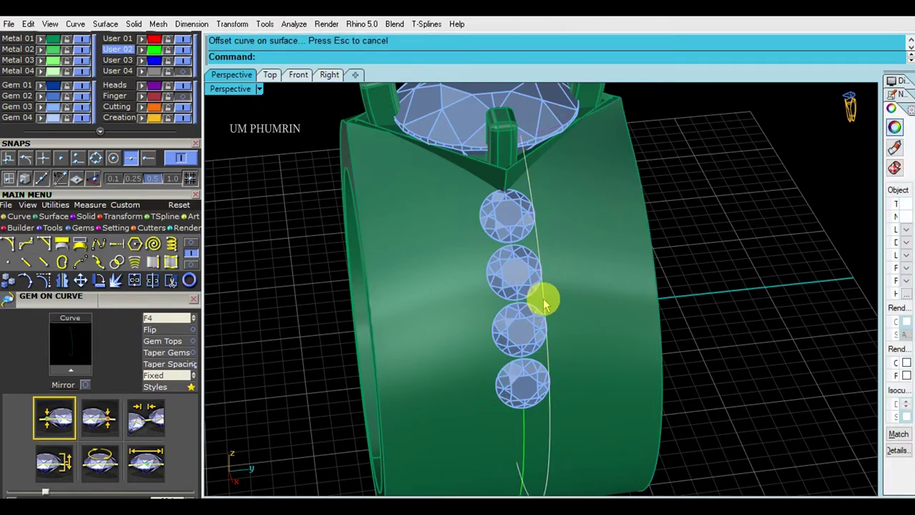
key("Return")
left_click(627, 316)
mouse_move(627, 317)
right_mouse_down()
mouse_move(596, 262)
mouse_move(591, 285)
right_mouse_up()
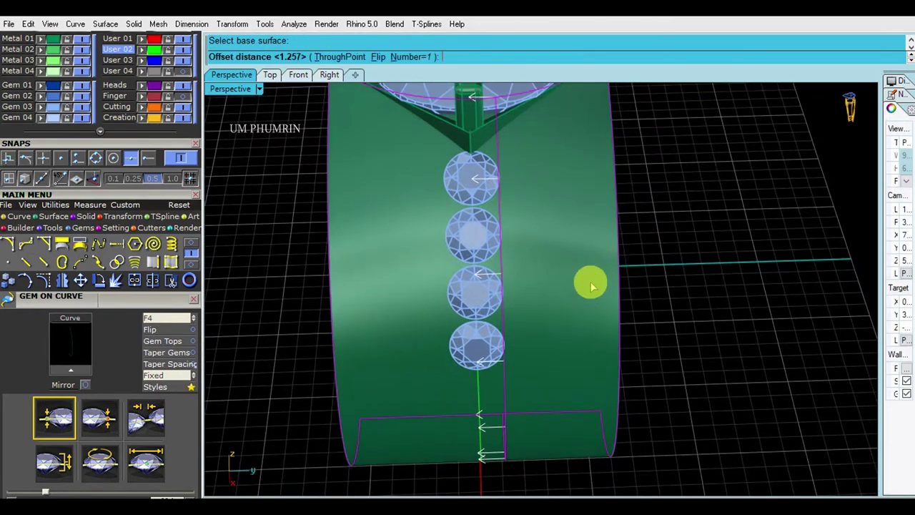
scroll(586, 288, "up", 2)
scroll(493, 299, "up", 2)
scroll(510, 301, "down", 1)
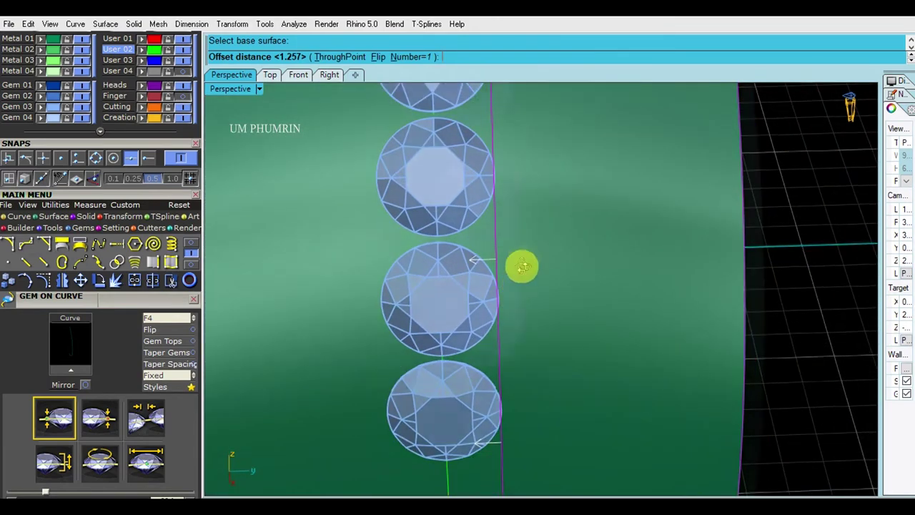
scroll(521, 266, "up", 3)
scroll(548, 286, "up", 2)
scroll(547, 290, "down", 1)
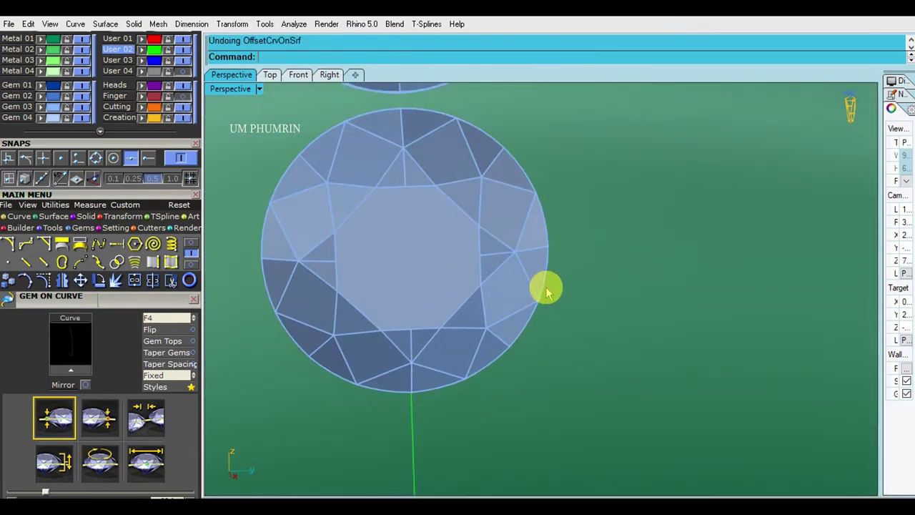
scroll(572, 304, "down", 2)
Step: Pick the centre gem curve and the shank base surface again for a new offset
left_click(489, 394)
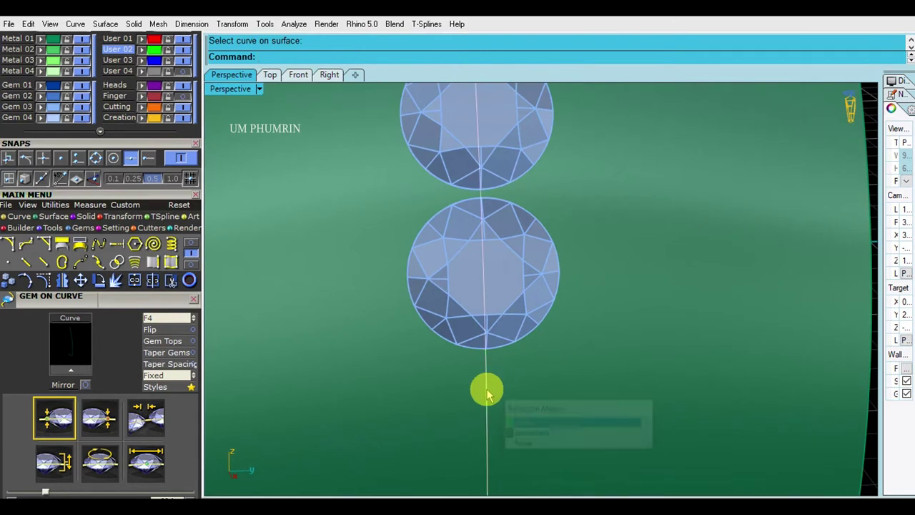
left_click(615, 366)
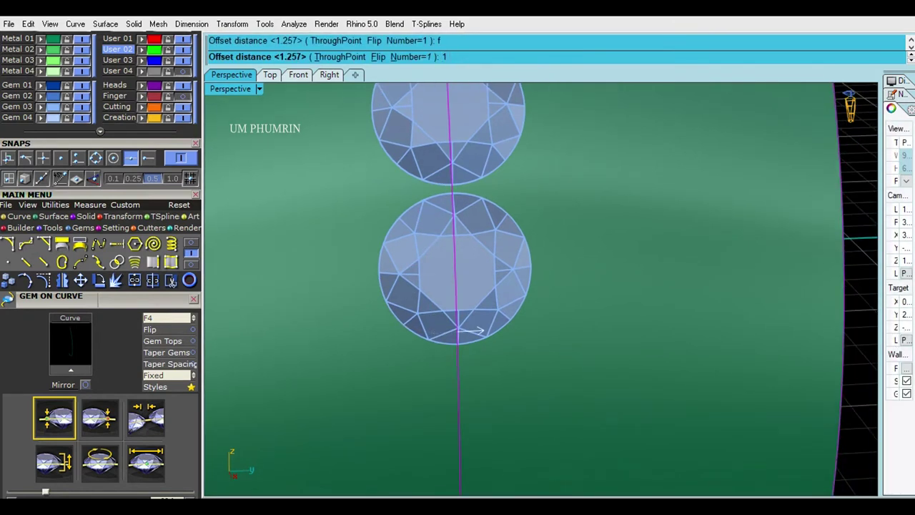
left_click(530, 341)
left_click(592, 368)
right_click(607, 331)
left_click(608, 325)
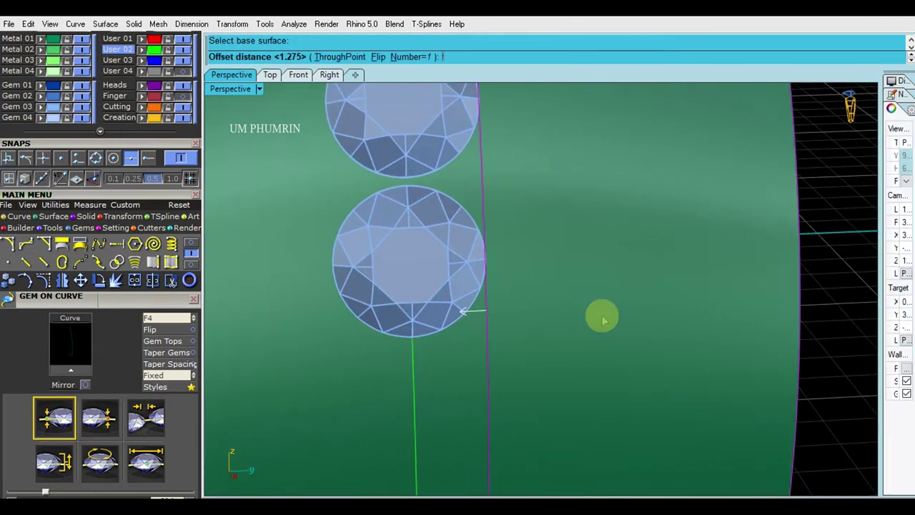
Step: Offset the centre curve on the shank surface by 1.275
mouse_move(605, 237)
right_mouse_down()
mouse_move(746, 317)
mouse_move(574, 250)
mouse_move(530, 257)
right_mouse_up()
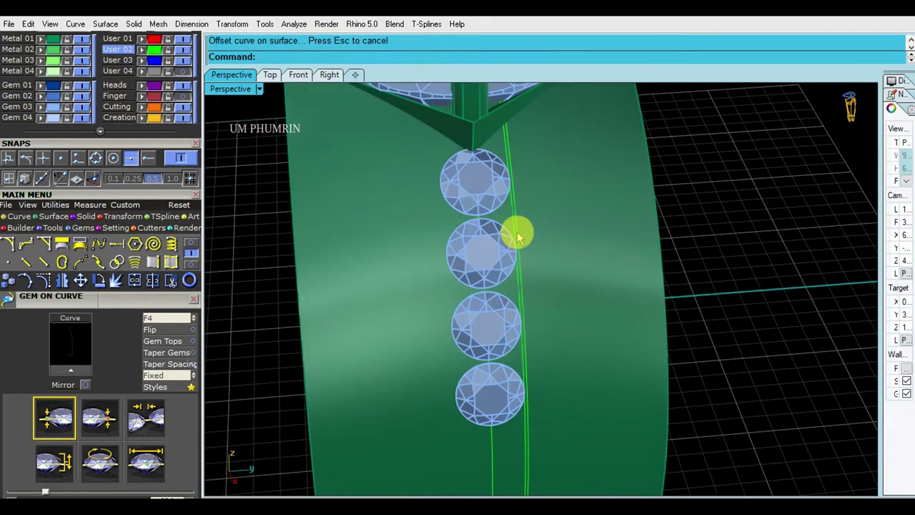
left_click(519, 232)
right_click(543, 236)
left_click(556, 245)
right_click_drag(556, 245, 552, 249, "shift")
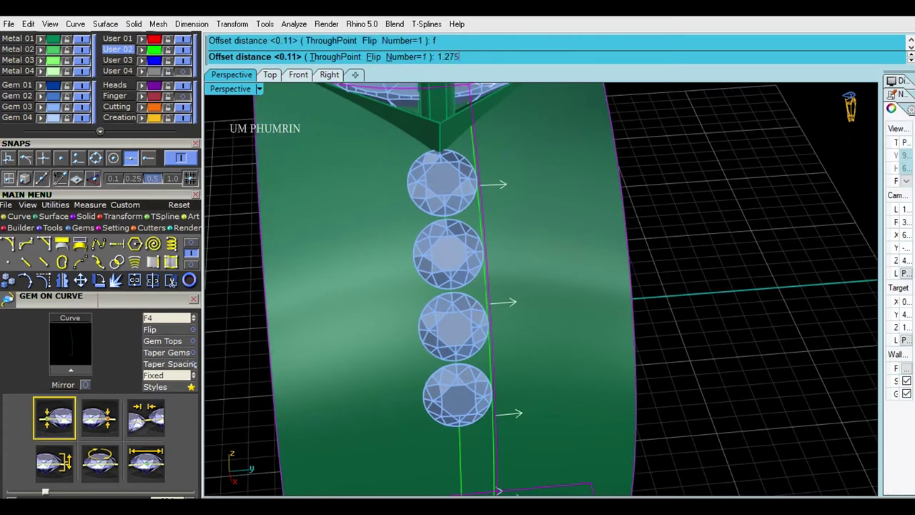
key("Return")
Step: Place round gems along the new outer offset curve
left_click(521, 262)
key("Return")
right_click(541, 251)
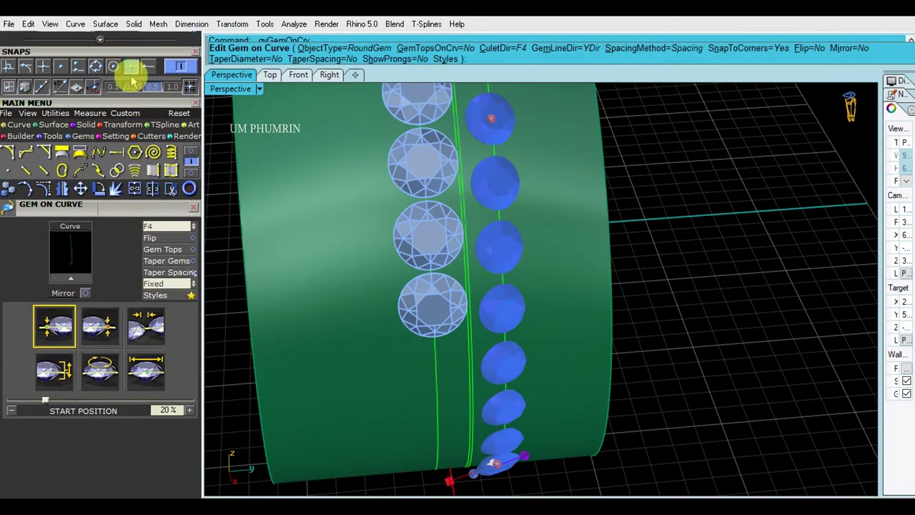
Step: Give the second row 2.55 mm gems with 0.11 mm Fixed spacing, four gems starting at 88.6%
left_click(159, 231)
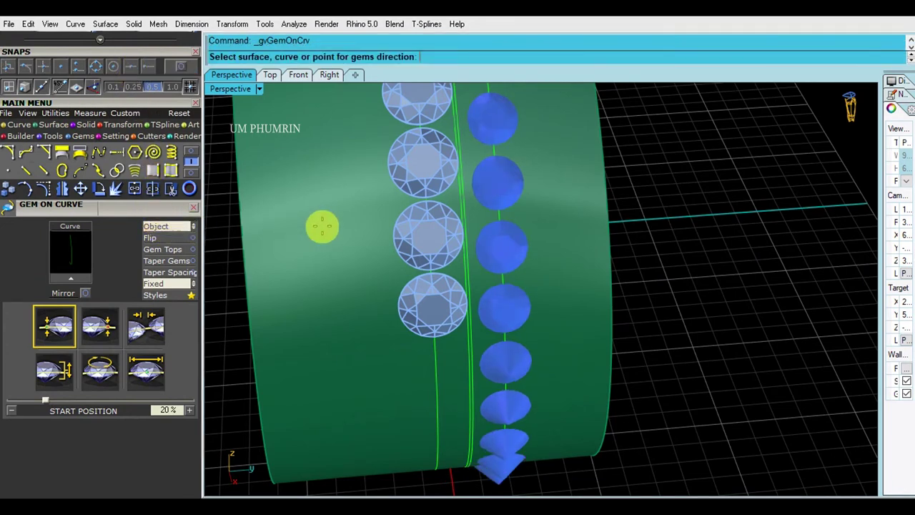
left_click(147, 368)
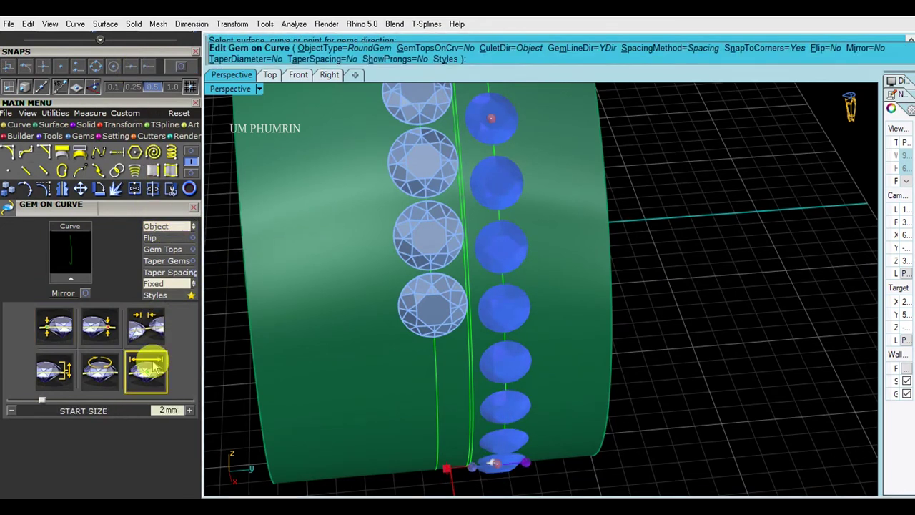
left_click_drag(495, 464, 499, 463)
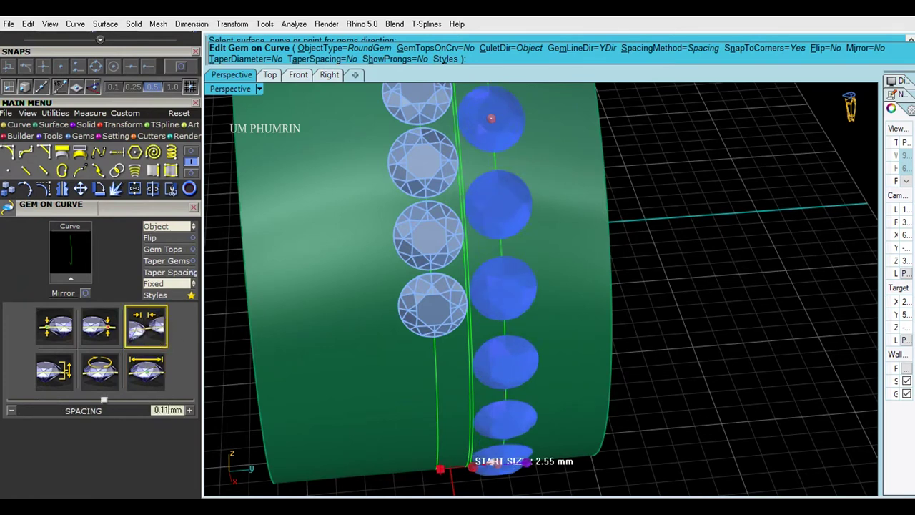
left_click_drag(525, 463, 494, 464)
left_click(164, 285)
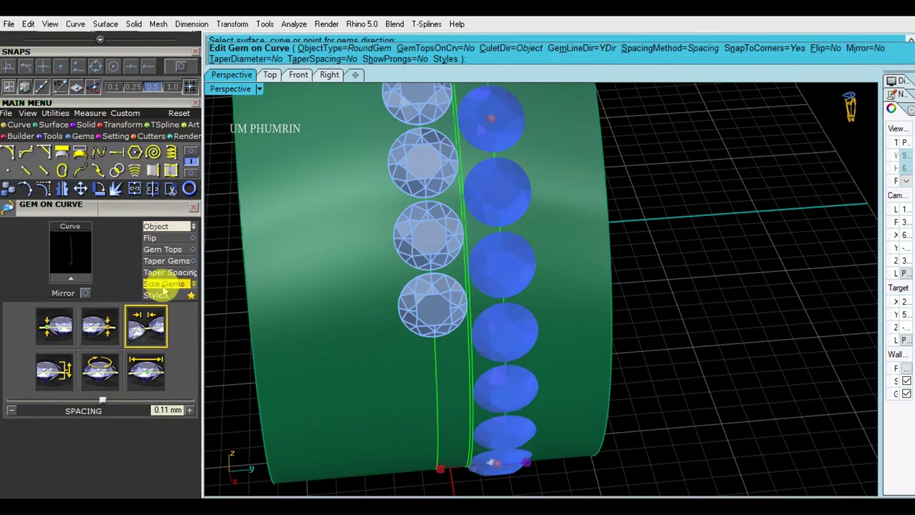
left_click(161, 286)
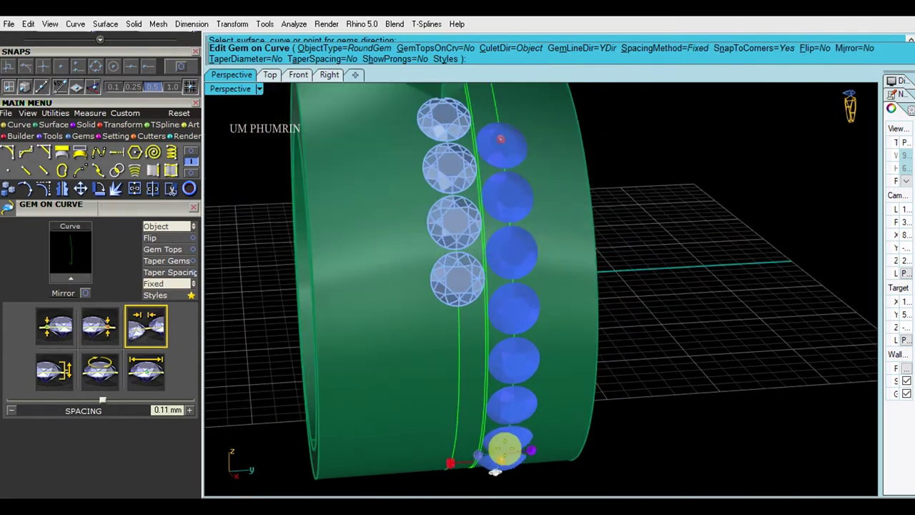
left_click_drag(500, 462, 492, 106)
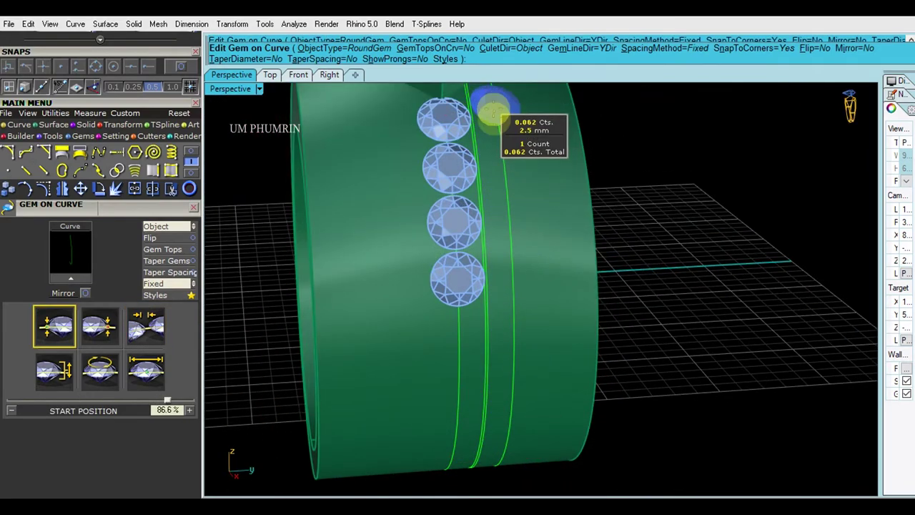
left_click_drag(500, 234, 490, 252)
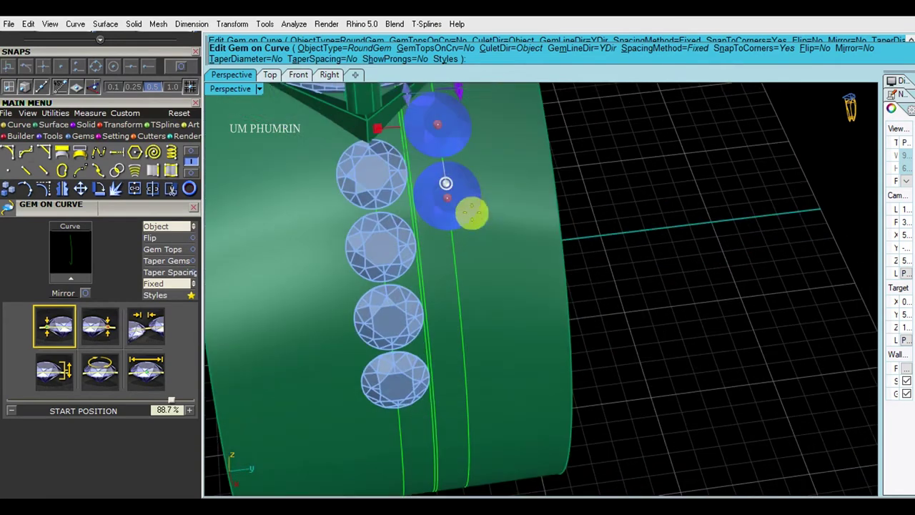
mouse_move(441, 163)
left_mouse_down()
mouse_move(450, 327)
mouse_move(464, 337)
mouse_move(468, 361)
mouse_move(468, 339)
left_mouse_up()
mouse_move(469, 339)
right_mouse_down()
mouse_move(480, 312)
mouse_move(474, 352)
mouse_move(482, 296)
mouse_move(498, 327)
mouse_move(576, 379)
mouse_move(616, 428)
mouse_move(511, 337)
mouse_move(472, 333)
mouse_move(525, 341)
mouse_move(582, 380)
mouse_move(541, 321)
mouse_move(582, 351)
mouse_move(491, 310)
right_mouse_up()
right_click(497, 328)
Step: Lower the second gem row's start to 83.5% to align it with the first
left_click(492, 315)
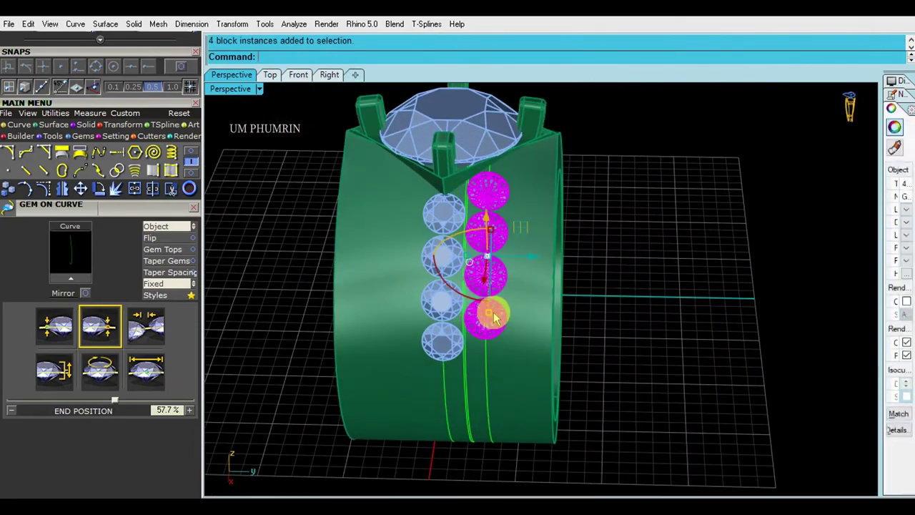
left_click(496, 319)
scroll(494, 240, "up", 2)
scroll(493, 236, "up", 1)
mouse_move(491, 249)
left_mouse_down()
mouse_move(490, 218)
mouse_move(488, 282)
left_mouse_up()
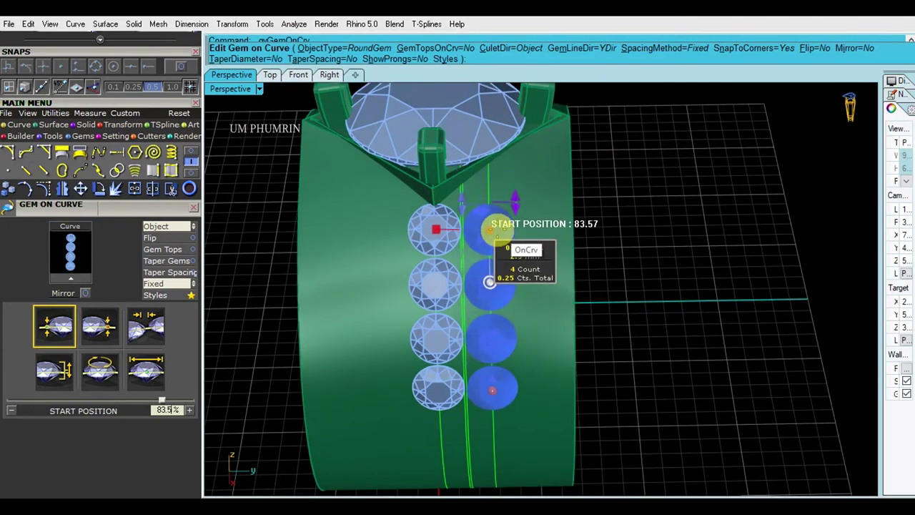
left_click_drag(493, 229, 510, 247)
right_click_drag(511, 248, 524, 262)
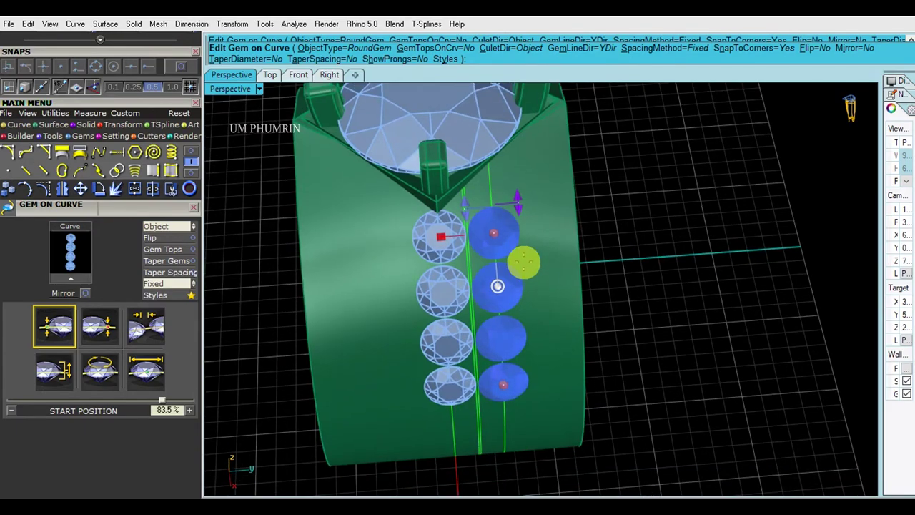
right_click_drag(517, 209, 516, 208)
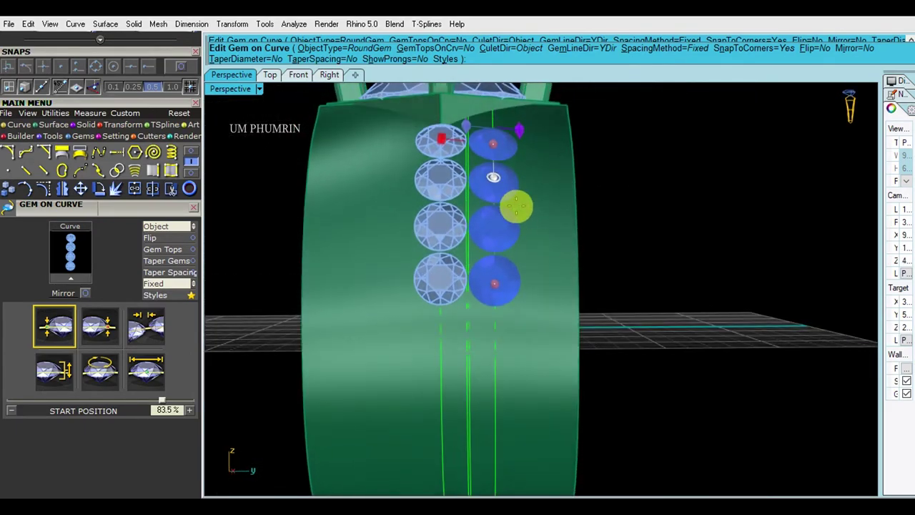
right_click(517, 207)
scroll(523, 205, "down", 5)
mouse_move(548, 241)
right_mouse_down()
mouse_move(594, 312)
mouse_move(599, 352)
mouse_move(620, 347)
mouse_move(655, 364)
mouse_move(623, 311)
mouse_move(658, 295)
mouse_move(656, 266)
mouse_move(694, 221)
mouse_move(589, 266)
mouse_move(581, 248)
mouse_move(519, 348)
mouse_move(527, 265)
right_mouse_up()
Step: Move the right-hand row's start toward the head and extend it to five gems
scroll(533, 255, "up", 3)
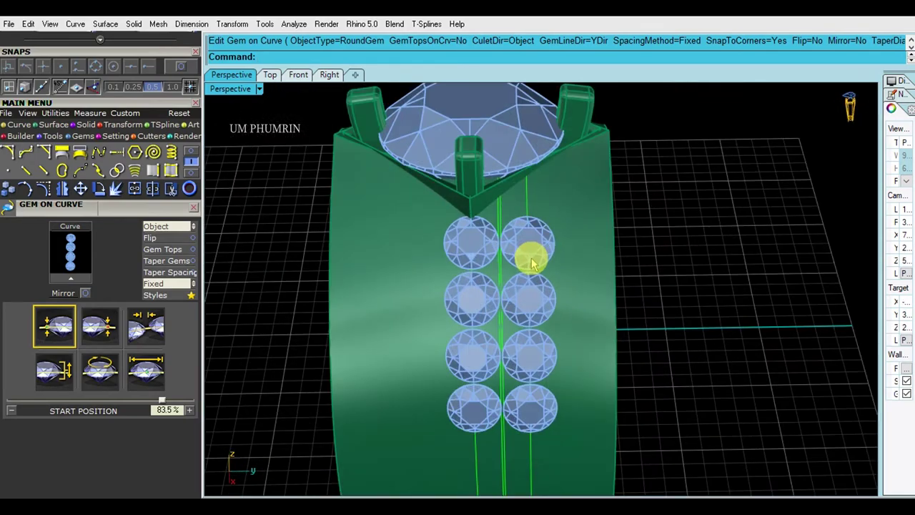
double_click(533, 259)
mouse_move(550, 208)
left_mouse_down()
mouse_move(551, 219)
mouse_move(537, 201)
left_mouse_up()
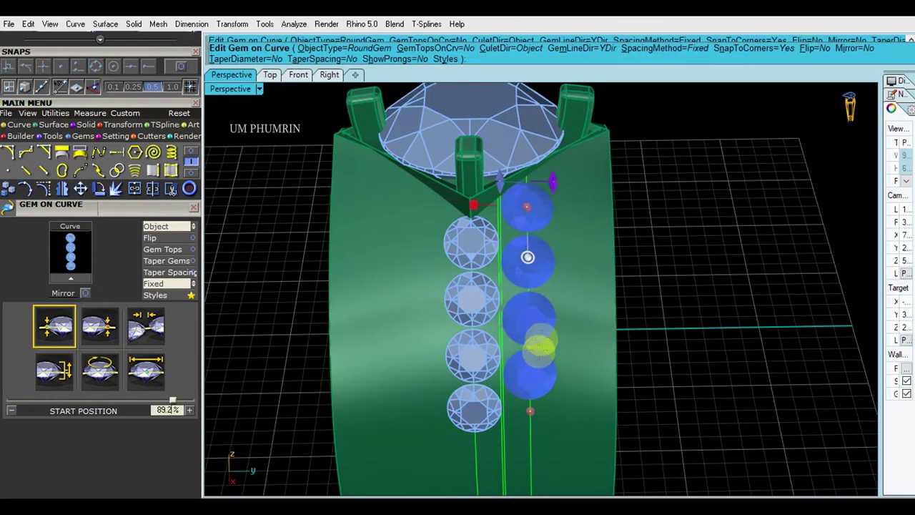
right_click_drag(534, 348, 538, 372)
left_click_drag(536, 372, 542, 406)
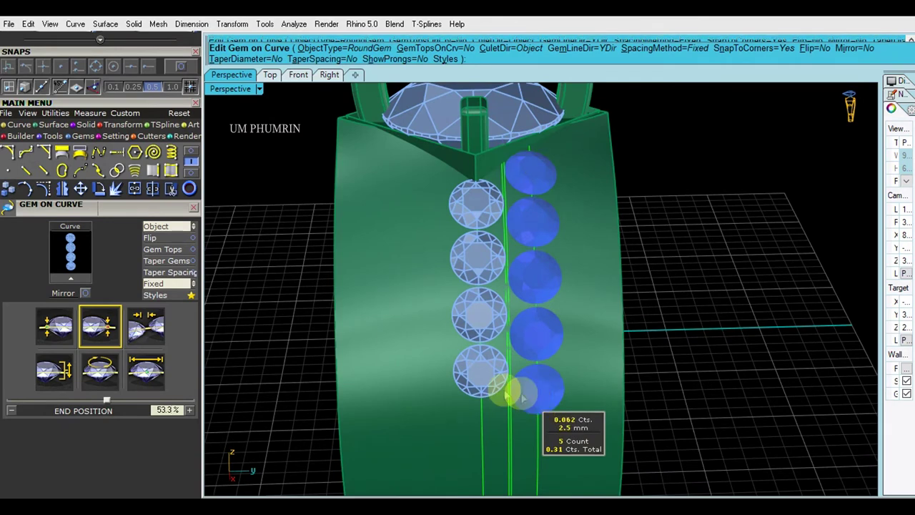
Step: Set the left-hand row to start at 83.8% and end at 52.7%
double_click(484, 374)
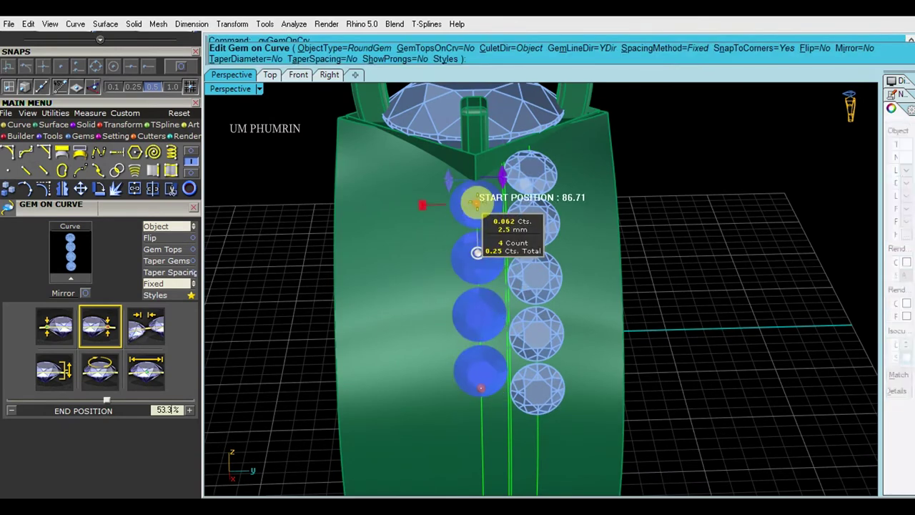
left_click_drag(475, 204, 477, 215)
mouse_move(516, 304)
right_mouse_down()
mouse_move(521, 270)
mouse_move(523, 296)
mouse_move(216, 300)
right_mouse_up()
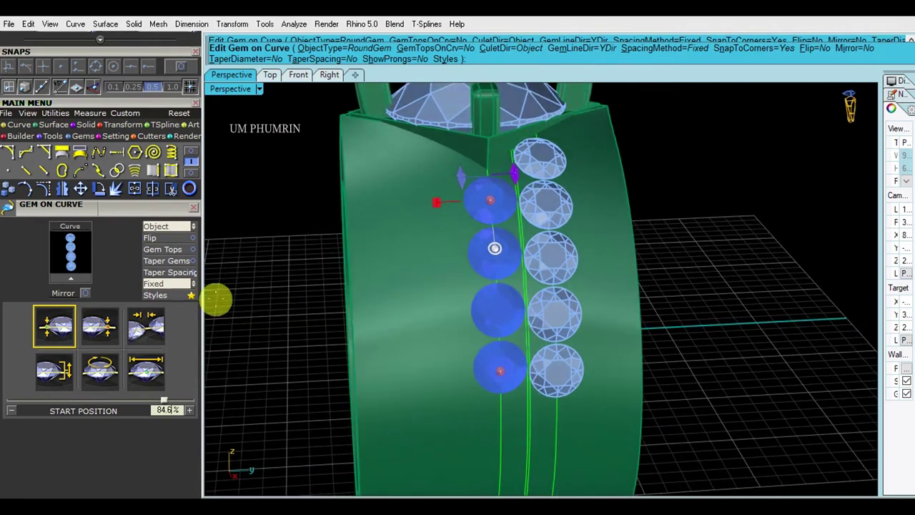
left_click(153, 326)
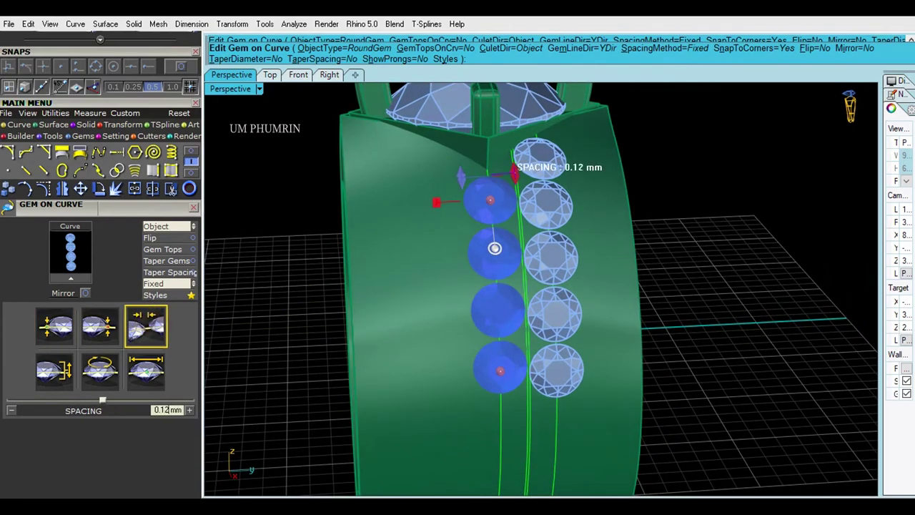
right_click_drag(476, 290, 491, 269)
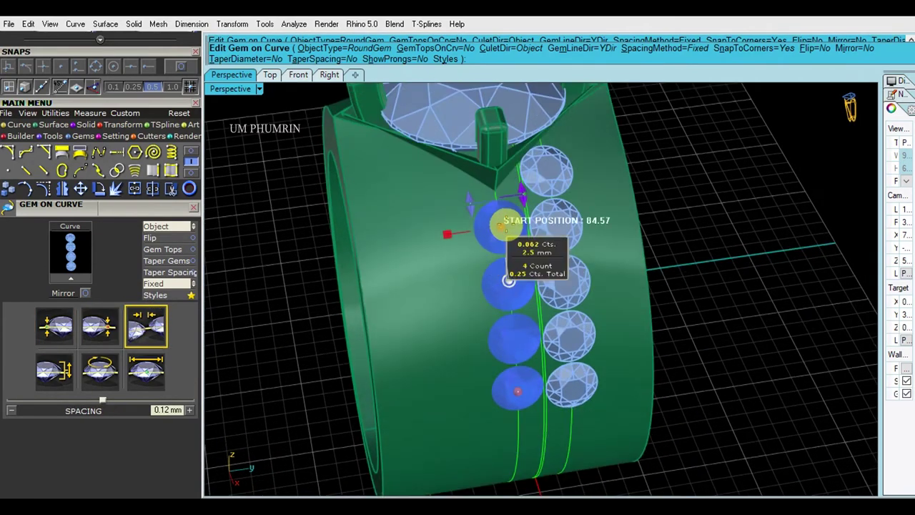
scroll(483, 250, "up", 3)
scroll(484, 250, "up", 1)
left_click_drag(457, 251, 458, 261)
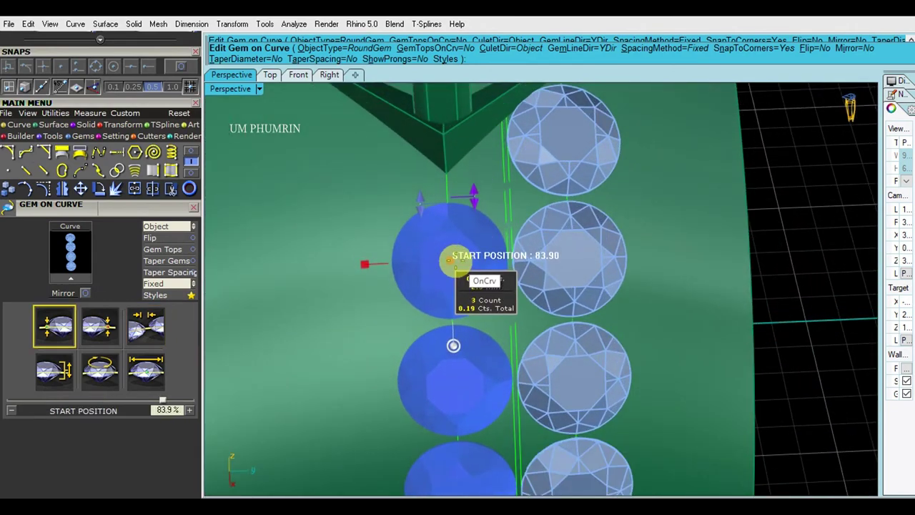
scroll(494, 269, "down", 2)
scroll(525, 246, "down", 2)
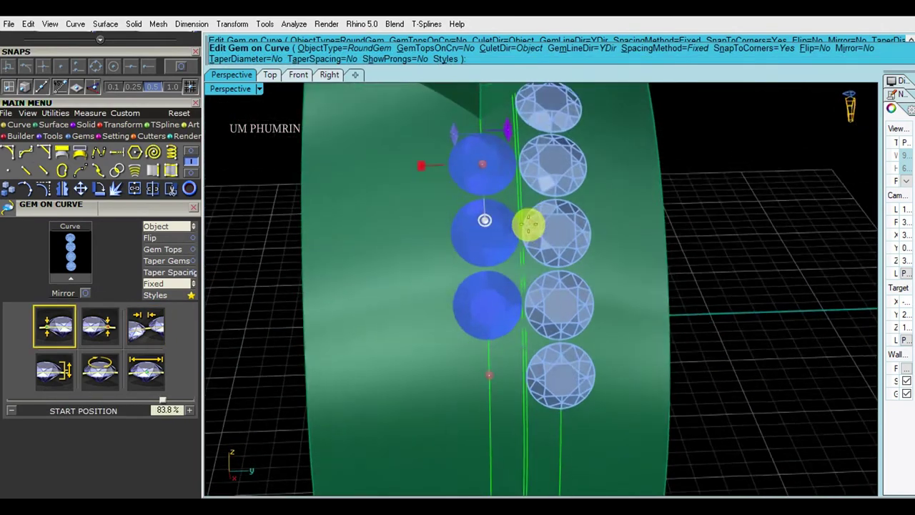
scroll(506, 295, "down", 2)
left_click_drag(506, 295, 507, 348)
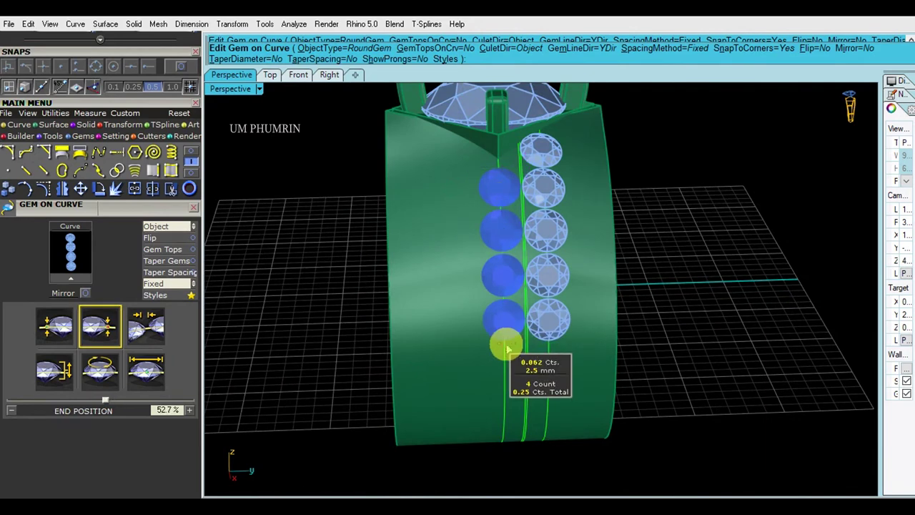
right_click(602, 288)
right_click_drag(613, 300, 526, 382)
Step: Offset the gem curve on the shank surface by 1.274
left_click(505, 383)
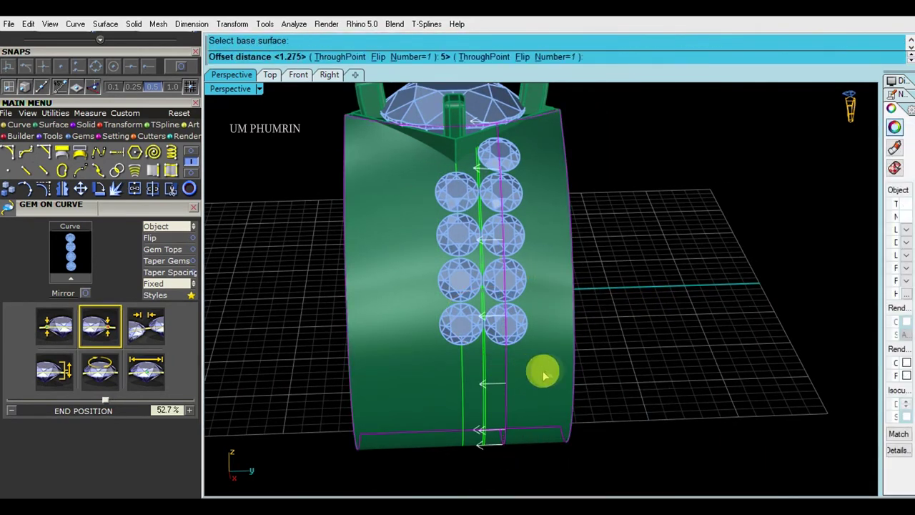
left_click(539, 373)
right_click_drag(539, 372, 515, 370, "shift")
type("f")
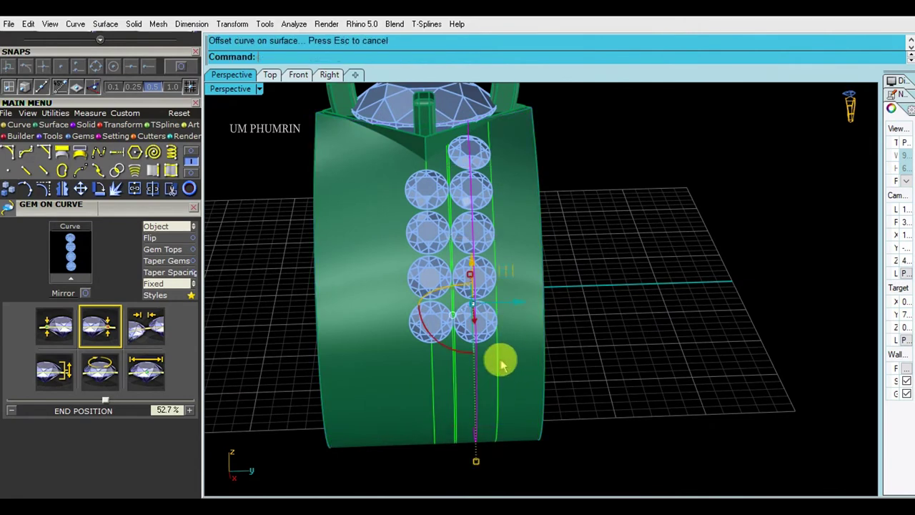
right_click(512, 367)
left_click(512, 367)
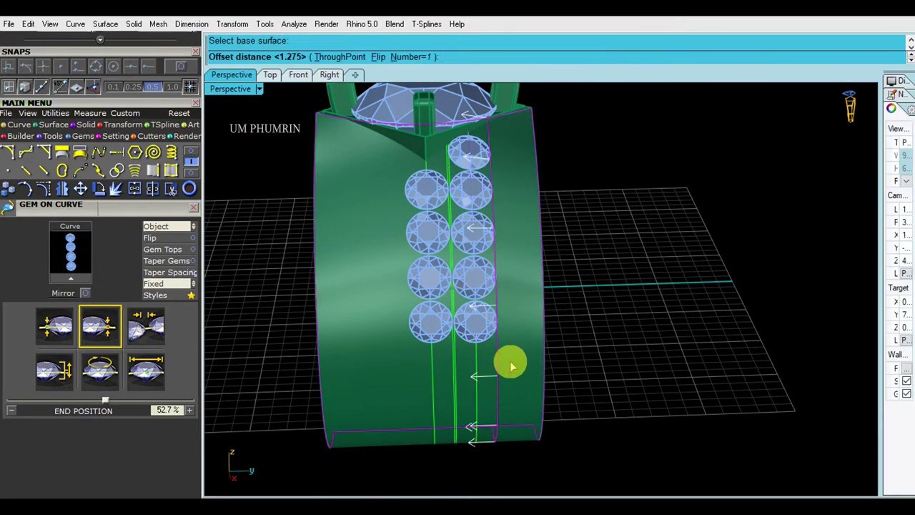
type(".11")
key("Return")
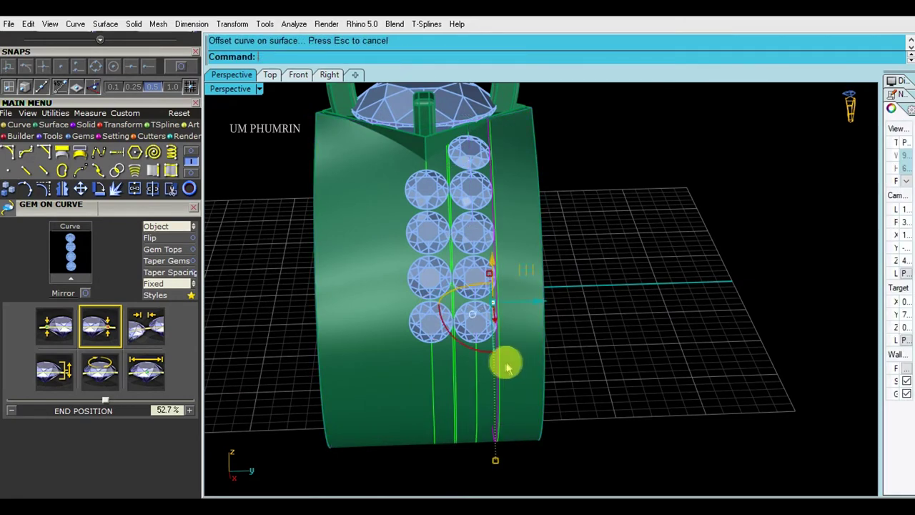
Step: Retry the offset on the shank surface, choosing the side for the new curve
left_click(512, 369)
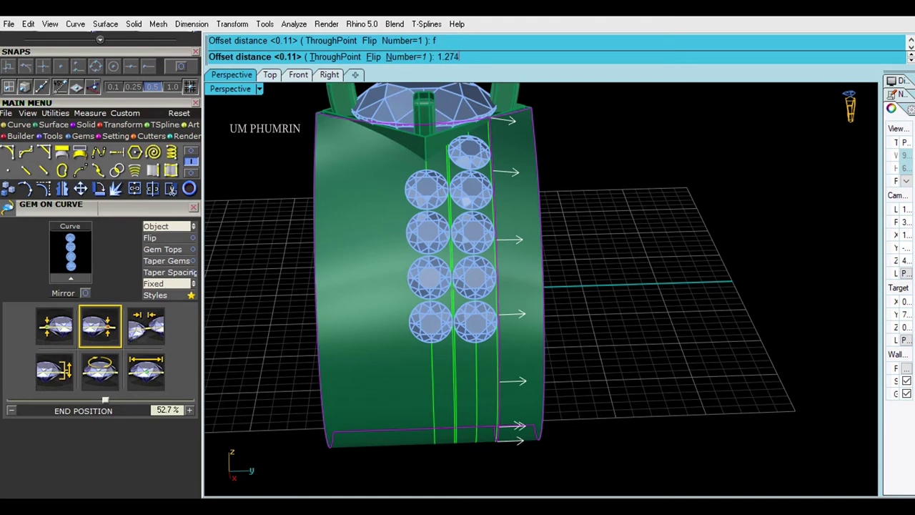
left_click(530, 368)
mouse_move(530, 366)
right_mouse_down("shift")
mouse_move(499, 366)
mouse_move(509, 377)
mouse_move(517, 238)
mouse_move(627, 298)
mouse_move(585, 423)
mouse_move(515, 272)
right_mouse_up("shift")
left_click(509, 376)
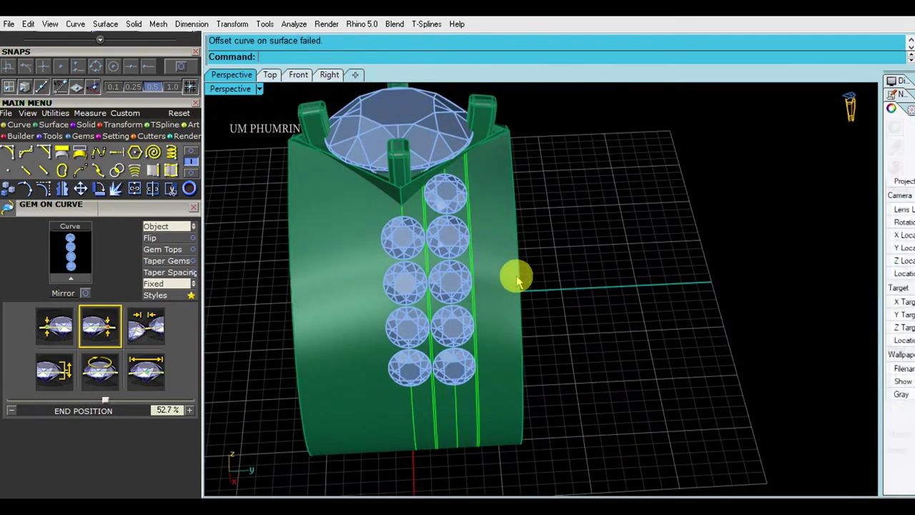
mouse_move(490, 337)
right_mouse_down()
mouse_move(478, 253)
mouse_move(563, 306)
mouse_move(548, 288)
mouse_move(515, 292)
mouse_move(516, 333)
right_mouse_up()
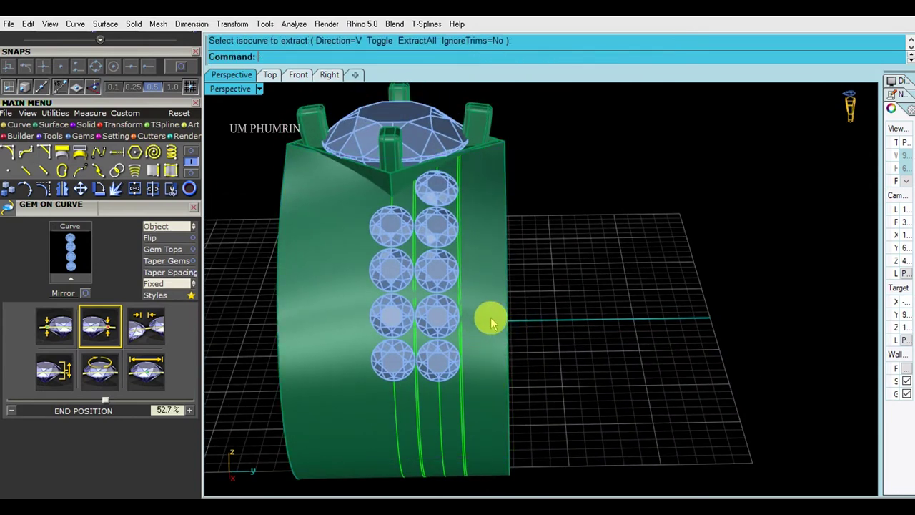
right_click_drag(491, 323, 498, 363)
type("gs")
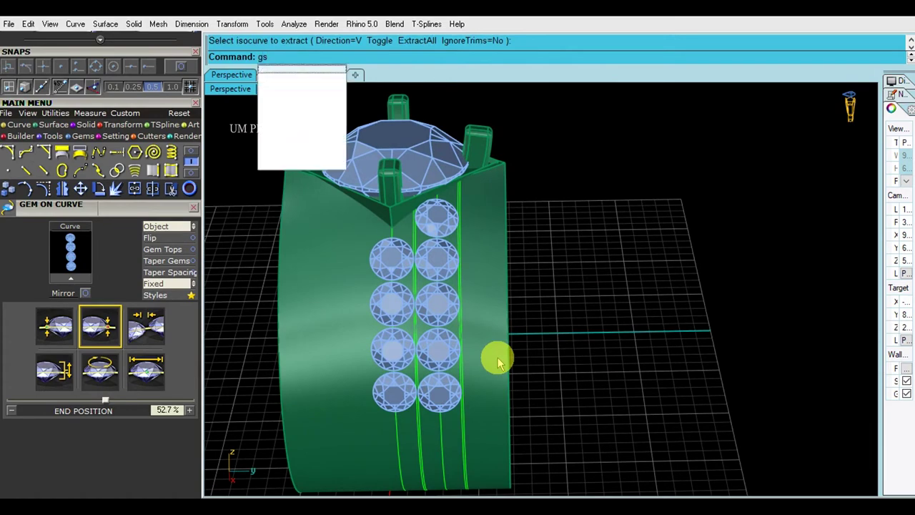
Step: Place a single 2.55 gem on the shank beside the right-hand row
key("Return")
scroll(492, 359, "up", 3)
scroll(484, 269, "up", 1)
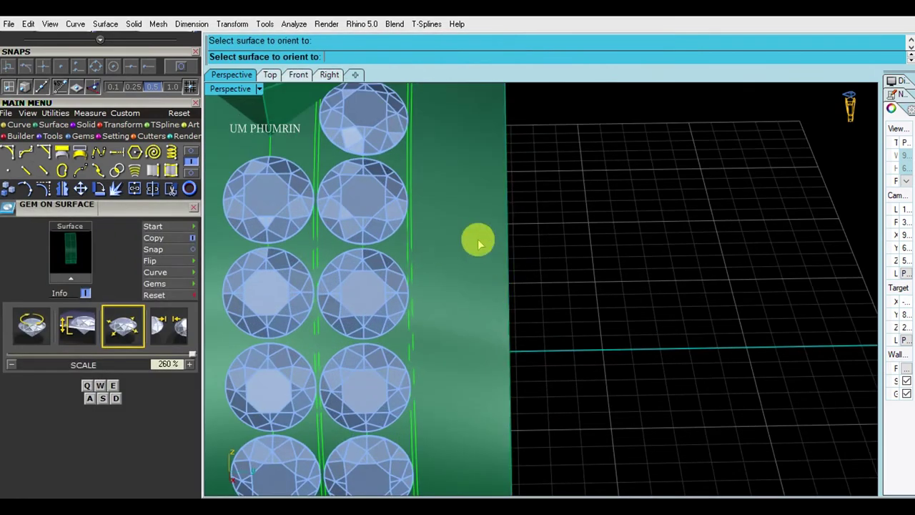
scroll(473, 236, "up", 1)
scroll(465, 263, "up", 1)
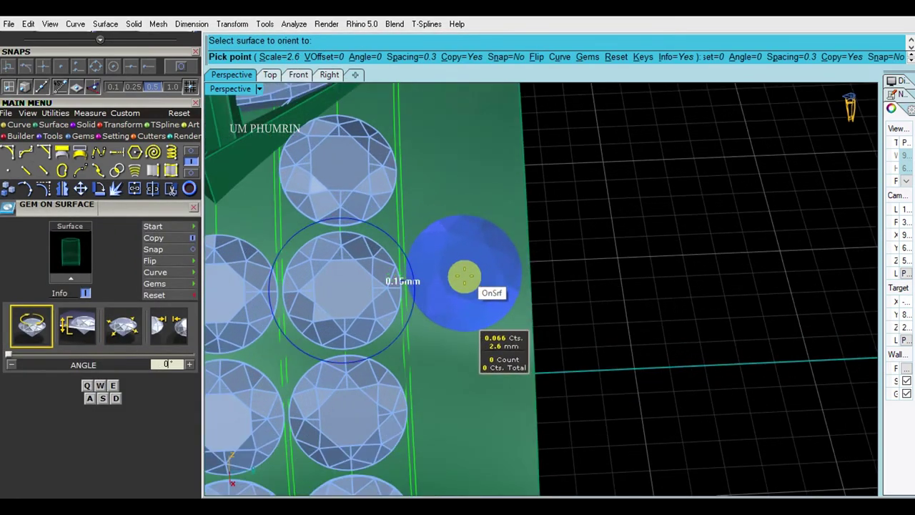
scroll(466, 278, "up", 1)
left_click(279, 57)
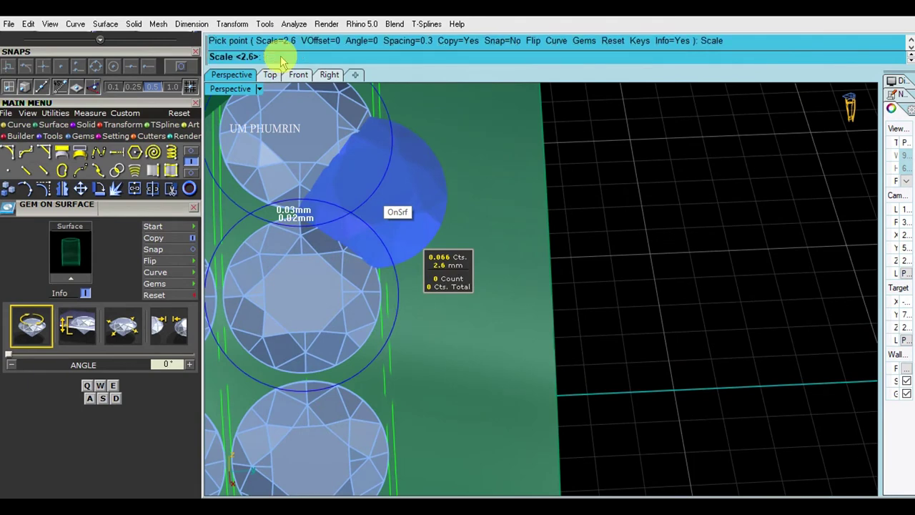
type("2.5")
key("Return")
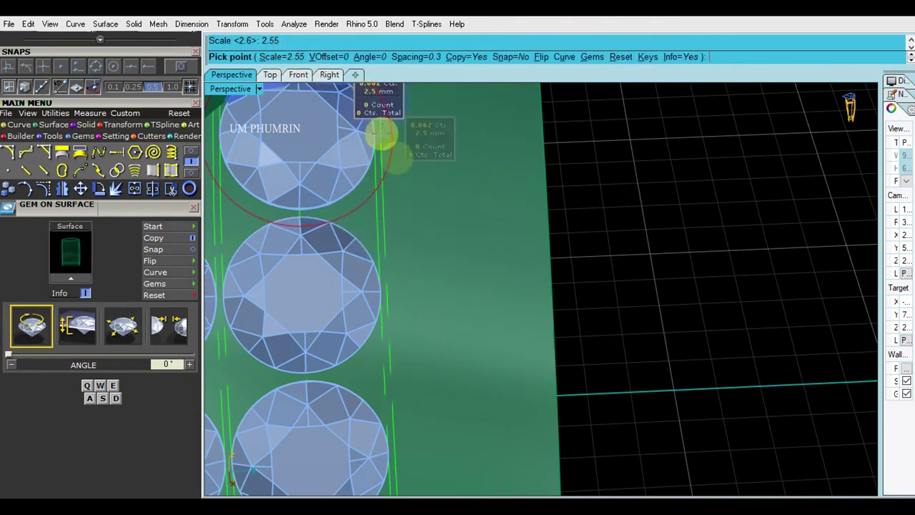
scroll(454, 276, "up", 2)
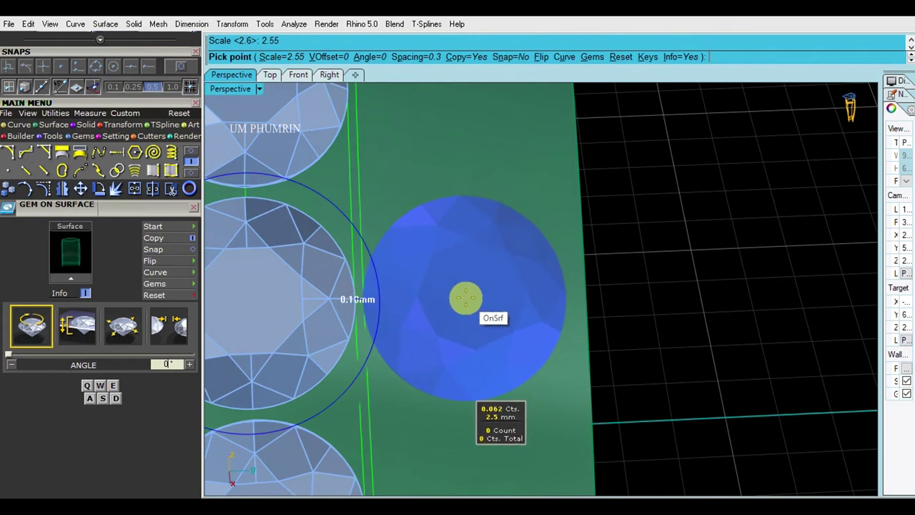
left_click(466, 298)
key("Return")
Step: Extract a vertical isocurve from the shank through the gem's centre
scroll(572, 310, "down", 2)
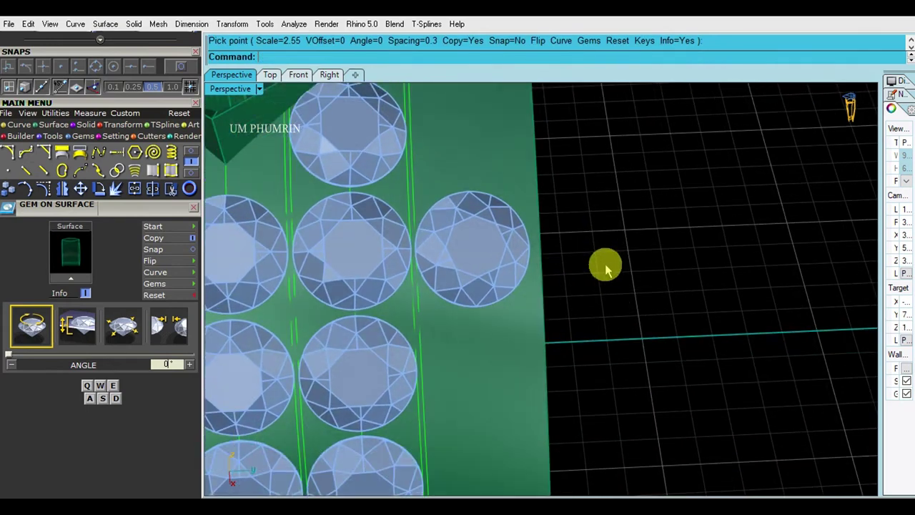
type("Ex")
key("Return")
left_click(480, 348)
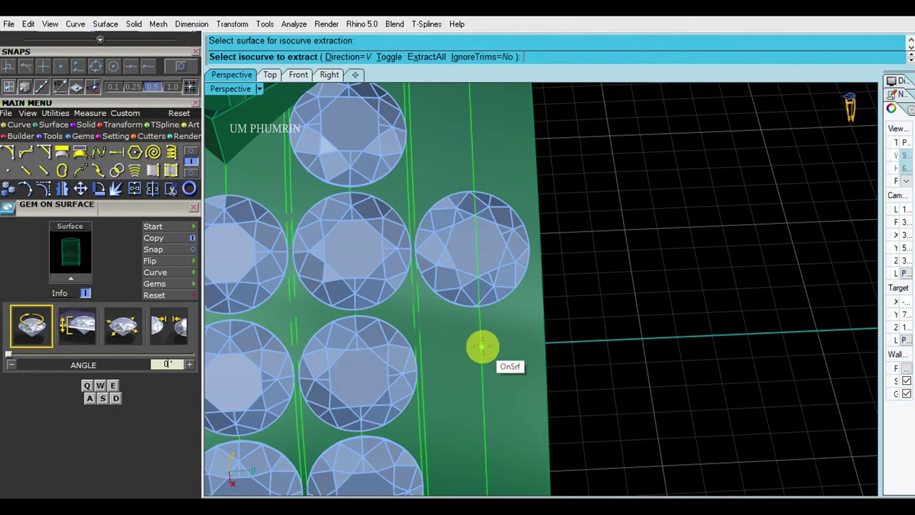
left_click(60, 68)
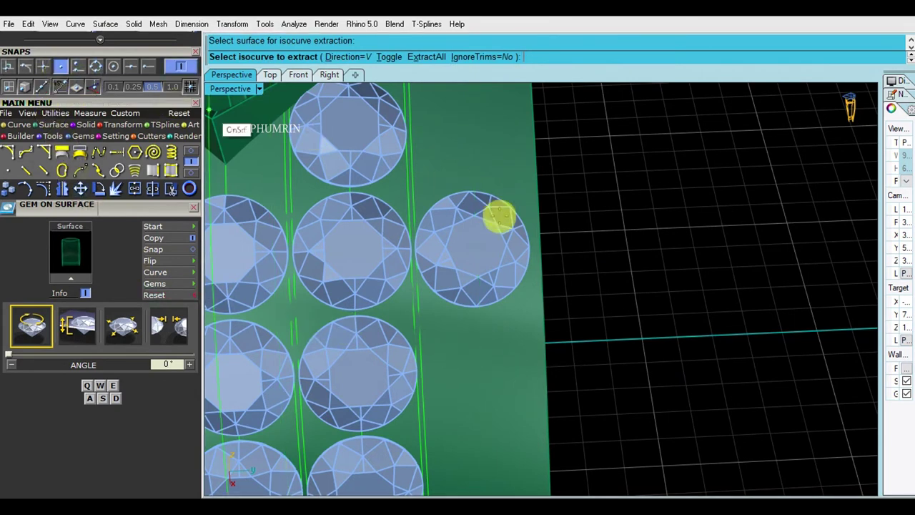
left_click(474, 248)
Step: Delete the temporary placement gem
key("Return")
left_click(501, 271)
right_click_drag(500, 272, 535, 241)
key("Delete")
type("d")
key("BackSpace")
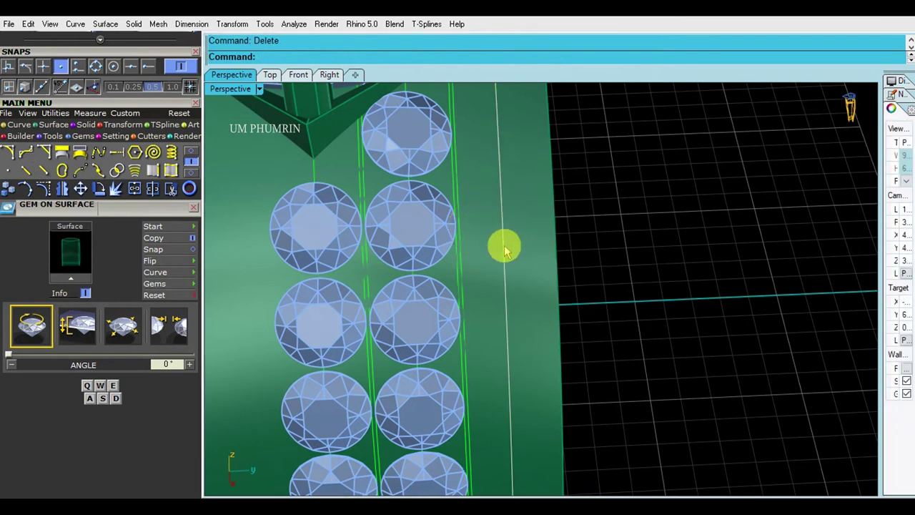
Step: Run gc on the new isocurve to lay a row of gems along it
left_click(503, 247)
type("gc")
key("Return")
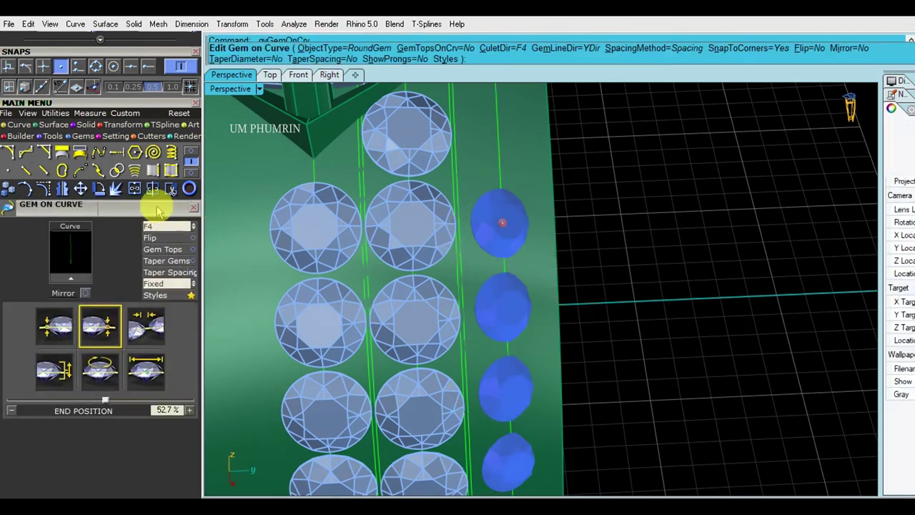
Step: Orient the new gems to the shank, start the row at the head and extend it downward
left_click(171, 228)
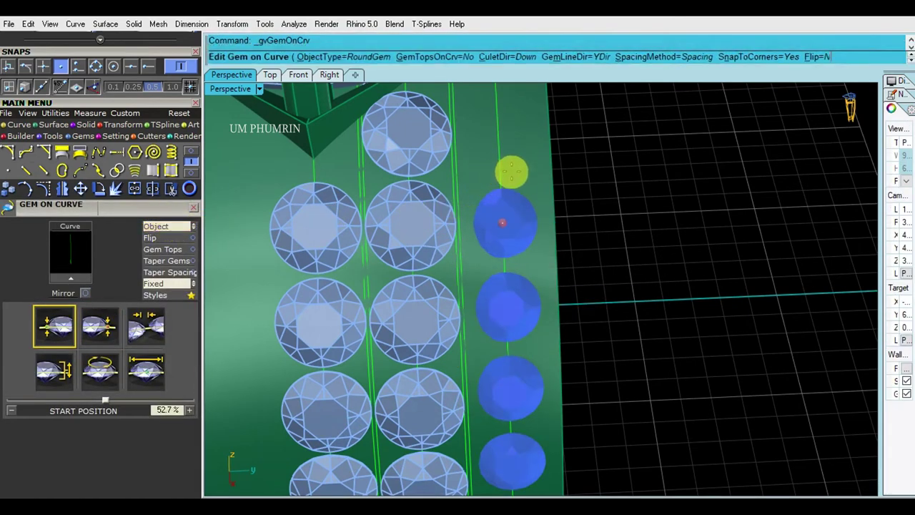
left_click(146, 332)
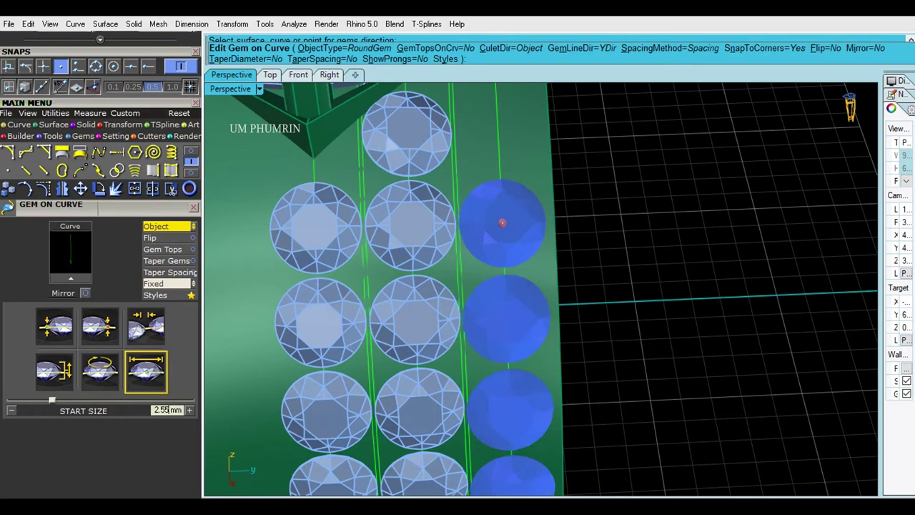
scroll(360, 369, "down", 5)
left_click_drag(428, 454, 431, 271)
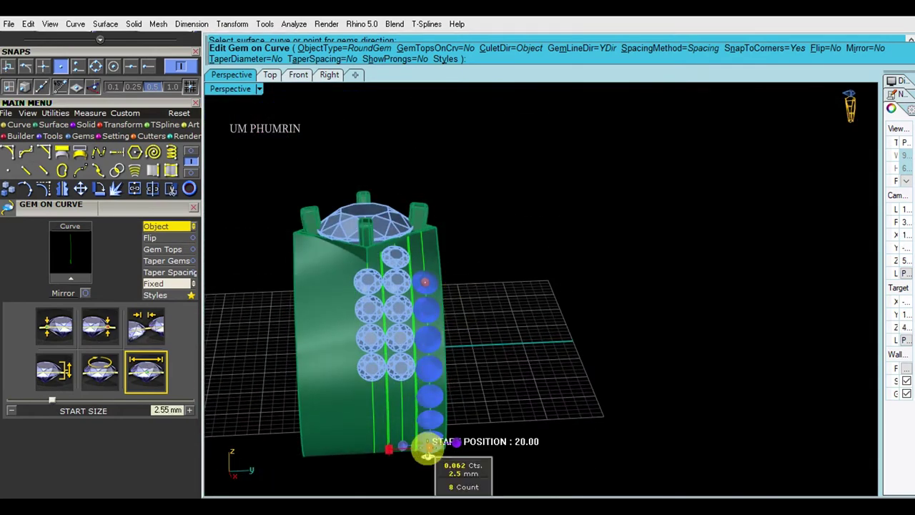
right_click_drag(442, 308, 333, 205)
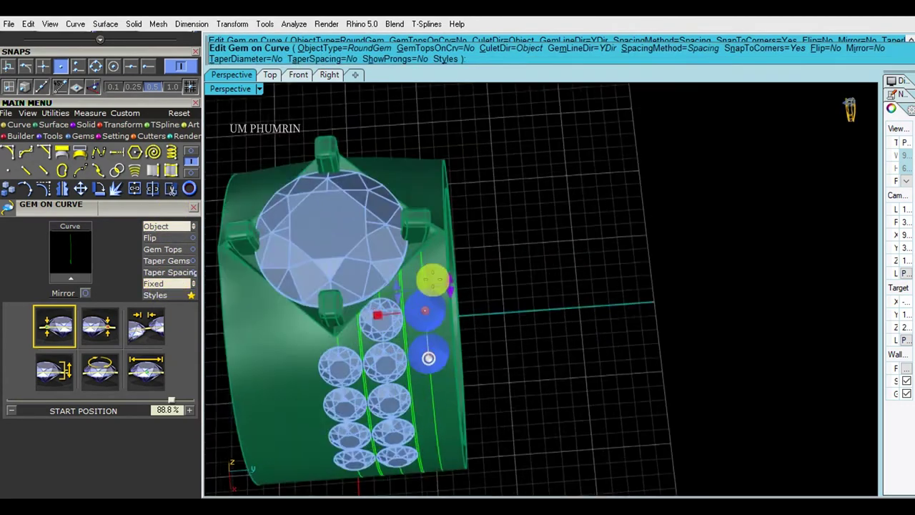
left_click_drag(427, 325, 427, 274)
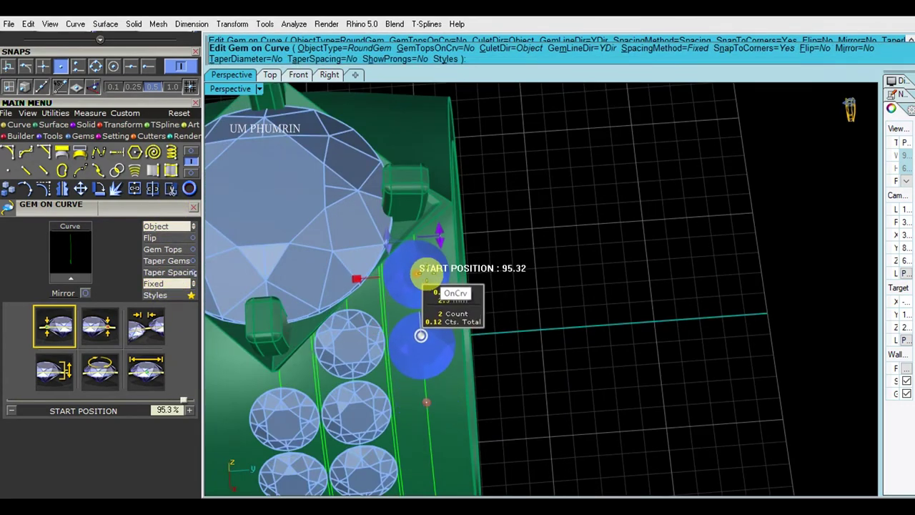
scroll(422, 286, "up", 3)
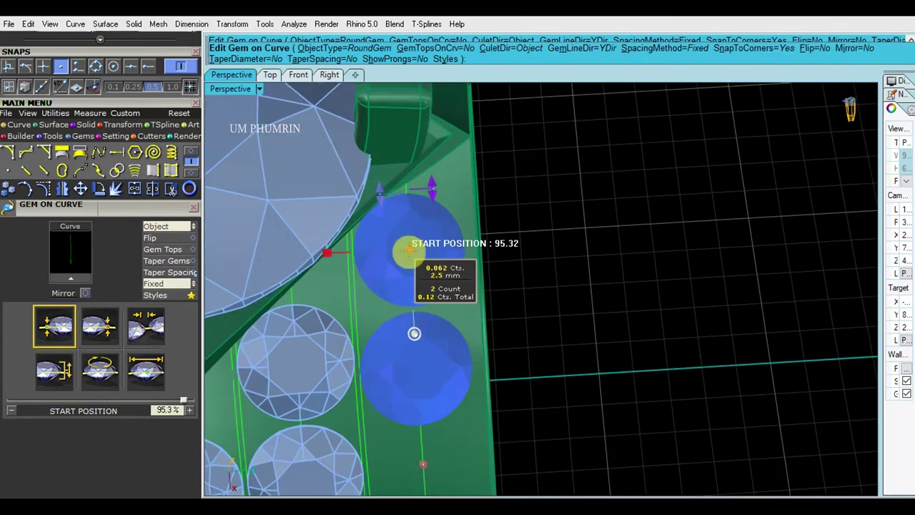
left_click_drag(409, 251, 426, 239)
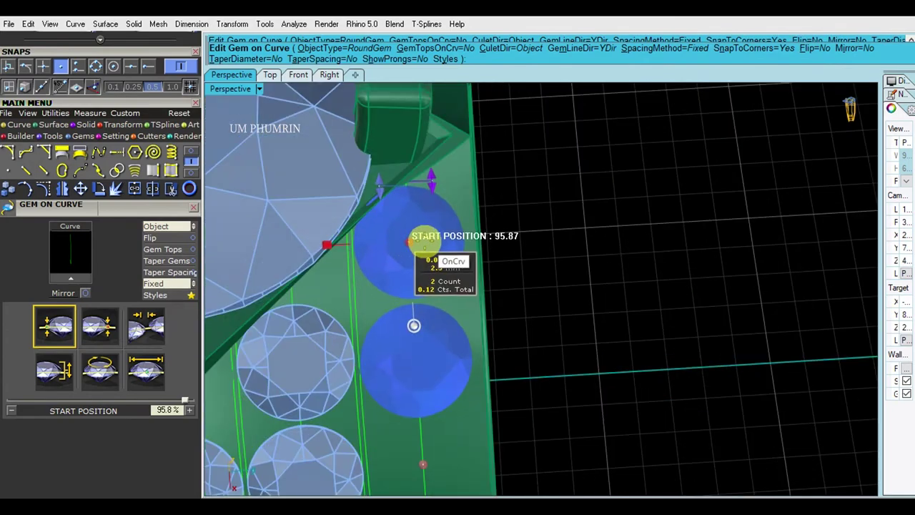
scroll(429, 244, "down", 5)
left_click_drag(443, 238, 448, 459)
Step: Space the outer row's six gems 0.1 mm apart and finish the row
mouse_move(476, 368)
right_mouse_down()
mouse_move(485, 285)
mouse_move(505, 284)
mouse_move(515, 269)
mouse_move(465, 282)
mouse_move(472, 242)
right_mouse_up()
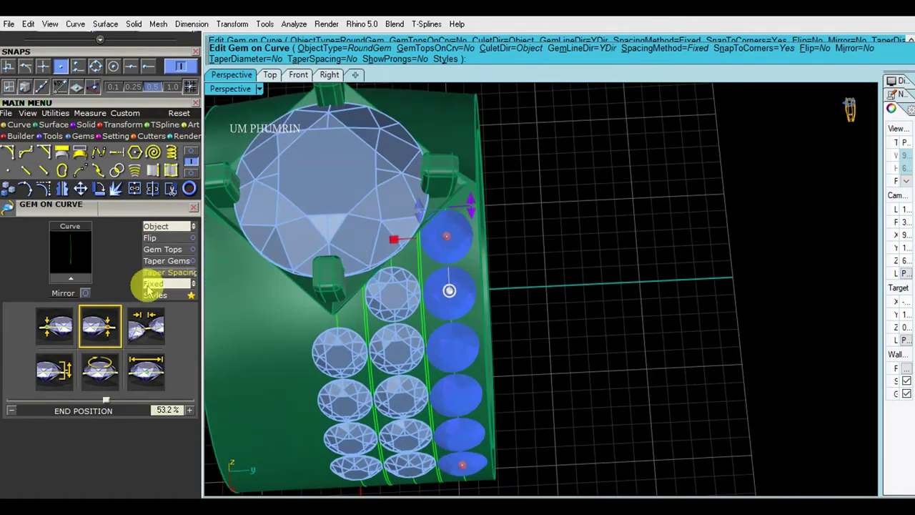
left_click(149, 328)
mouse_move(477, 351)
right_mouse_down()
mouse_move(562, 305)
mouse_move(575, 270)
mouse_move(564, 229)
mouse_move(601, 270)
mouse_move(577, 225)
mouse_move(529, 203)
right_mouse_up()
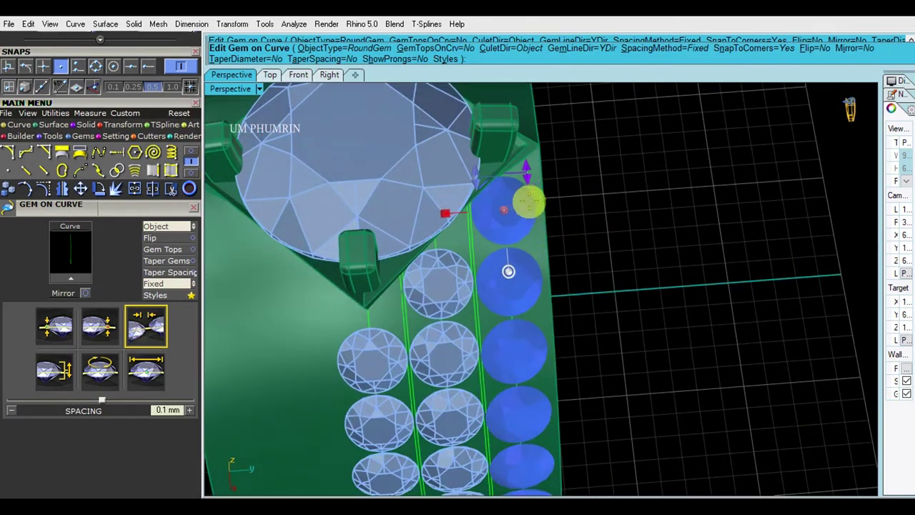
left_click_drag(503, 210, 503, 214)
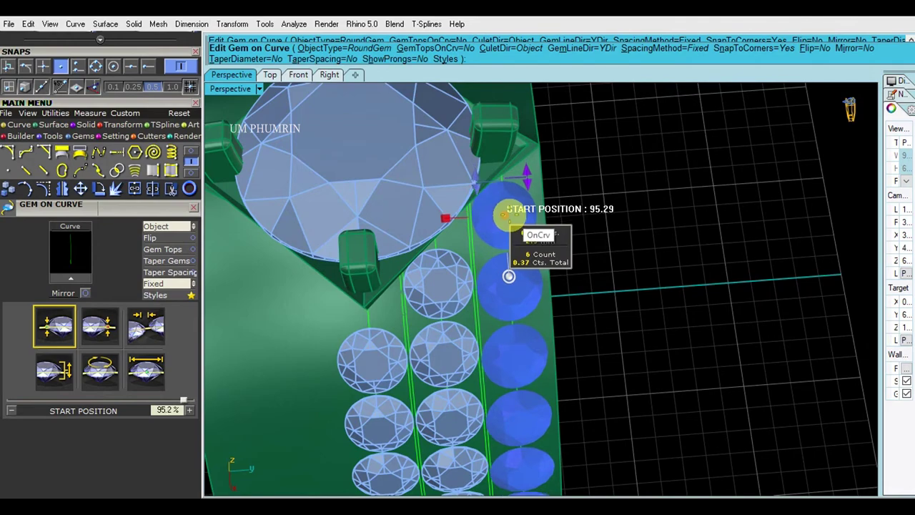
scroll(520, 215, "down", 3)
mouse_move(529, 207)
right_mouse_down()
mouse_move(535, 239)
mouse_move(538, 172)
right_mouse_up()
key("Return")
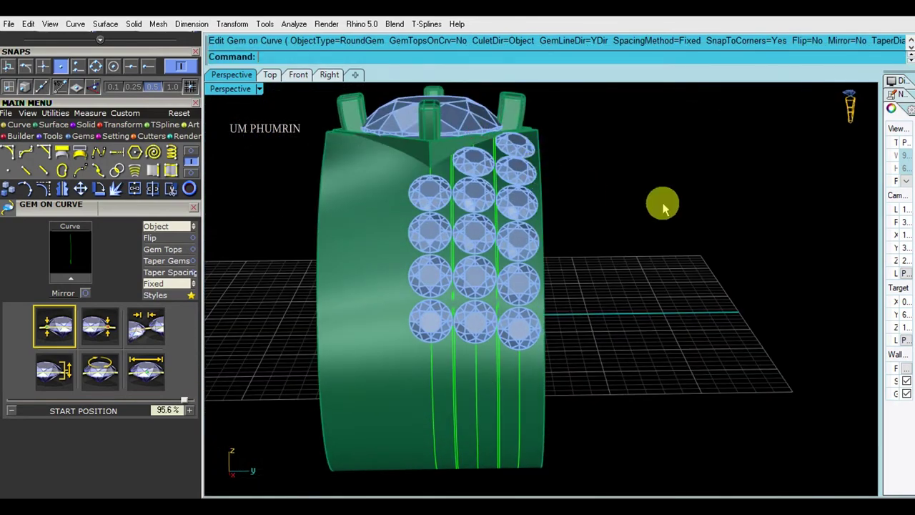
left_click(491, 292)
Step: Shift the middle gem row slightly up its curve
key("Return")
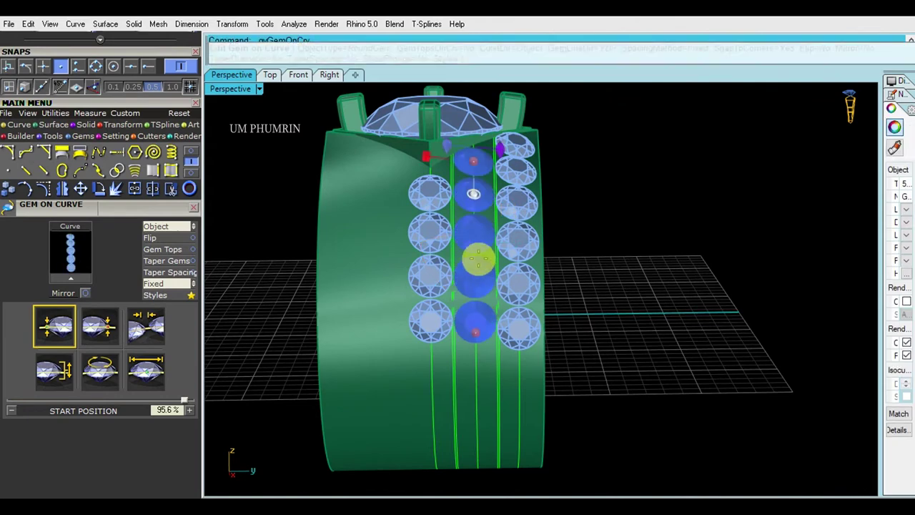
scroll(474, 171, "up", 2)
scroll(469, 173, "up", 2)
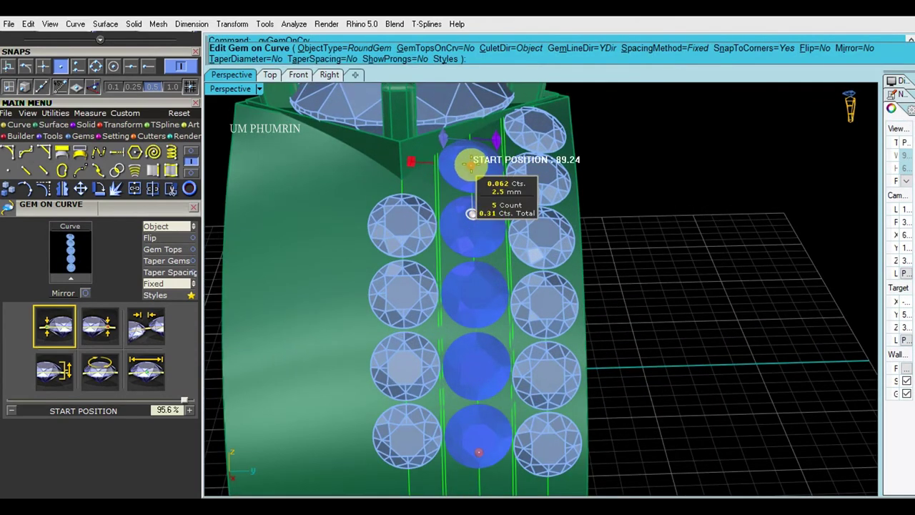
left_click_drag(479, 169, 486, 169)
mouse_move(521, 210)
right_mouse_down()
mouse_move(548, 229)
mouse_move(547, 198)
mouse_move(553, 205)
mouse_move(544, 216)
mouse_move(558, 292)
mouse_move(593, 251)
mouse_move(477, 292)
mouse_move(475, 315)
mouse_move(483, 260)
right_mouse_up()
key("Return")
Step: Space the left row's gems 0.2 mm apart and refine its start to 83.3%
left_click(476, 299)
double_click(475, 299)
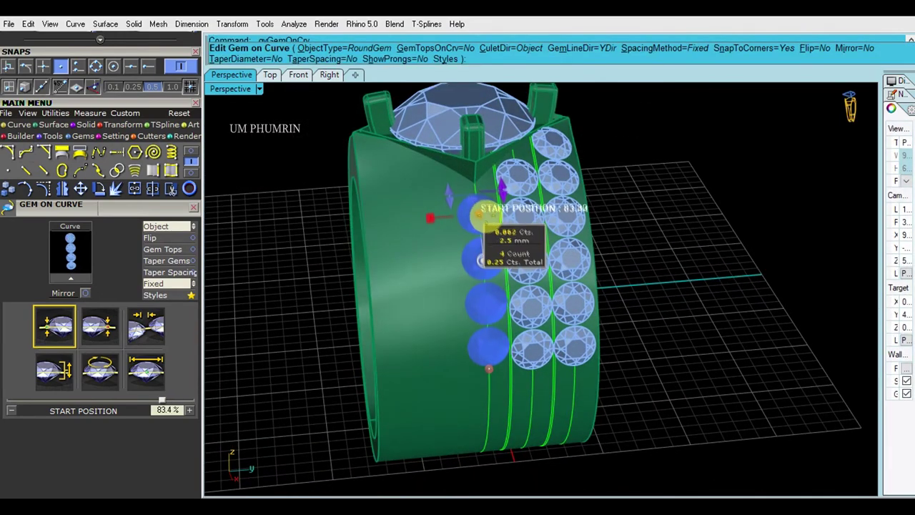
mouse_move(490, 198)
right_mouse_down()
mouse_move(486, 184)
mouse_move(502, 265)
mouse_move(498, 250)
right_mouse_up()
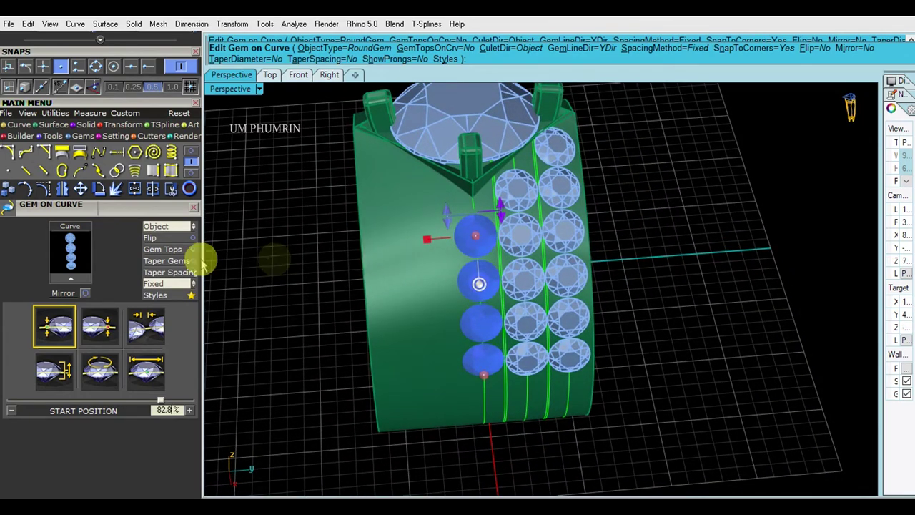
left_click(150, 327)
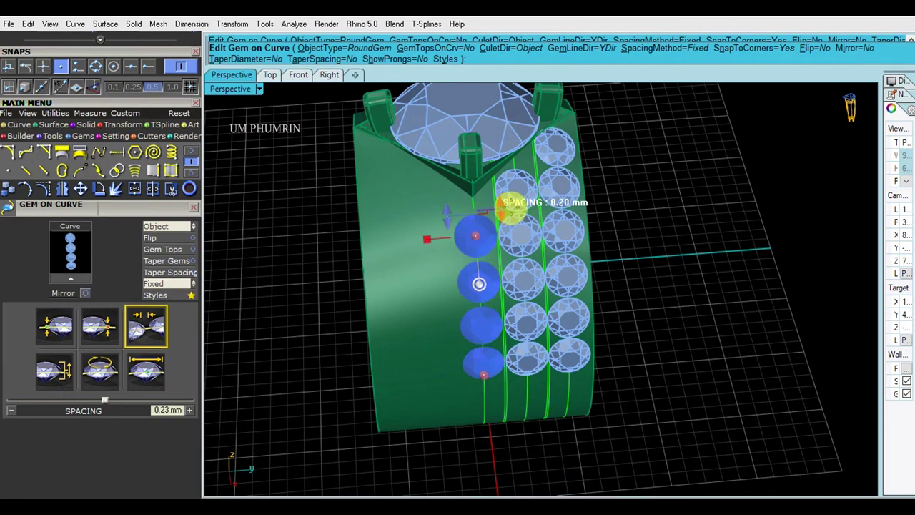
left_click(487, 229)
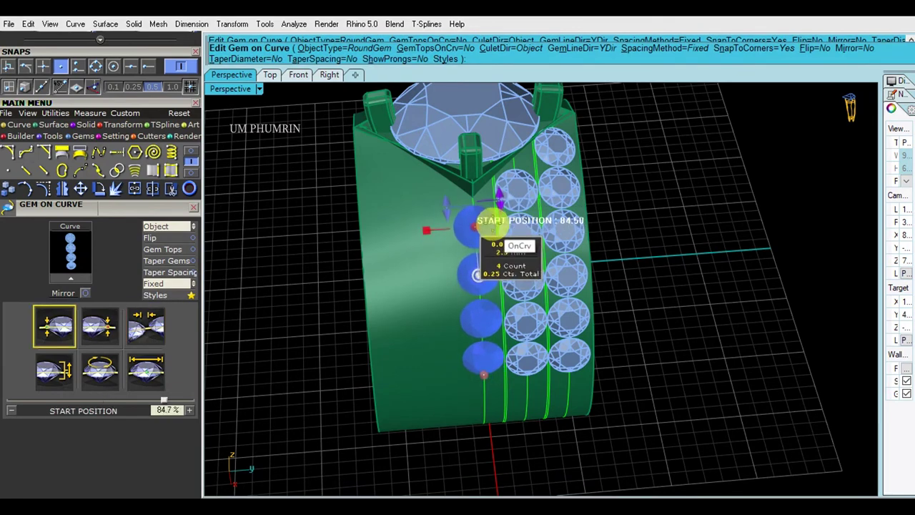
right_click_drag(527, 209, 533, 213)
mouse_move(536, 250)
right_mouse_down()
mouse_move(556, 224)
mouse_move(548, 198)
mouse_move(535, 207)
mouse_move(521, 266)
mouse_move(388, 265)
mouse_move(367, 209)
mouse_move(531, 241)
mouse_move(547, 271)
mouse_move(584, 225)
mouse_move(495, 179)
right_mouse_up()
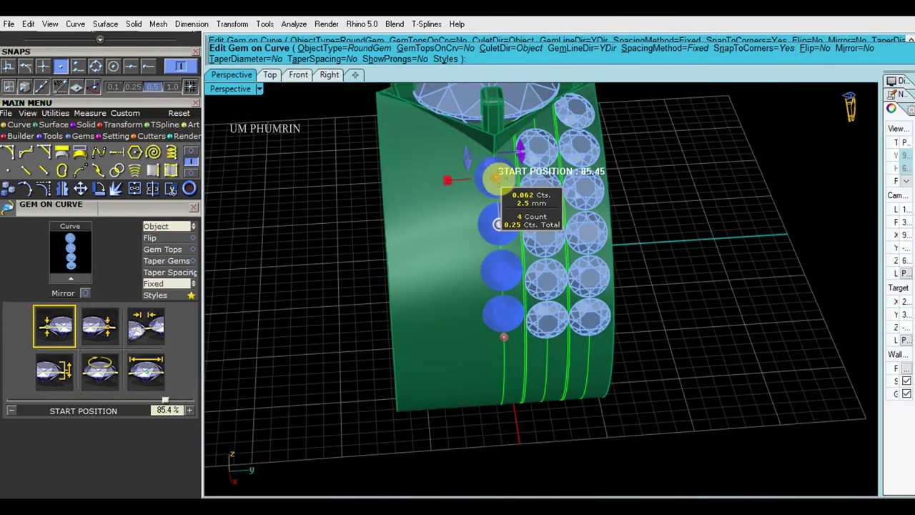
mouse_move(535, 259)
right_mouse_down()
mouse_move(536, 193)
mouse_move(535, 211)
right_mouse_up()
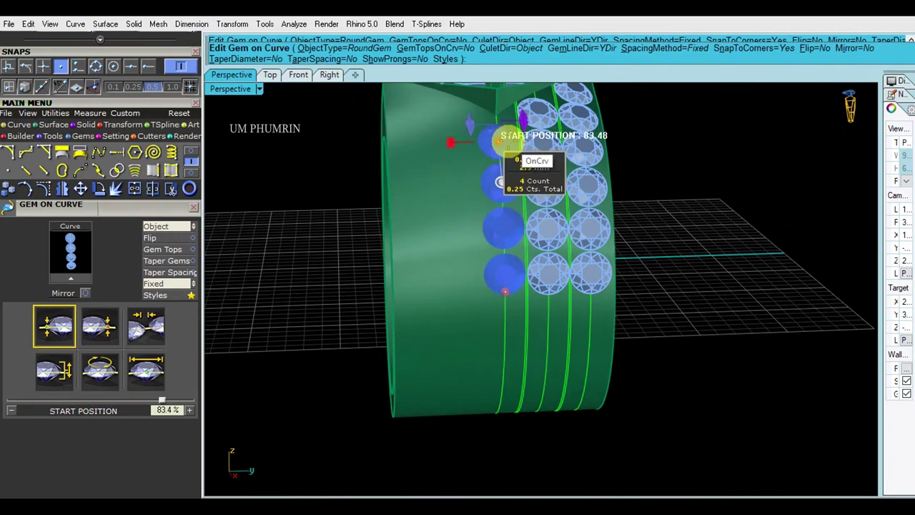
mouse_move(544, 161)
right_mouse_down()
mouse_move(537, 241)
mouse_move(595, 296)
mouse_move(674, 348)
mouse_move(699, 306)
mouse_move(558, 229)
mouse_move(523, 235)
mouse_move(556, 234)
mouse_move(586, 271)
mouse_move(608, 255)
mouse_move(622, 288)
right_mouse_up()
Step: Mirror the selected gem rows across a plane starting at 0, copying them to the opposite side
left_click(556, 235)
type("Mirror")
key("Return")
type("0")
key("Return")
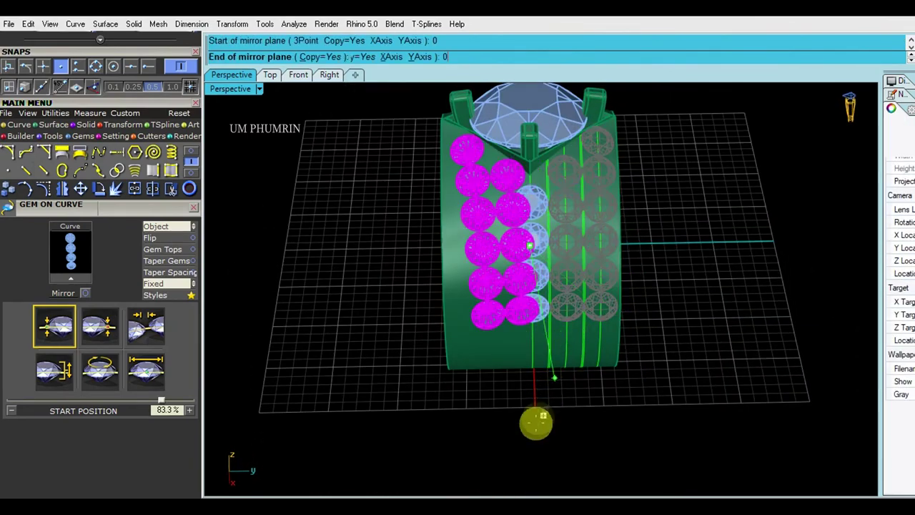
left_click(567, 385)
Step: Delete the unwanted mirrored gem copies and reopen Gem On Curve for the outer row
mouse_move(567, 385)
right_mouse_down()
mouse_move(674, 333)
mouse_move(705, 286)
mouse_move(633, 241)
mouse_move(640, 345)
mouse_move(698, 321)
mouse_move(496, 204)
mouse_move(598, 227)
mouse_move(658, 275)
mouse_move(627, 260)
mouse_move(695, 247)
right_mouse_up()
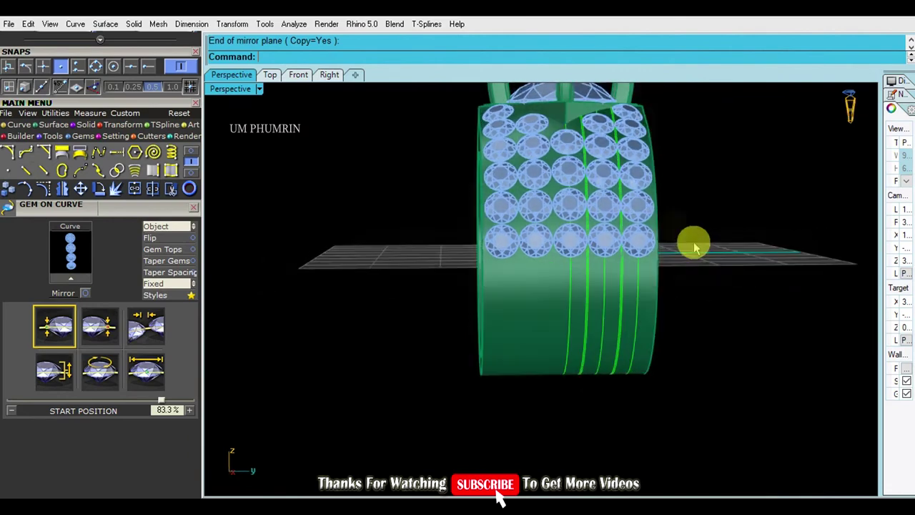
mouse_move(441, 172)
right_mouse_down()
mouse_move(653, 164)
mouse_move(555, 170)
mouse_move(453, 210)
mouse_move(556, 281)
mouse_move(525, 309)
right_mouse_up()
mouse_move(552, 277)
left_mouse_down()
mouse_move(582, 262)
mouse_move(729, 298)
left_mouse_up()
right_click_drag(730, 298, 620, 301)
mouse_move(461, 270)
right_mouse_down()
mouse_move(705, 248)
mouse_move(719, 237)
mouse_move(590, 281)
right_mouse_up()
key("Return")
mouse_move(620, 248)
right_mouse_down()
mouse_move(587, 265)
mouse_move(541, 336)
right_mouse_up()
key("Return")
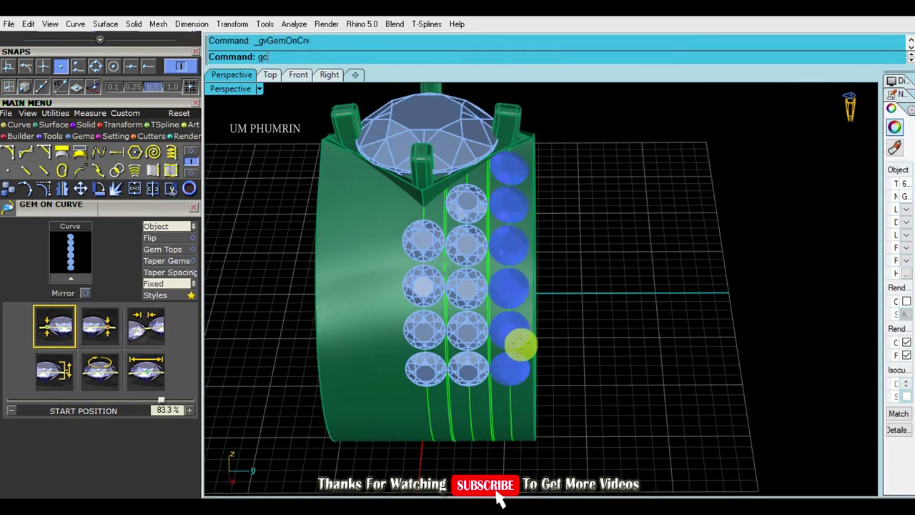
Step: Shorten the outer row to five gems, the middle row by one, and the left row to three
left_click_drag(515, 337, 517, 341)
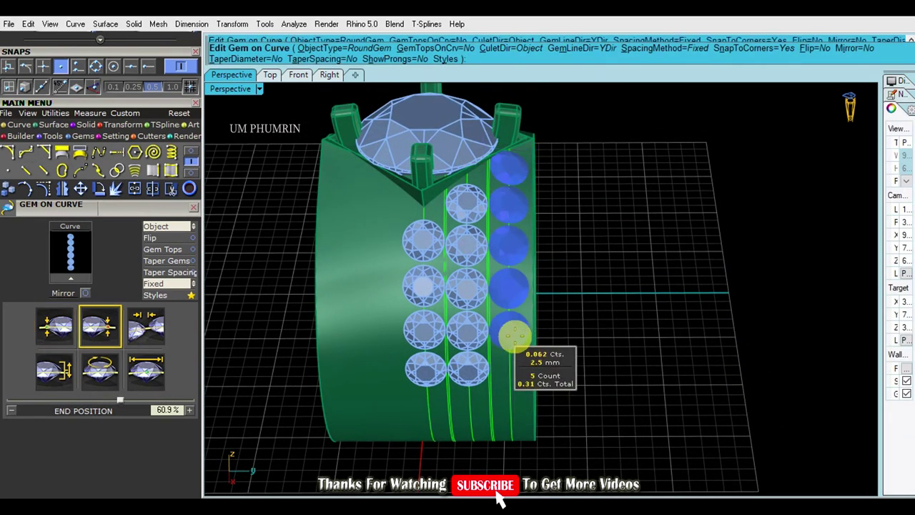
right_click(472, 370)
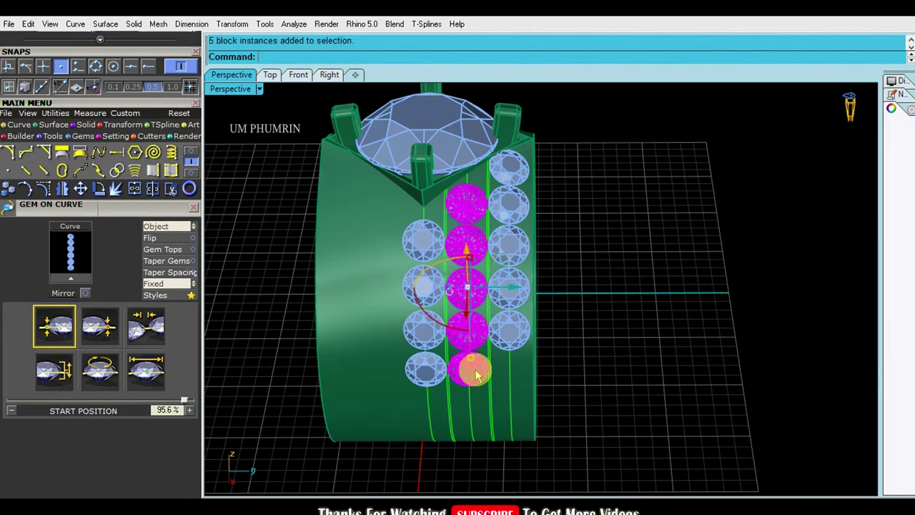
right_click(548, 363)
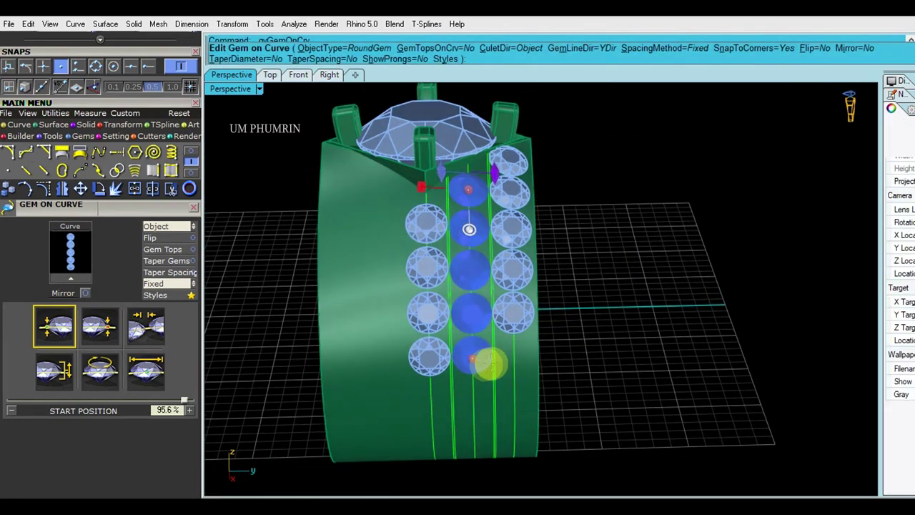
left_click_drag(472, 361, 478, 323)
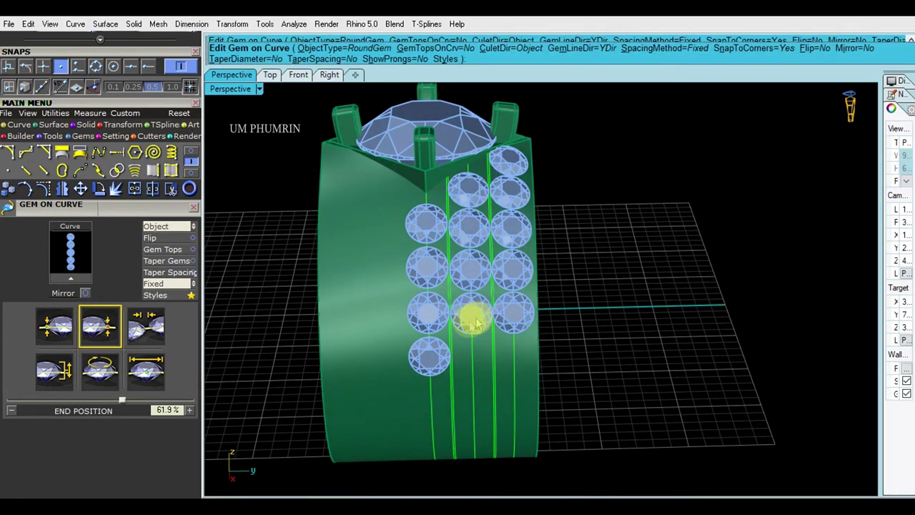
left_click(434, 361)
right_click(434, 355)
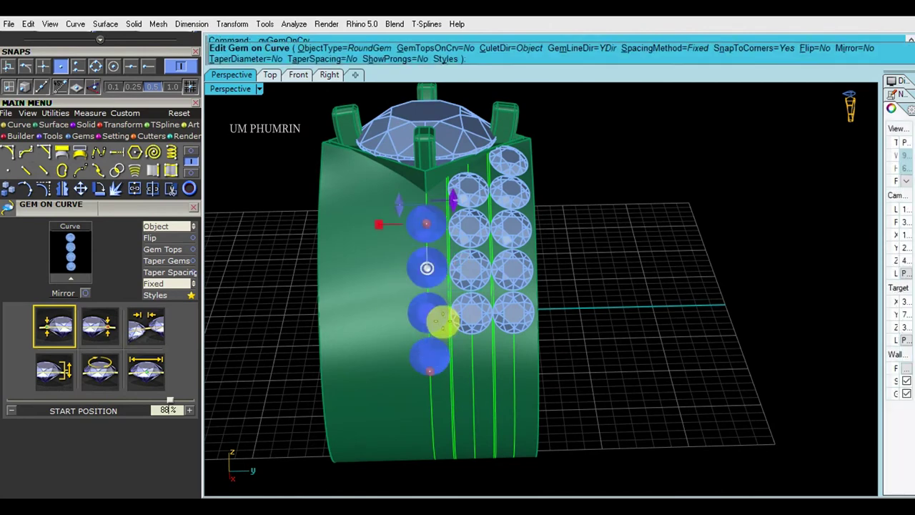
left_click_drag(428, 369, 461, 265)
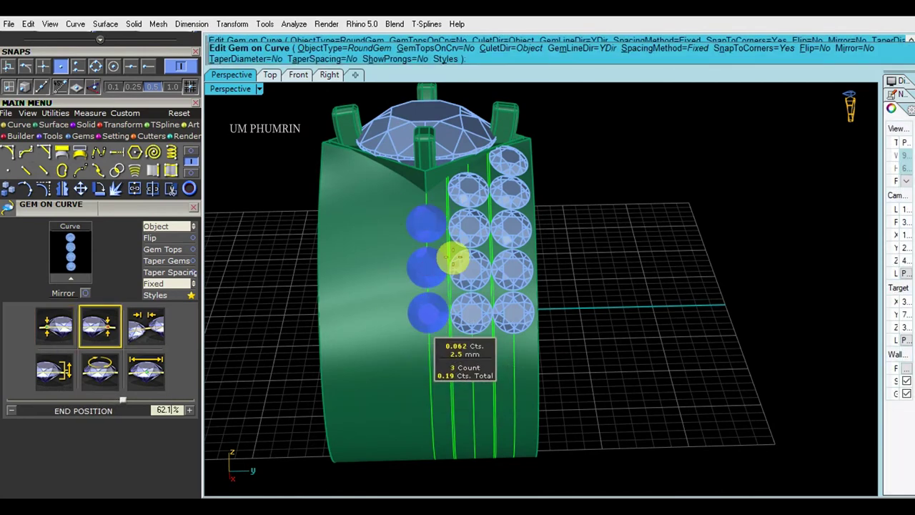
scroll(452, 269, "up", 3)
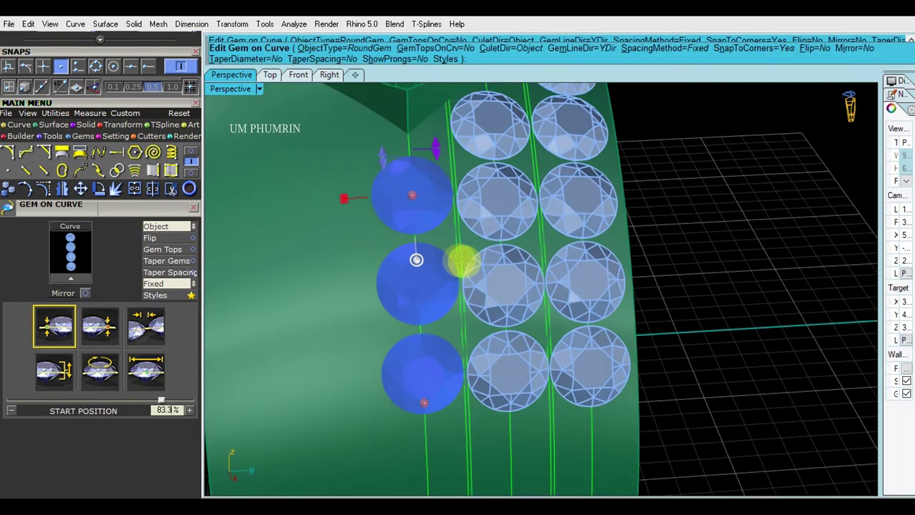
key("Return")
scroll(473, 262, "down", 5)
Step: Mirror the shortened gem rows onto the other side of the shank, then deselect
left_click(502, 265)
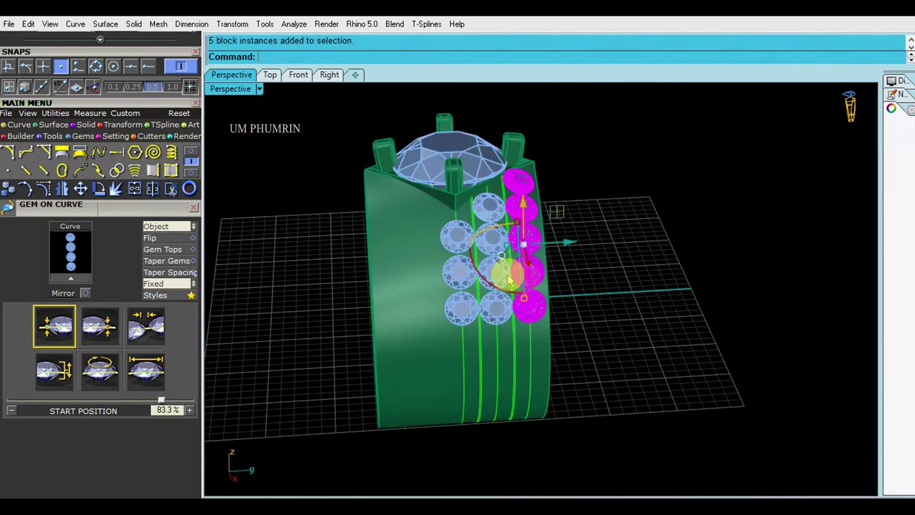
left_click(509, 270, "shift")
right_click_drag(509, 270, 596, 238)
type("M")
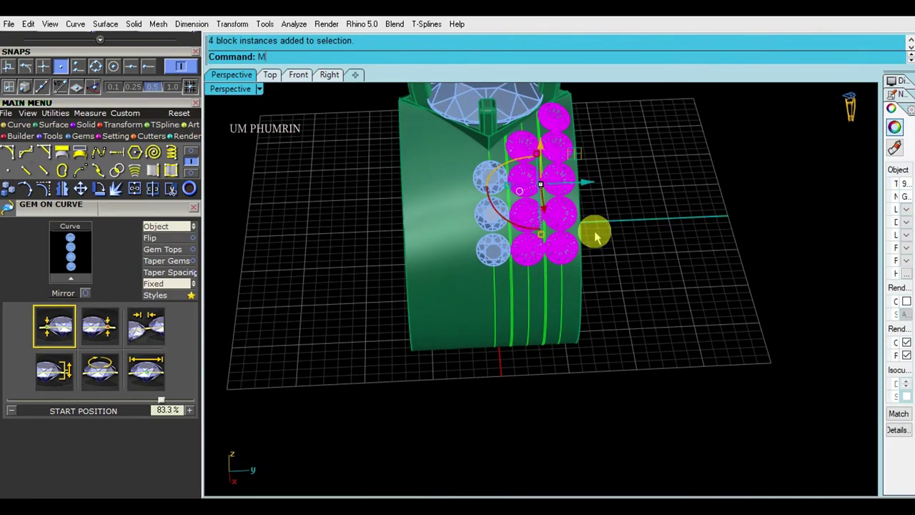
left_click(501, 354)
left_click(515, 384)
mouse_move(635, 377)
right_mouse_down()
mouse_move(619, 277)
mouse_move(676, 309)
mouse_move(687, 265)
mouse_move(593, 300)
mouse_move(559, 254)
right_mouse_up()
scroll(619, 278, "down", 2)
scroll(619, 277, "up", 3)
left_click(593, 300)
left_click(654, 310)
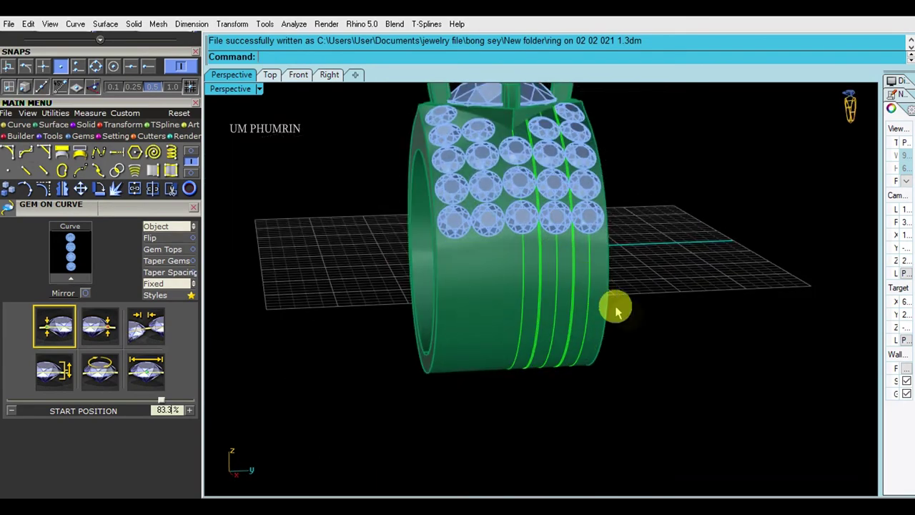
Step: Add small prongs between the pavé gems from an elevated view of the ring
scroll(617, 309, "down", 3)
mouse_move(691, 308)
right_mouse_down()
mouse_move(680, 351)
mouse_move(637, 318)
right_mouse_up()
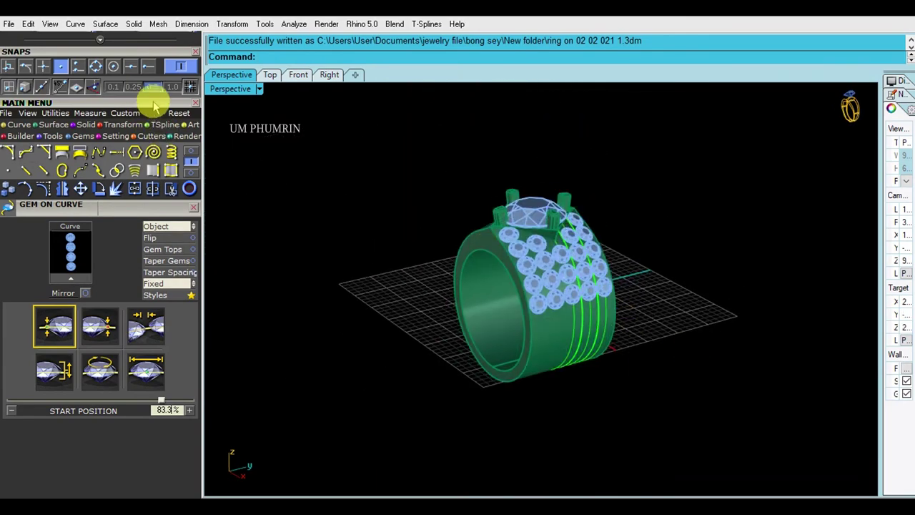
scroll(153, 229, "up", 3)
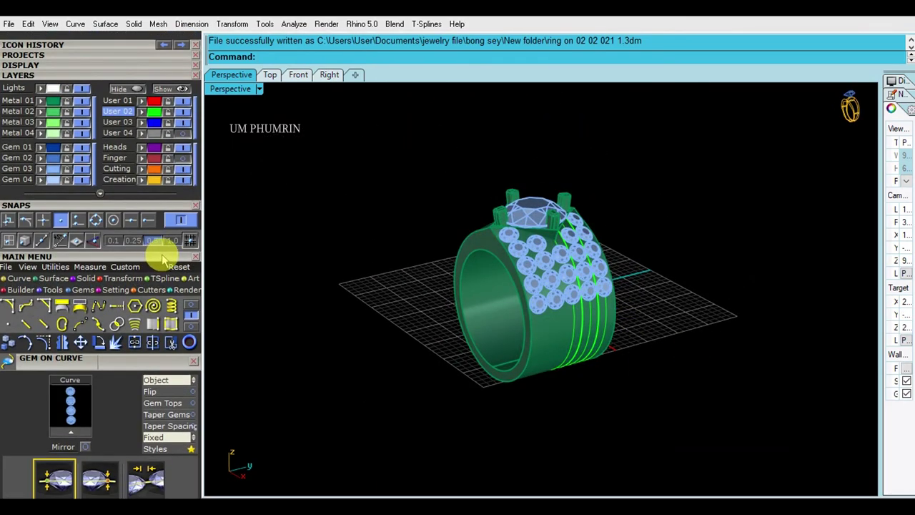
mouse_move(675, 221)
right_mouse_down()
mouse_move(628, 268)
mouse_move(689, 374)
mouse_move(677, 327)
mouse_move(692, 326)
right_mouse_up()
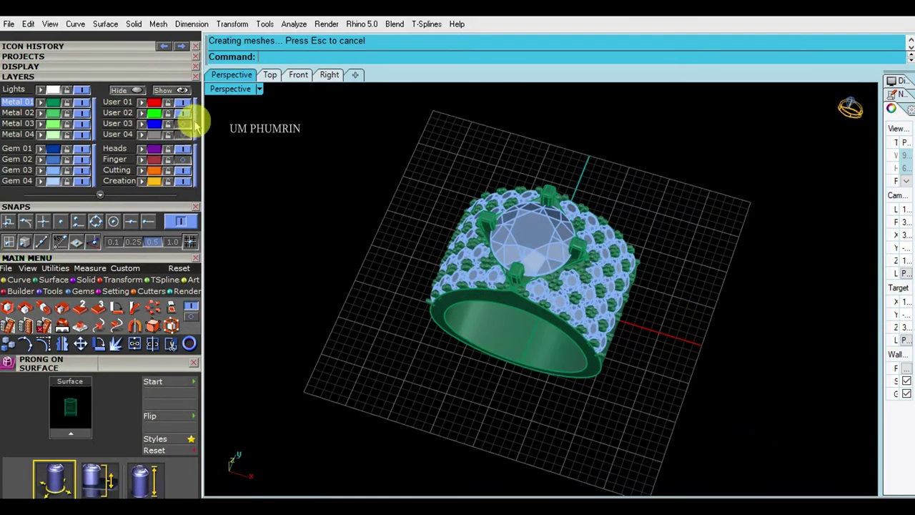
Step: Switch the Perspective view to Plastic display and restore the four-view layout
left_click(236, 95)
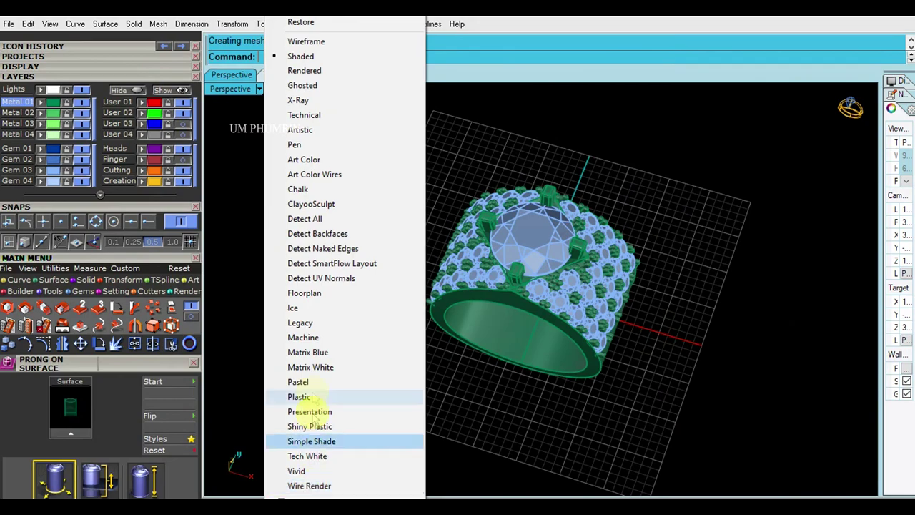
left_click(404, 394)
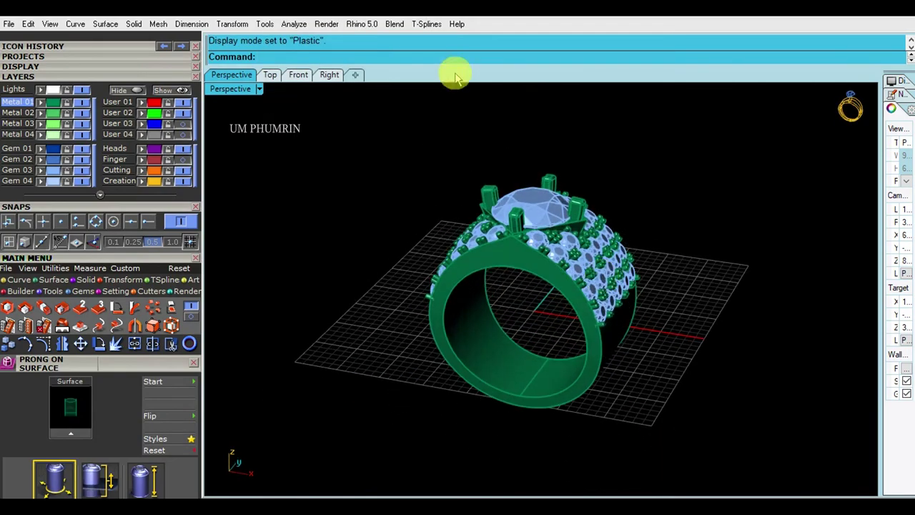
double_click(236, 92)
scroll(402, 151, "down", 3)
scroll(422, 172, "down", 3)
scroll(404, 154, "up", 2)
scroll(419, 179, "down", 3)
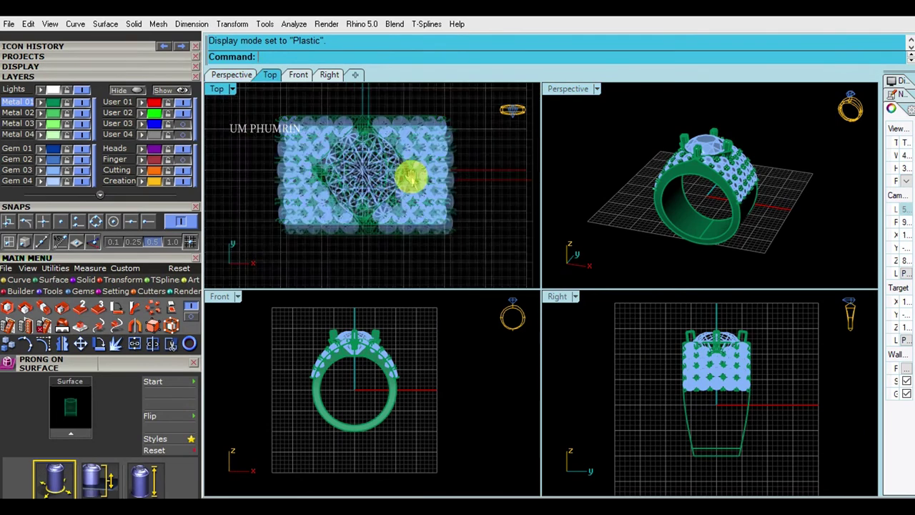
Step: Set the Top view to Plastic display and adjust the Front and Perspective views
left_click(223, 90)
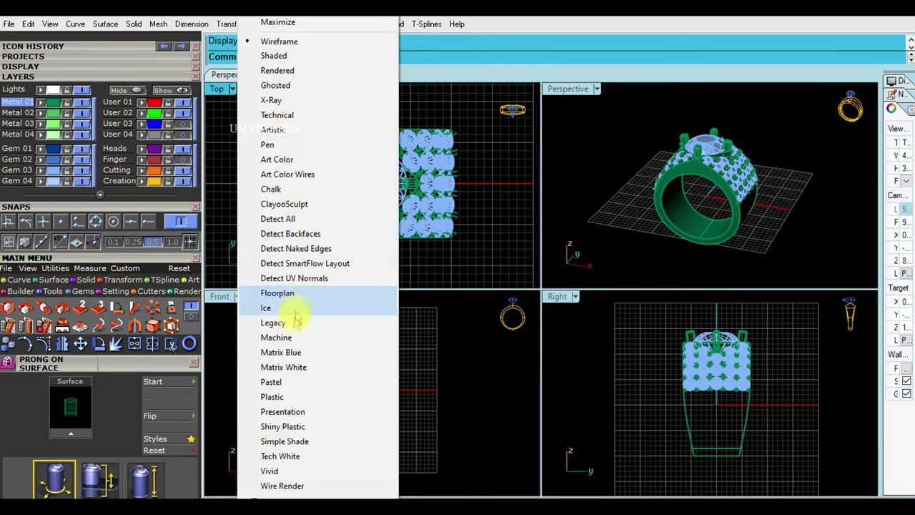
left_click(344, 405)
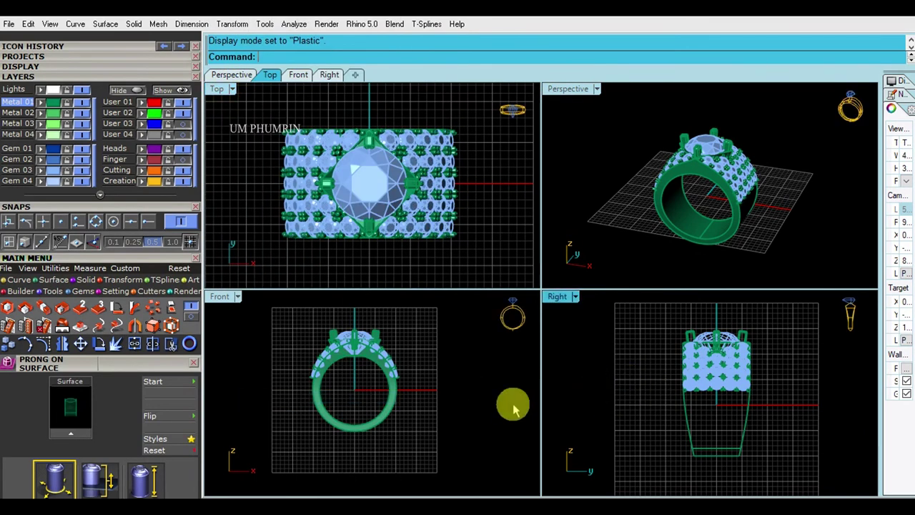
left_click(474, 408)
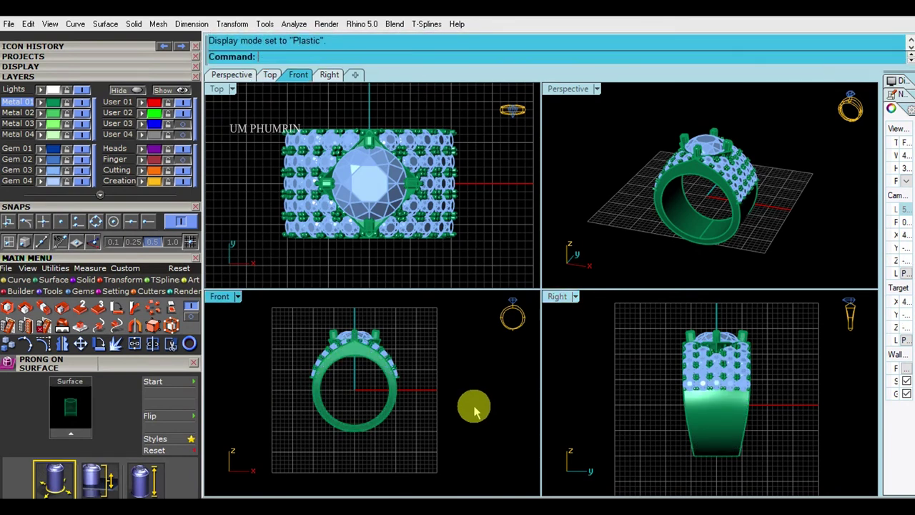
right_click_drag(457, 401, 458, 414)
mouse_move(689, 223)
right_mouse_down()
mouse_move(675, 231)
mouse_move(715, 205)
mouse_move(736, 213)
mouse_move(724, 239)
mouse_move(763, 205)
mouse_move(758, 214)
right_mouse_up()
right_click_drag(453, 204, 411, 204)
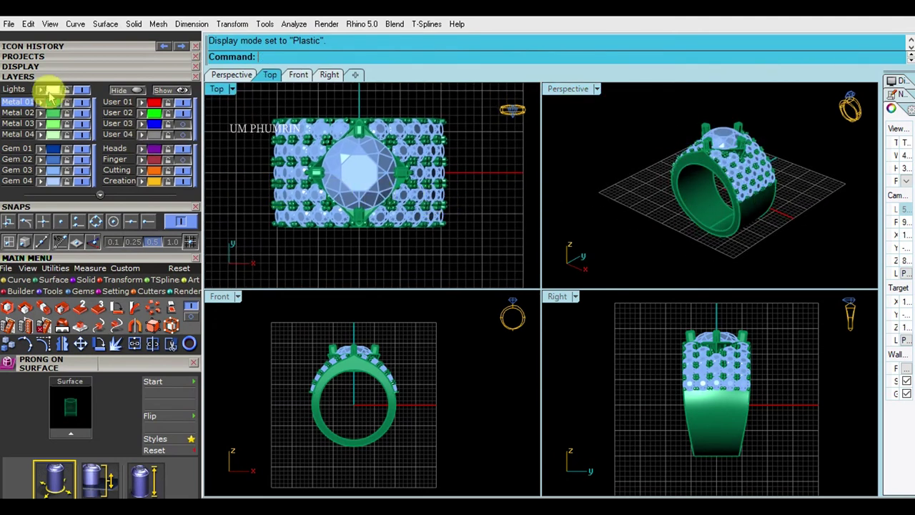
Step: Turn off the grid in all views and maximize the Perspective view
left_click(60, 67)
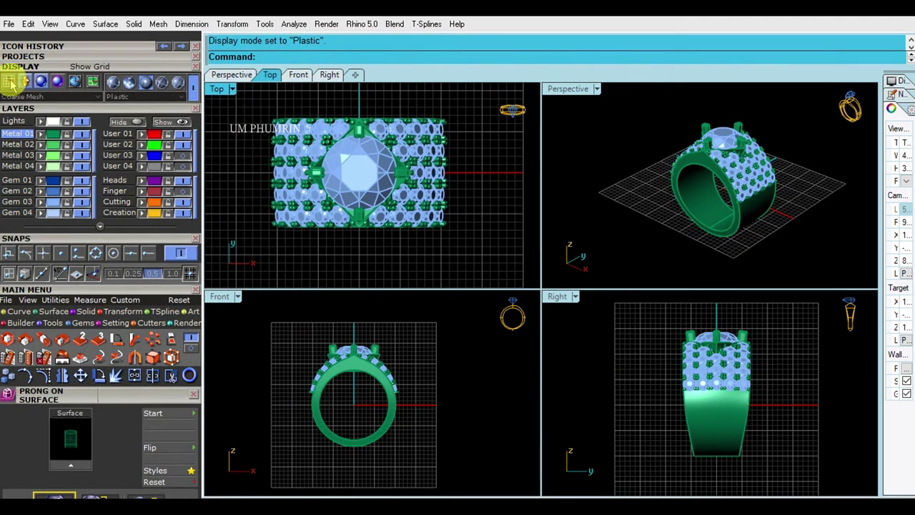
left_click(10, 82)
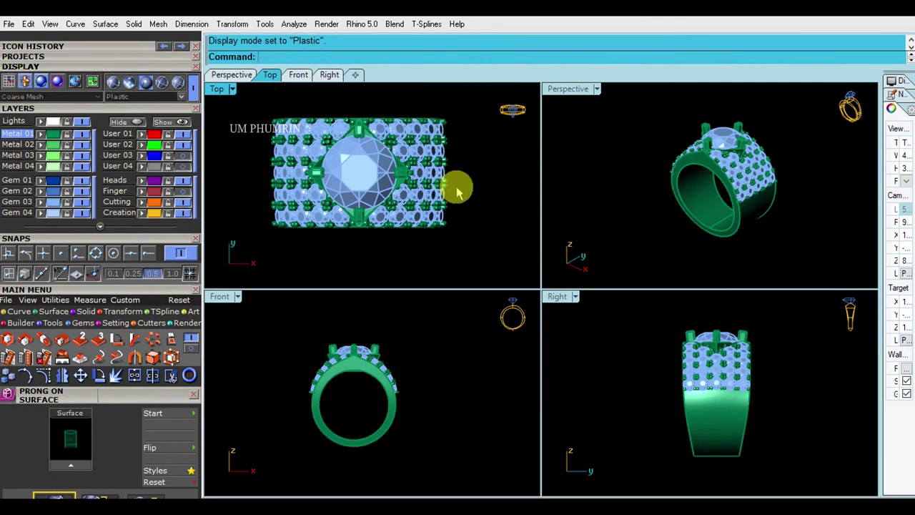
right_click_drag(457, 190, 454, 184)
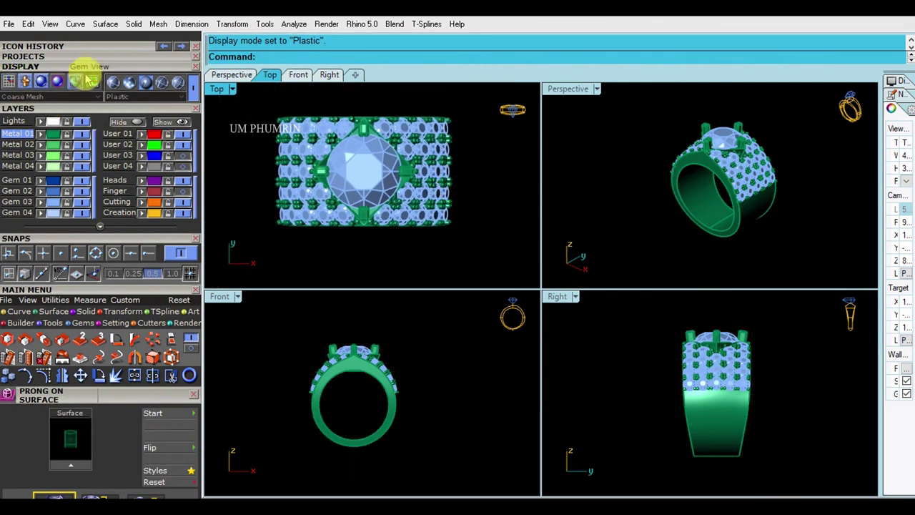
left_click(96, 67)
scroll(425, 318, "up", 3)
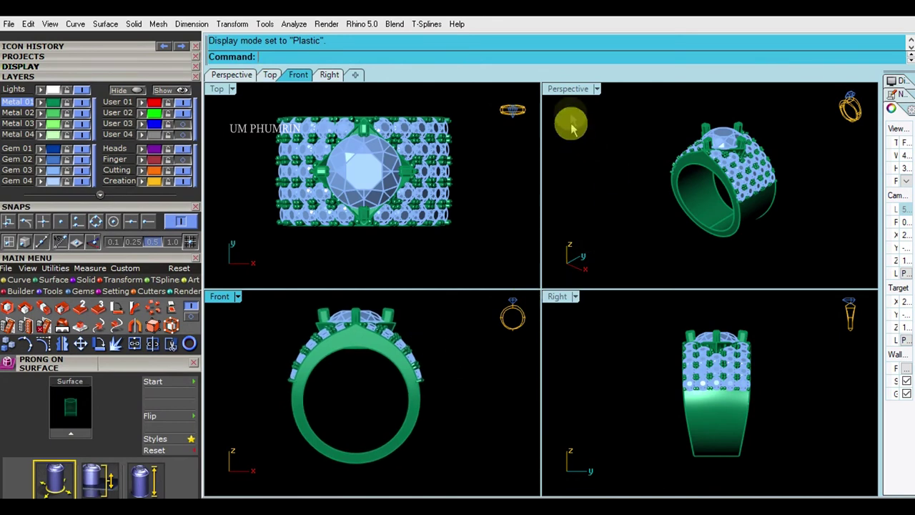
double_click(570, 90)
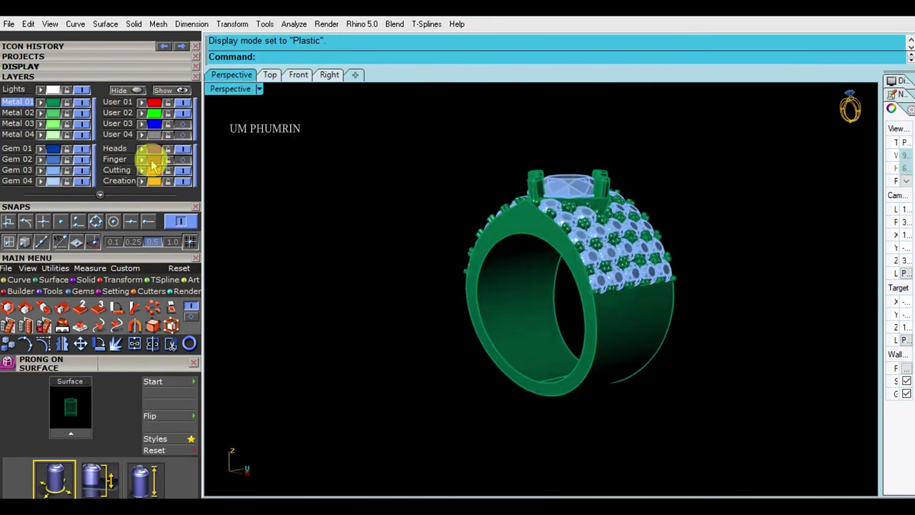
Step: Extrude the ring's inner circle into a cylinder through the ring and raise it slightly
left_click(536, 245)
right_click(494, 248)
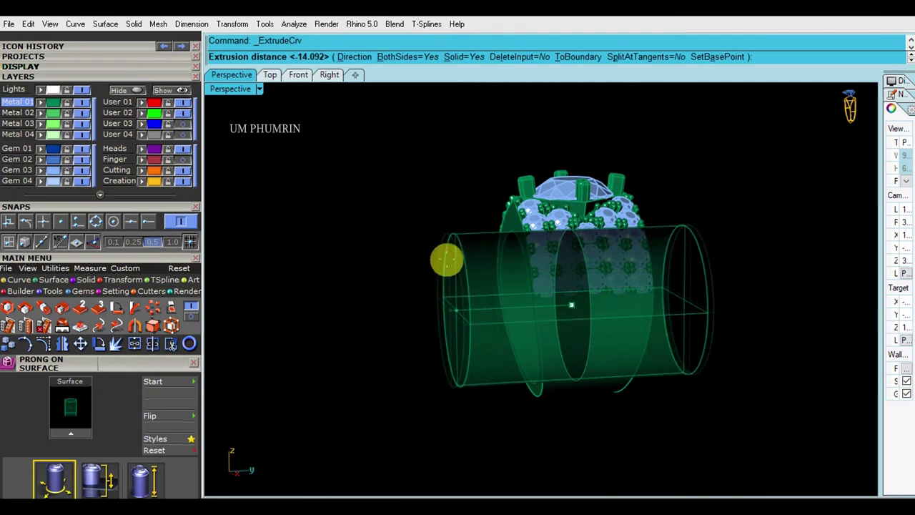
right_click_drag(445, 257, 267, 245)
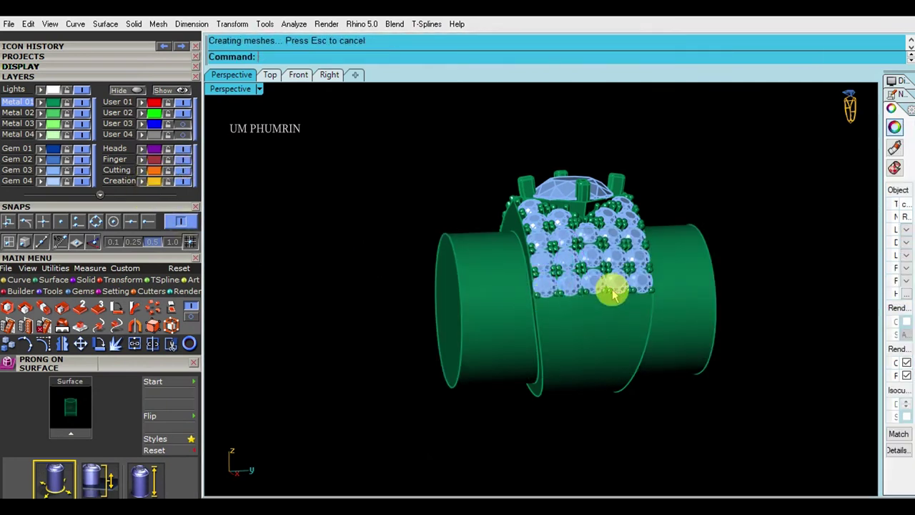
right_click_drag(593, 307, 522, 306)
left_click(522, 306)
right_click_drag(544, 261, 567, 259)
scroll(546, 271, "up", 2)
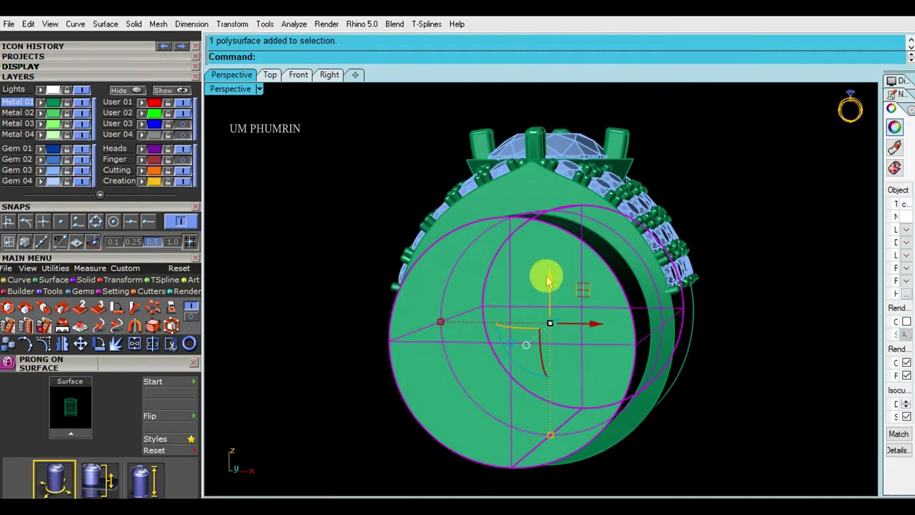
left_click_drag(565, 265, 572, 261)
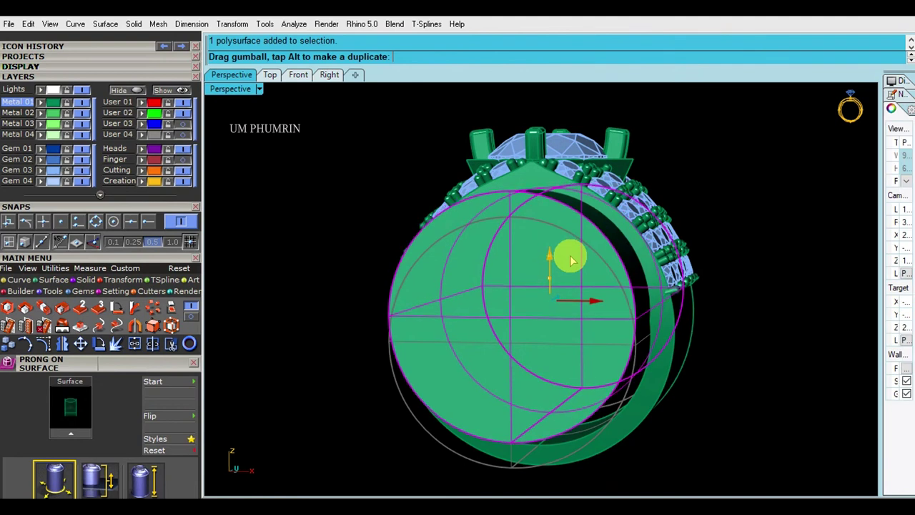
left_click_drag(572, 262, 572, 264)
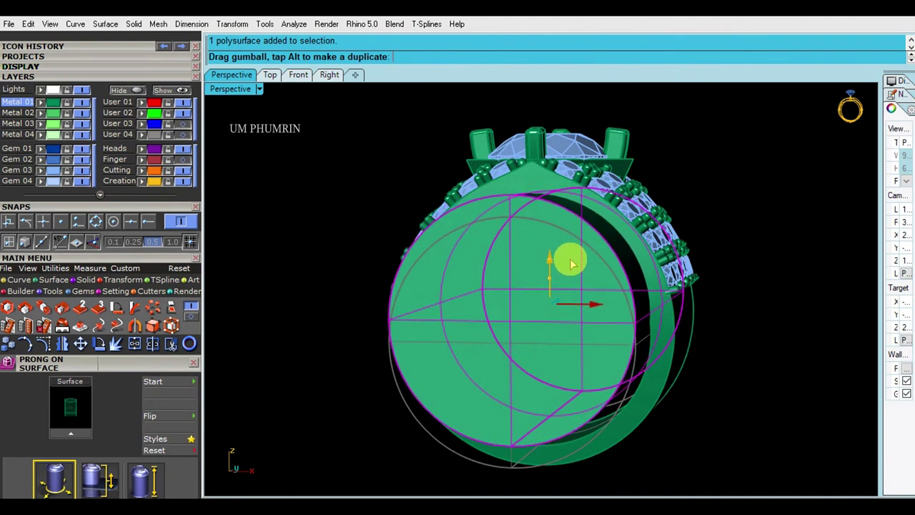
Step: Subtract the cylinder from the four-prong head with BooleanDifference
left_click(627, 167)
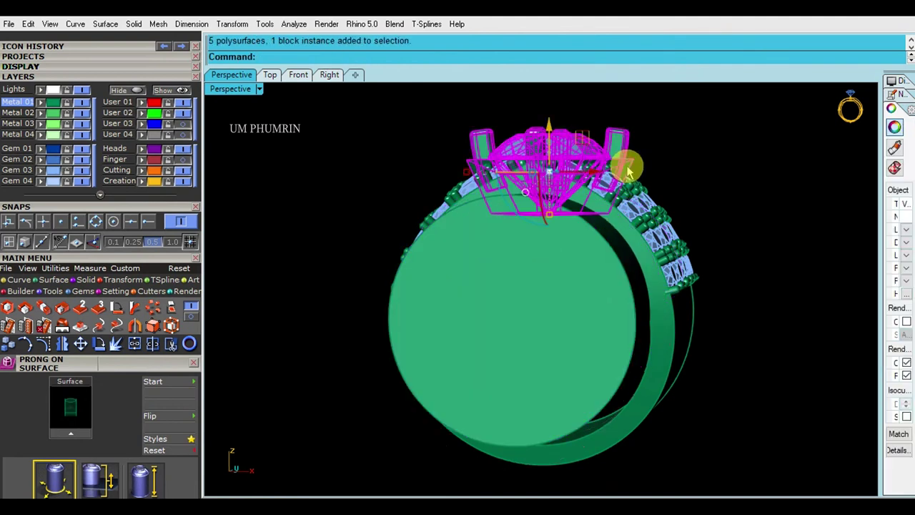
type("bd")
key("Return")
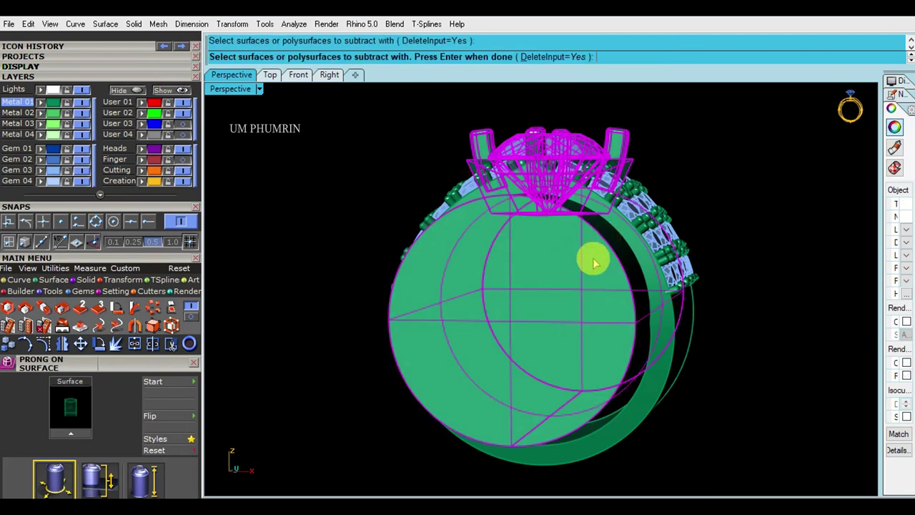
left_click(593, 255)
key("Return")
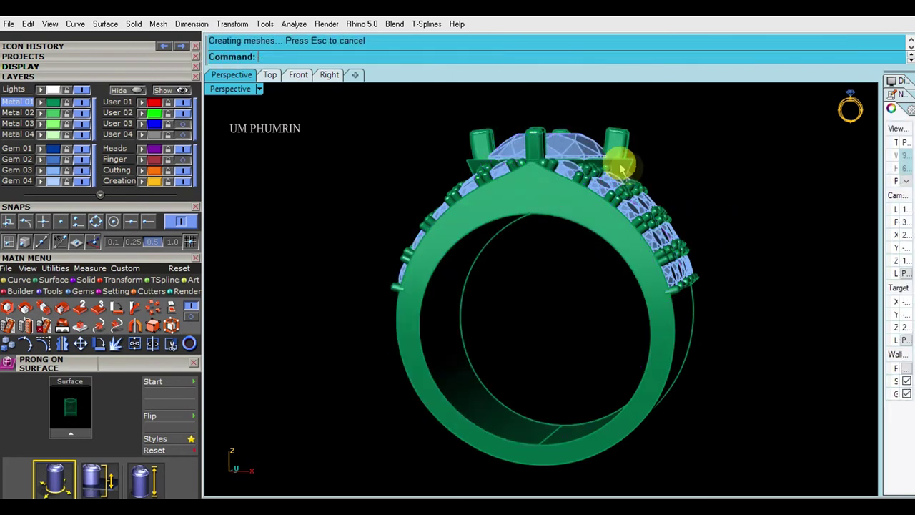
mouse_move(720, 198)
right_mouse_down()
mouse_move(587, 311)
mouse_move(478, 338)
right_mouse_up()
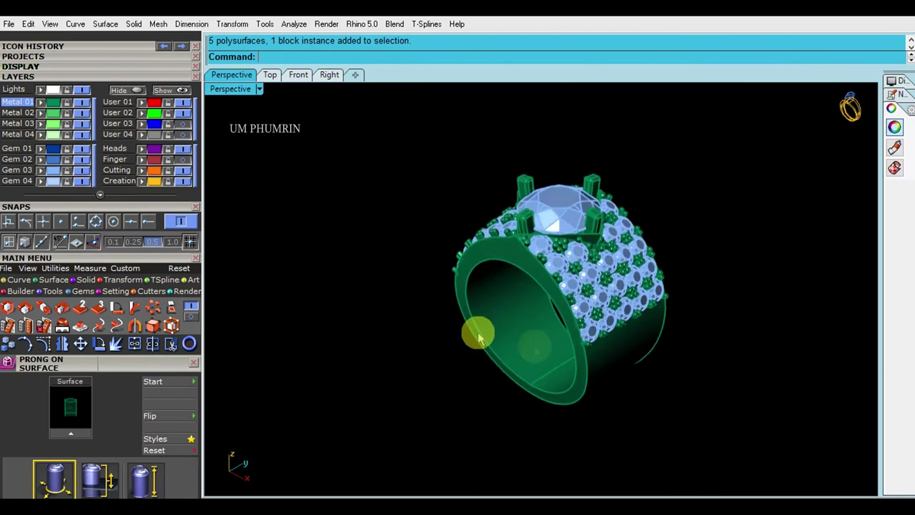
double_click(243, 88)
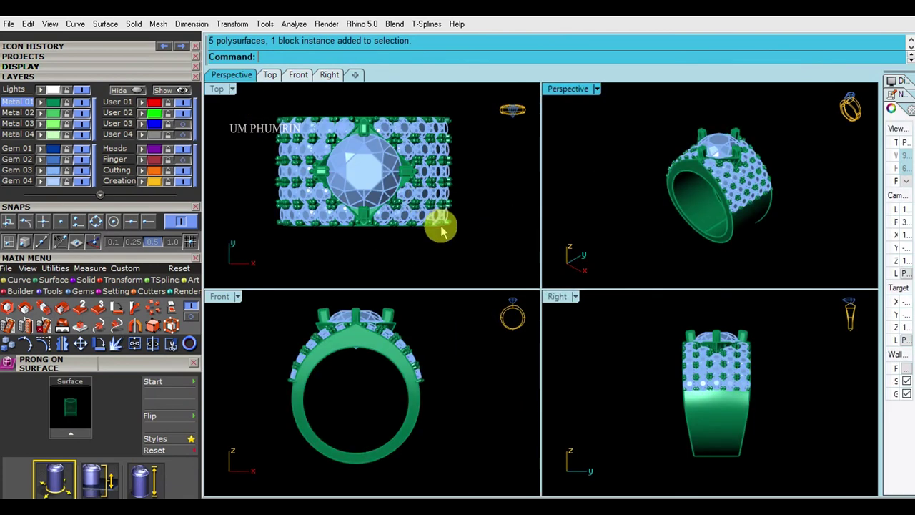
right_click_drag(454, 347, 443, 339)
right_click_drag(465, 212, 462, 219)
mouse_move(692, 218)
right_mouse_down()
mouse_move(705, 198)
mouse_move(725, 210)
mouse_move(716, 205)
mouse_move(726, 200)
mouse_move(725, 225)
mouse_move(717, 212)
right_mouse_up()
mouse_move(740, 367)
right_mouse_down("ctrl")
mouse_move(741, 333)
mouse_move(748, 363)
right_mouse_up("ctrl")
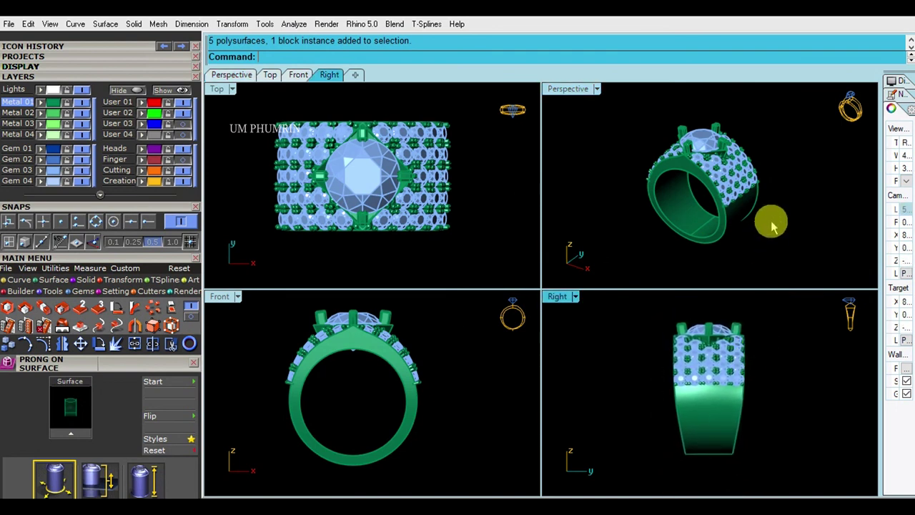
mouse_move(773, 228)
right_mouse_down()
mouse_move(778, 208)
mouse_move(767, 216)
right_mouse_up()
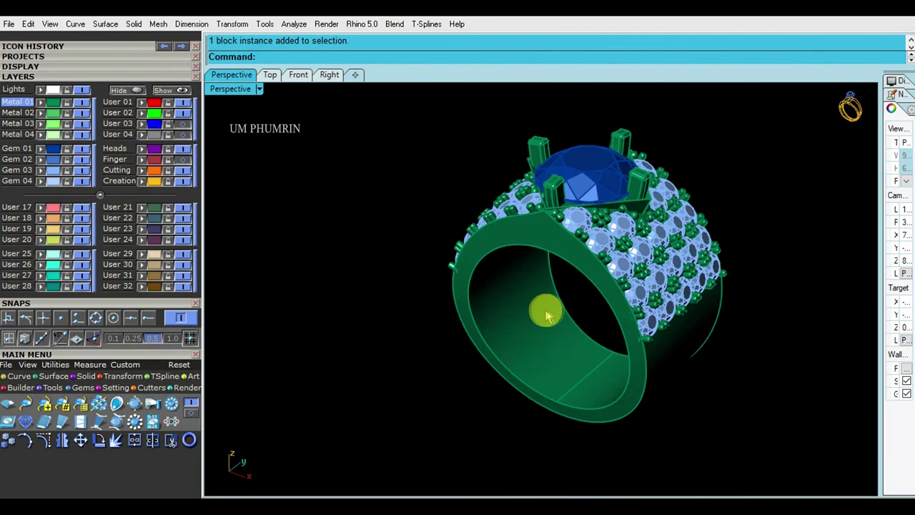
right_click_drag(545, 310, 523, 300)
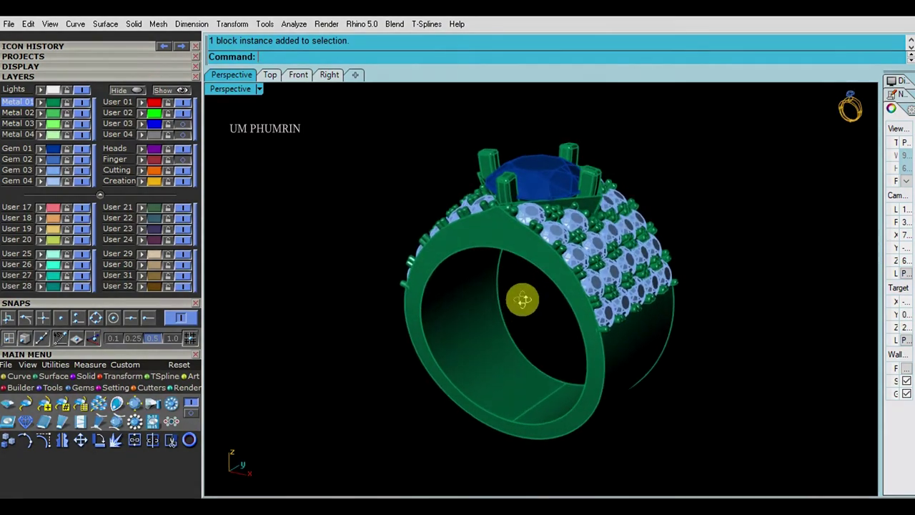